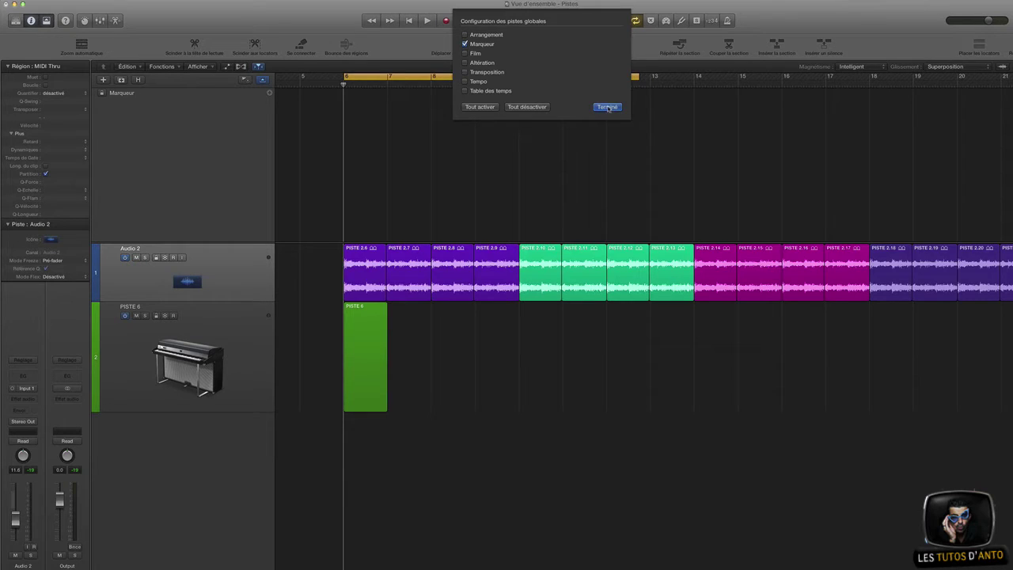
Confirm the global tracks configuration with only the Marqueur track shown
{"action": "left_click", "coordinate": [606, 107]}
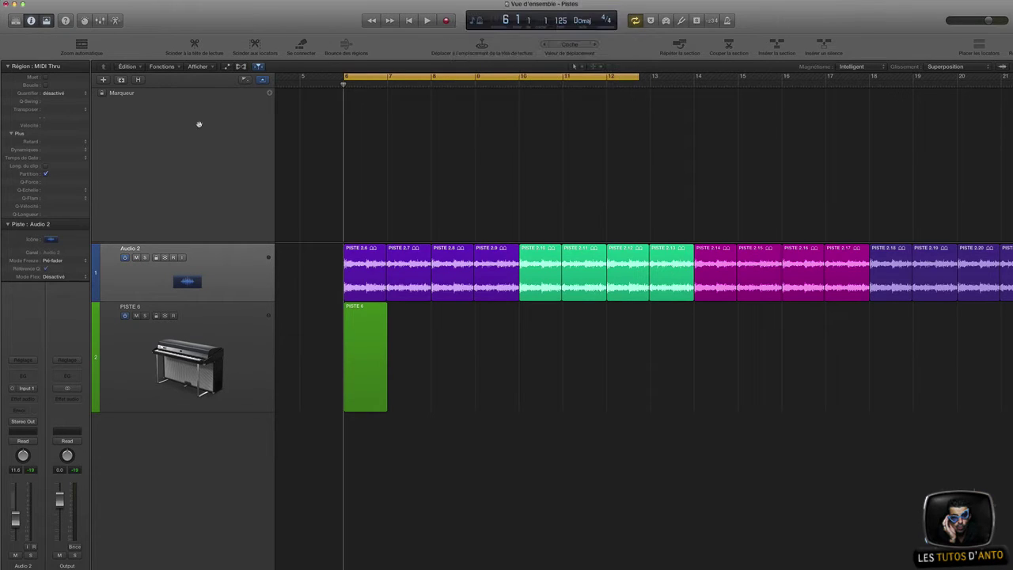
Draw a marker at bar 8 in the marker track with the Pencil tool and delete it
{"action": "left_click", "coordinate": [387, 85]}
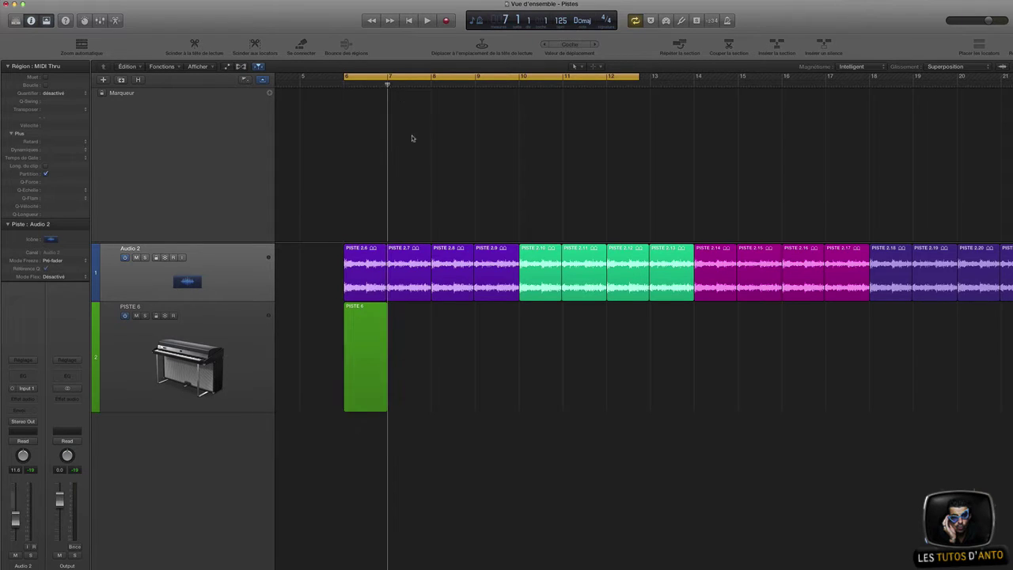
{"action": "key", "text": "t"}
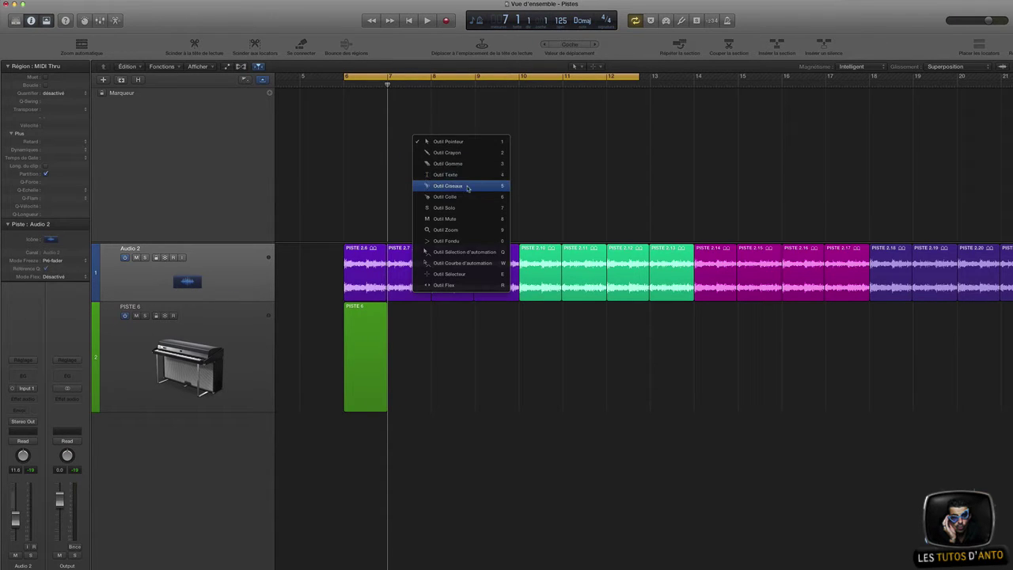
{"action": "left_click", "coordinate": [470, 153]}
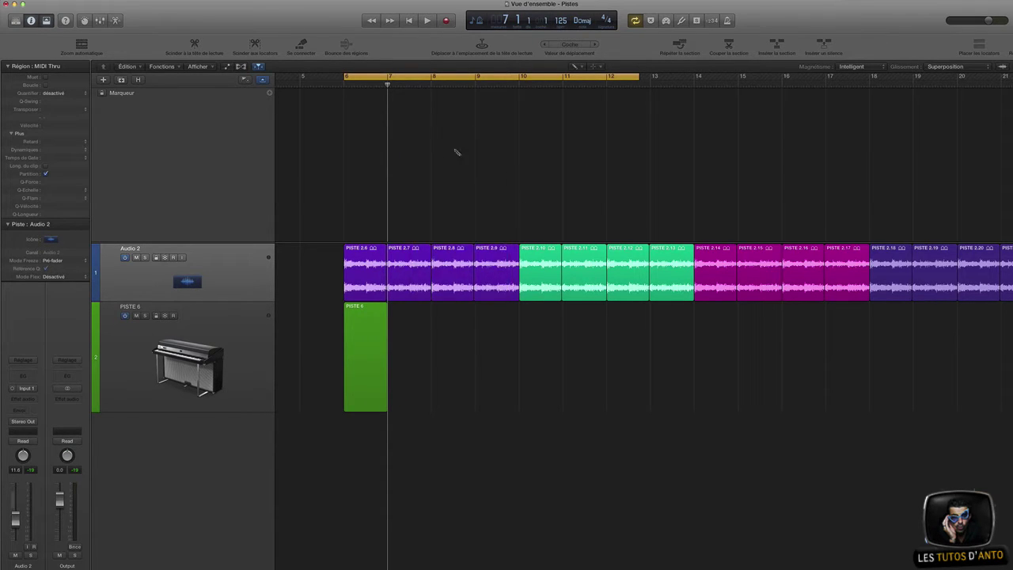
{"action": "left_click", "coordinate": [434, 125]}
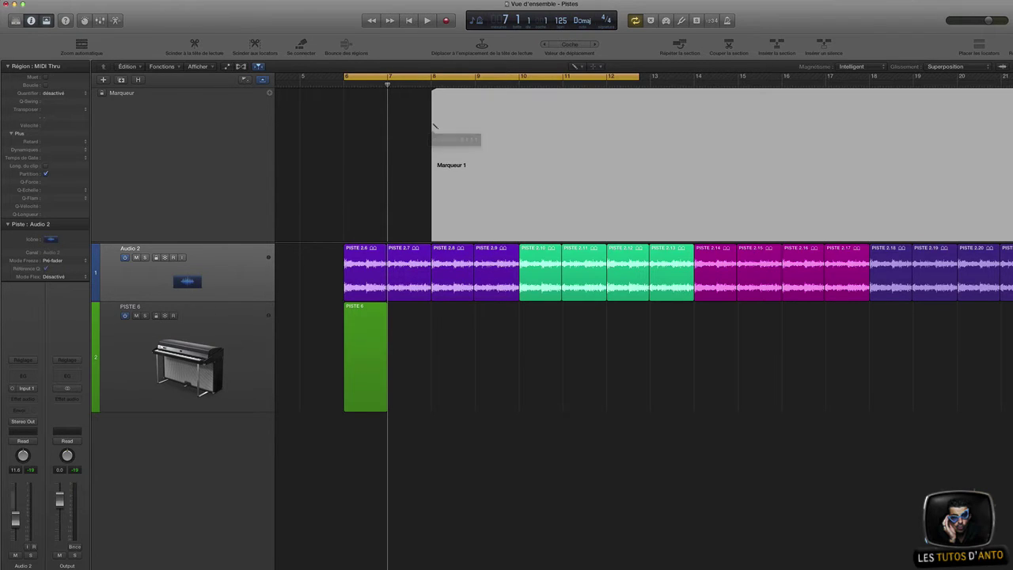
{"action": "key", "text": "Delete"}
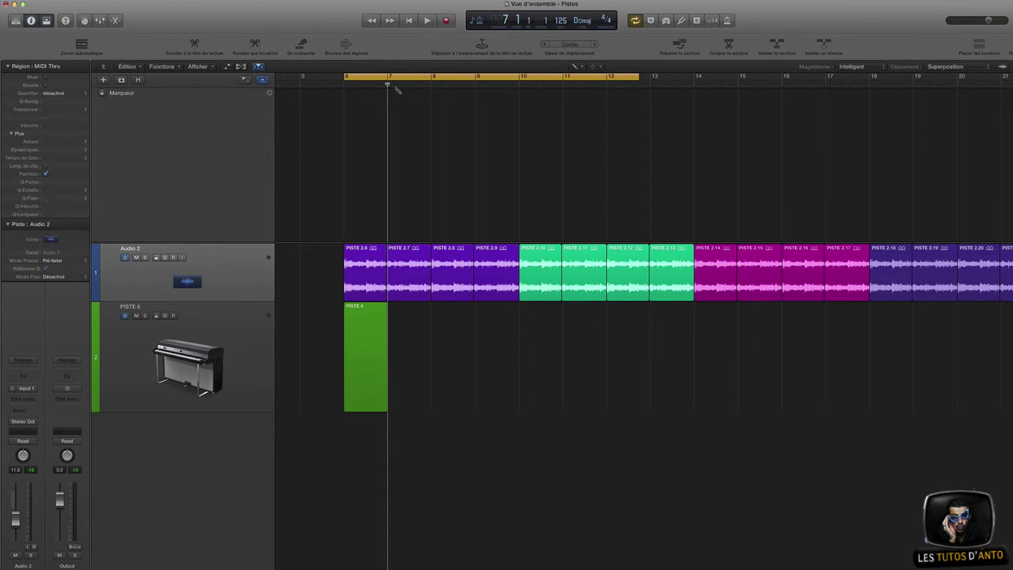
Create three markers at the playhead position, at bars 6, 10 and 14
{"action": "left_click_drag", "start_coordinate": [353, 85], "coordinate": [344, 86]}
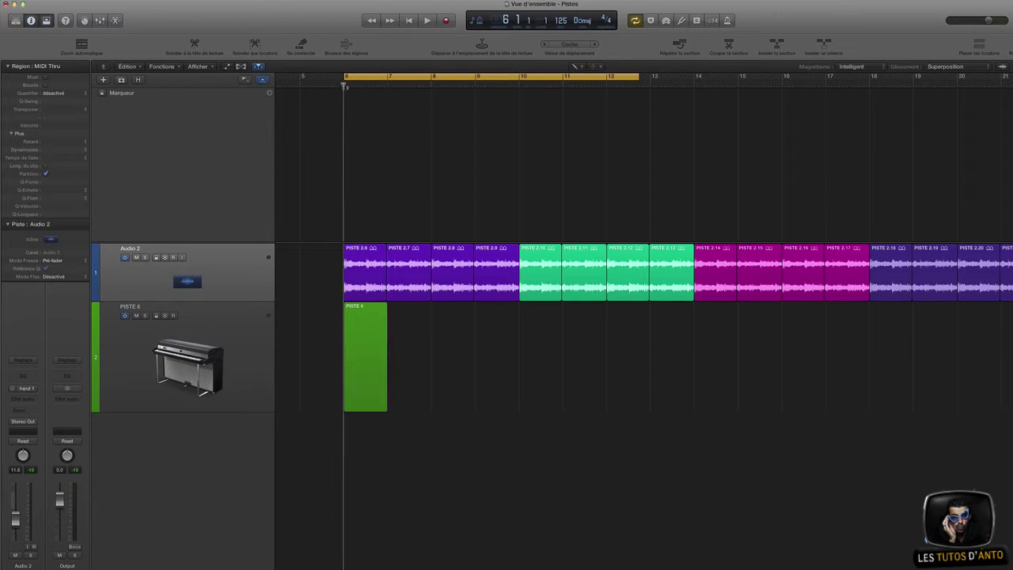
{"action": "left_click", "coordinate": [269, 93]}
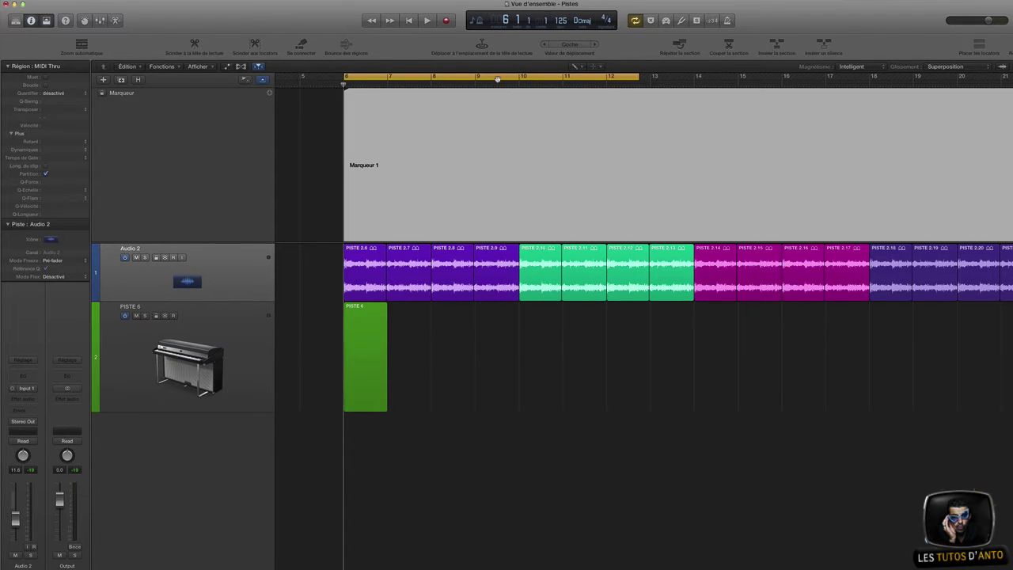
{"action": "scroll", "coordinate": [512, 234], "scroll_direction": "right", "scroll_amount": 1}
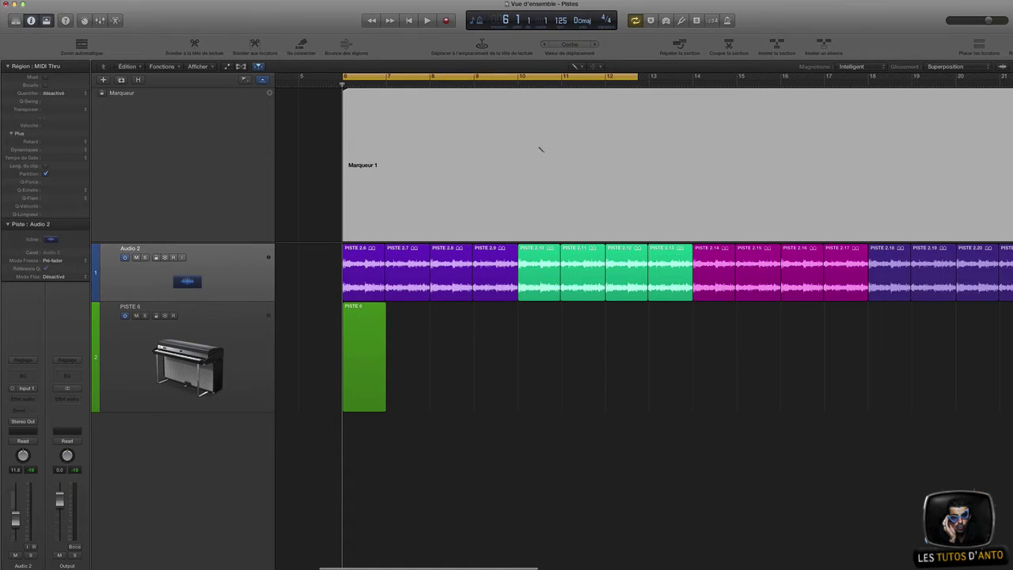
{"action": "left_click", "coordinate": [518, 84]}
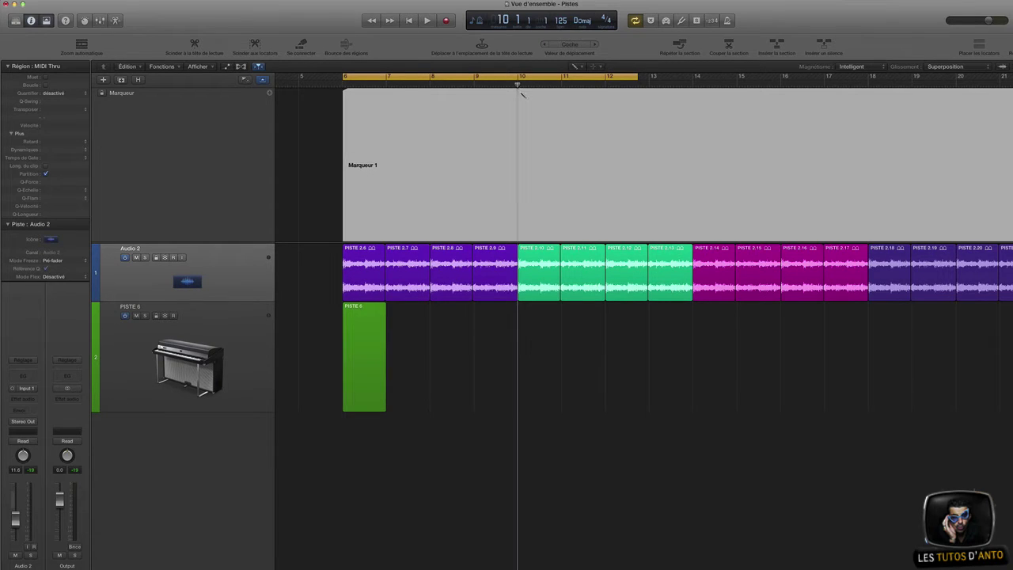
{"action": "left_click", "coordinate": [270, 93]}
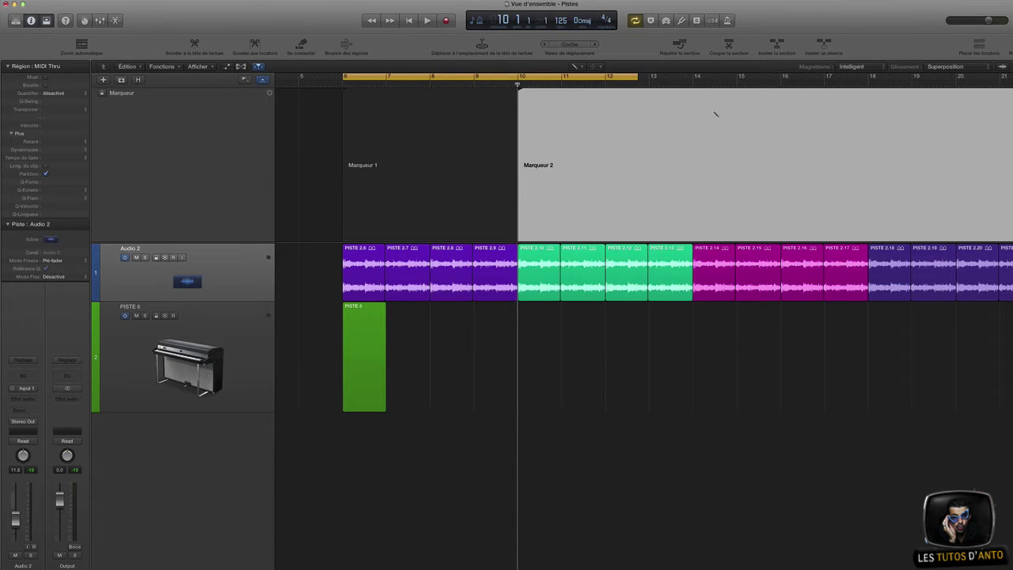
{"action": "left_click", "coordinate": [690, 84]}
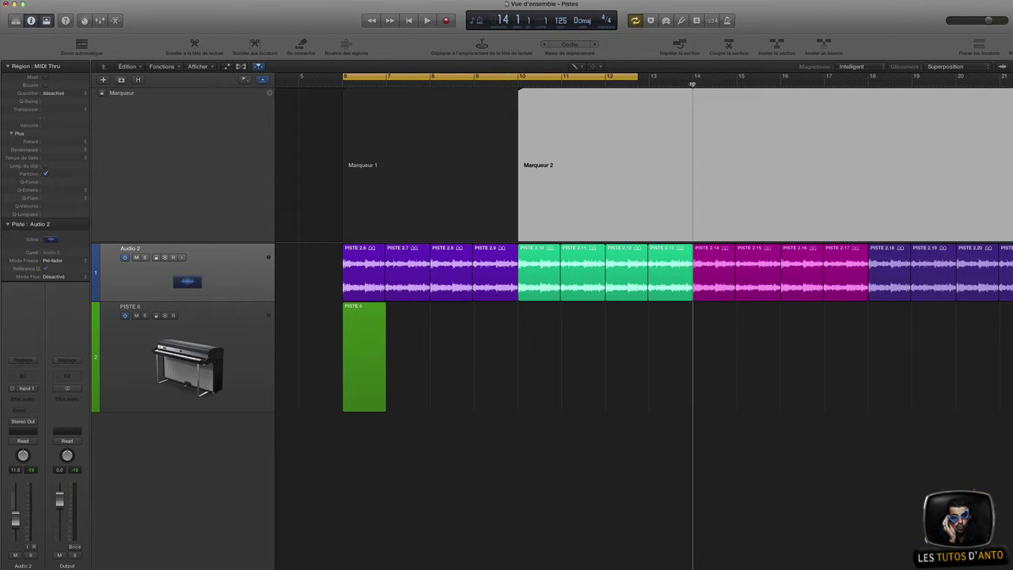
{"action": "left_click", "coordinate": [269, 93]}
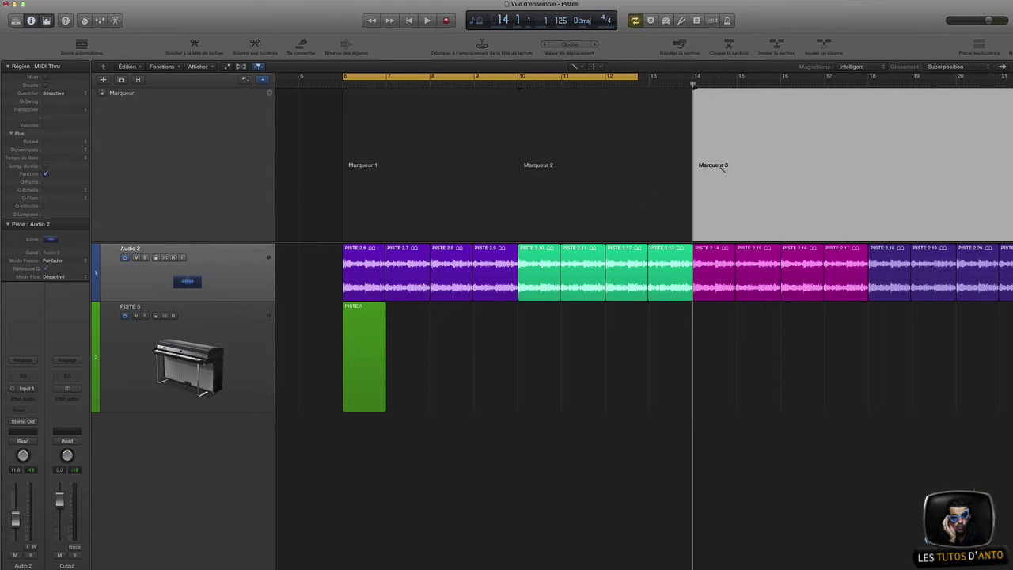
Rename the three markers, in timeline order, INTRO, PONT and REFRAIN
{"action": "key", "text": "t"}
{"action": "left_click", "coordinate": [432, 127]}
{"action": "double_click", "coordinate": [361, 164]}
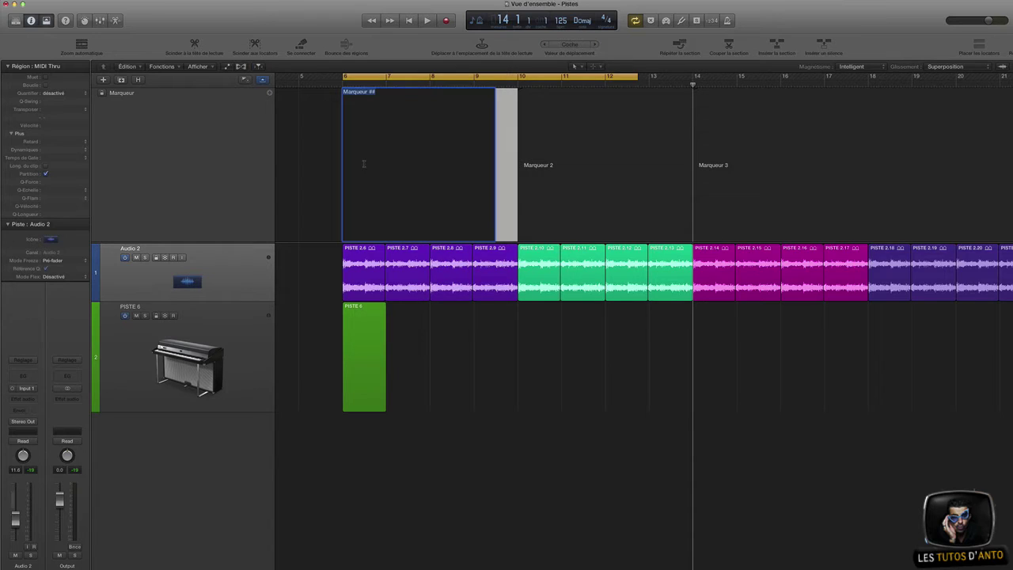
{"action": "type", "text": "INTRO"}
{"action": "double_click", "coordinate": [544, 164]}
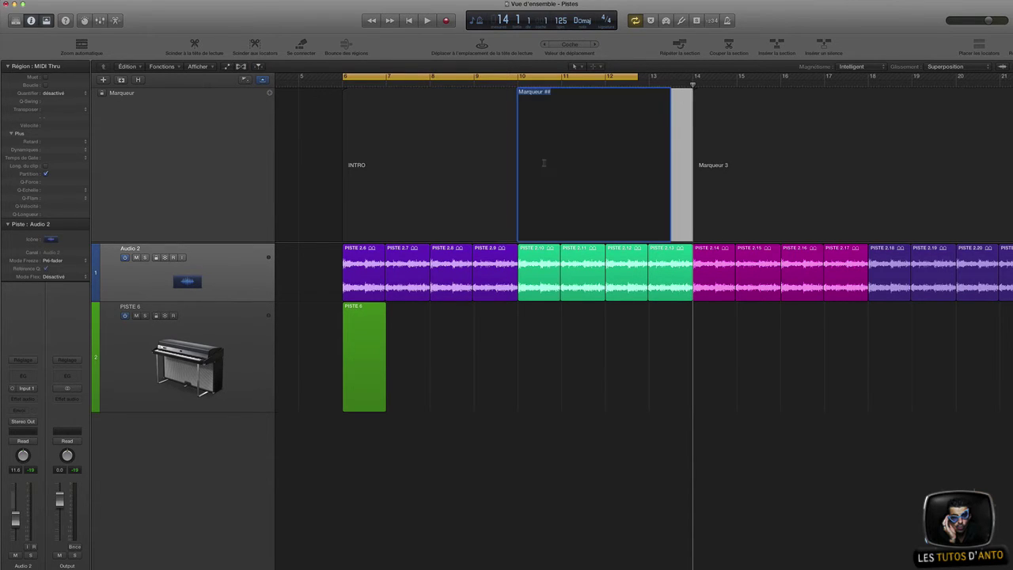
{"action": "type", "text": "PONT"}
{"action": "key", "text": "Return"}
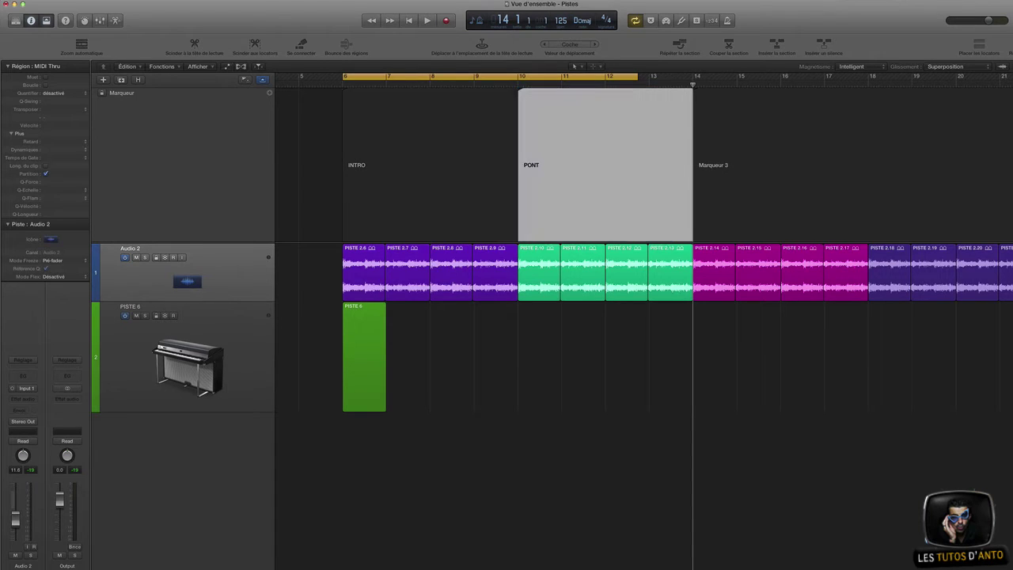
{"action": "double_click", "coordinate": [715, 165]}
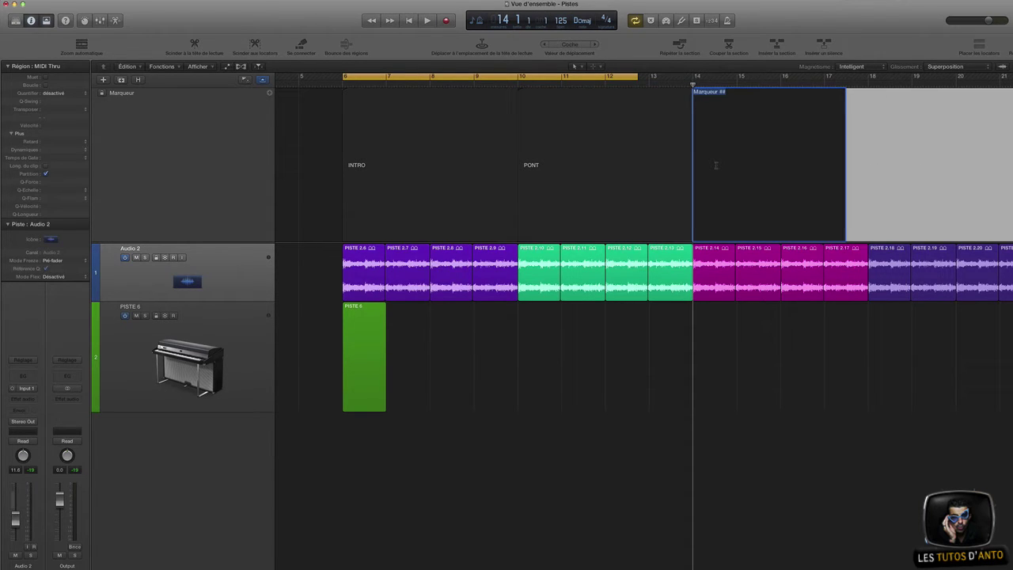
{"action": "type", "text": "REFRAIN"}
{"action": "key", "text": "Return"}
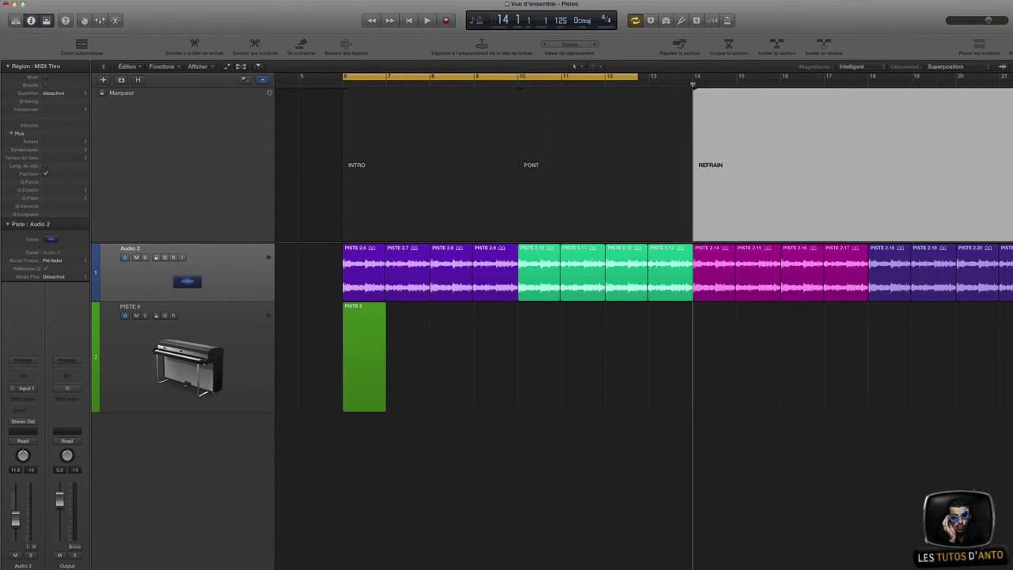
Jump the playhead and cycle range from marker to marker across PONT, INTRO and REFRAIN, ending on INTRO
{"action": "left_click", "coordinate": [517, 86]}
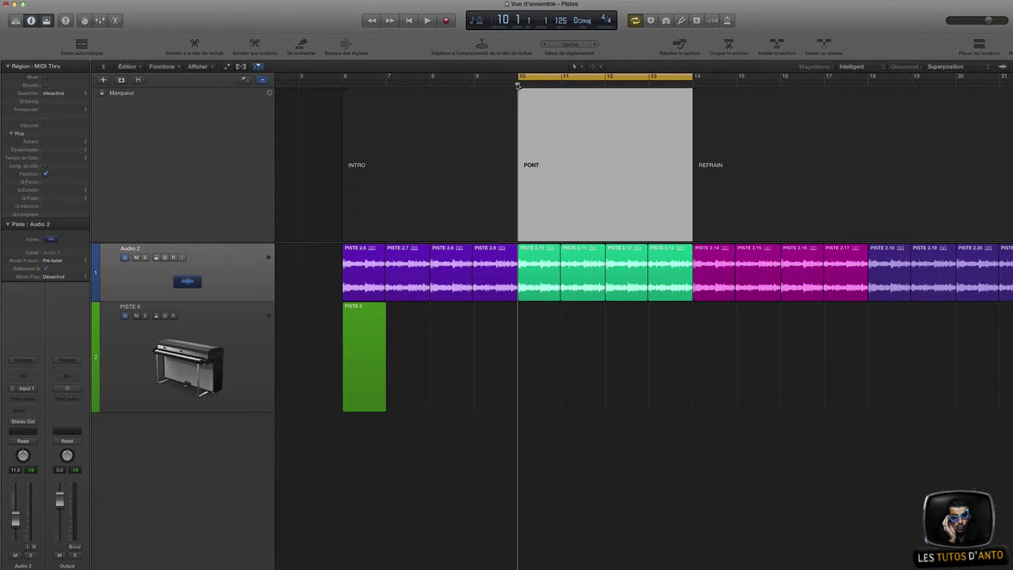
{"action": "left_click", "coordinate": [516, 85]}
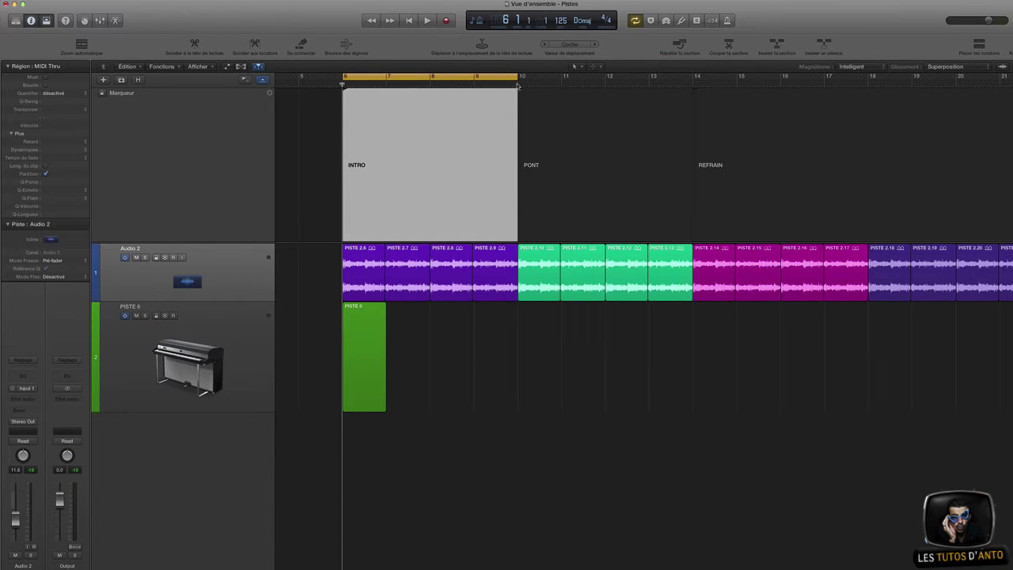
{"action": "left_click", "coordinate": [519, 85]}
{"action": "key", "text": "Right"}
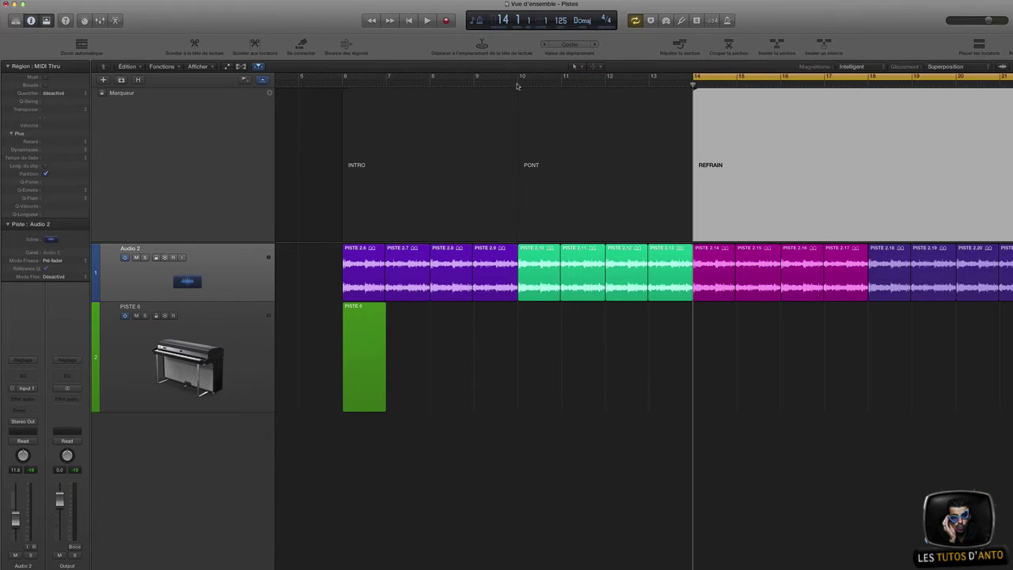
{"action": "key", "text": "Left"}
{"action": "key", "text": "Left"}
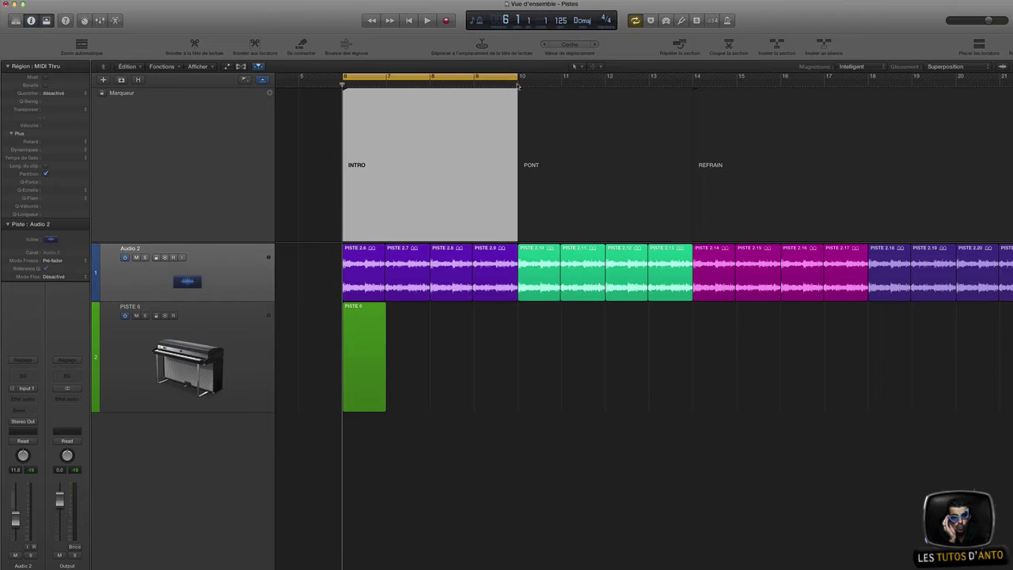
Advance the playhead bar by bar from the start of INTRO to bar 19
{"action": "key", "text": "period"}
{"action": "key", "text": "period"}
{"action": "key", "text": "period"}
{"action": "key", "text": "period"}
{"action": "key", "text": "period"}
{"action": "key", "text": "period"}
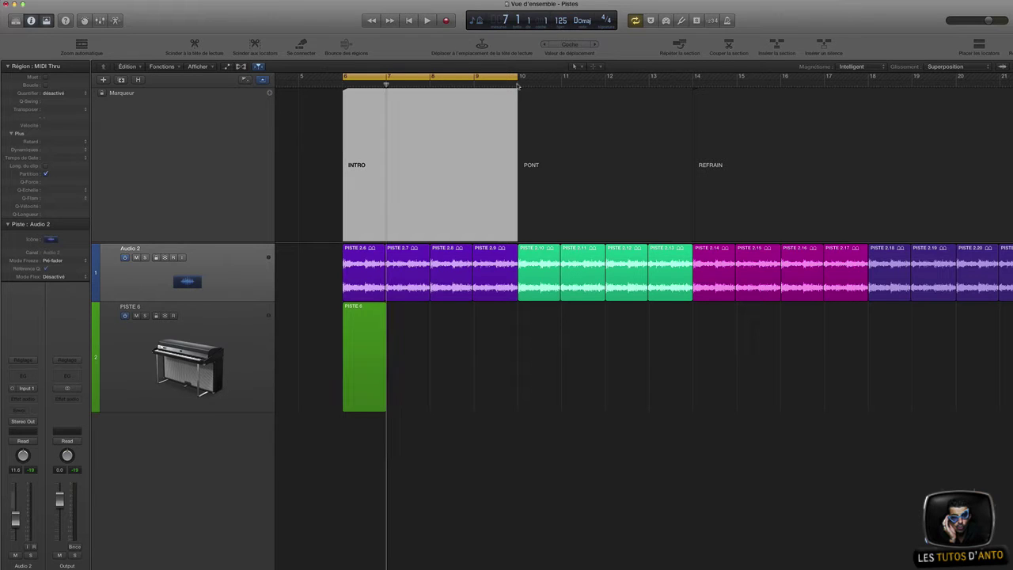
{"action": "key", "text": "period"}
{"action": "key", "text": "period"}
{"action": "key", "text": "period"}
{"action": "key", "text": "period"}
{"action": "key", "text": "period"}
{"action": "key", "text": "period"}
{"action": "key", "text": "period"}
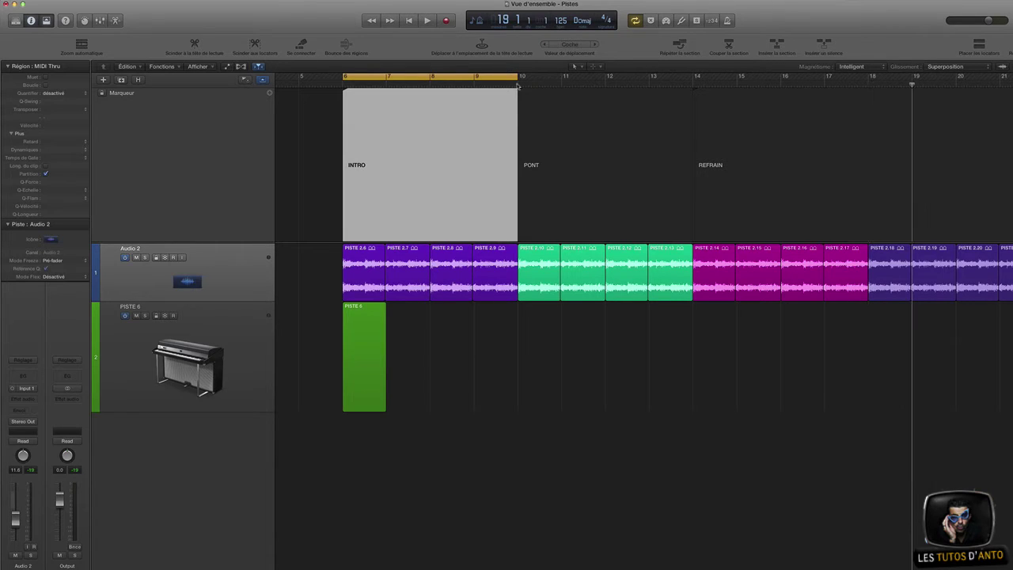
Step the playhead back bar by bar to the start of INTRO at bar 6
{"action": "key", "text": "comma"}
{"action": "key", "text": "comma"}
{"action": "key", "text": "comma"}
{"action": "key", "text": "comma"}
{"action": "key", "text": "comma"}
{"action": "key", "text": "comma"}
{"action": "key", "text": "comma"}
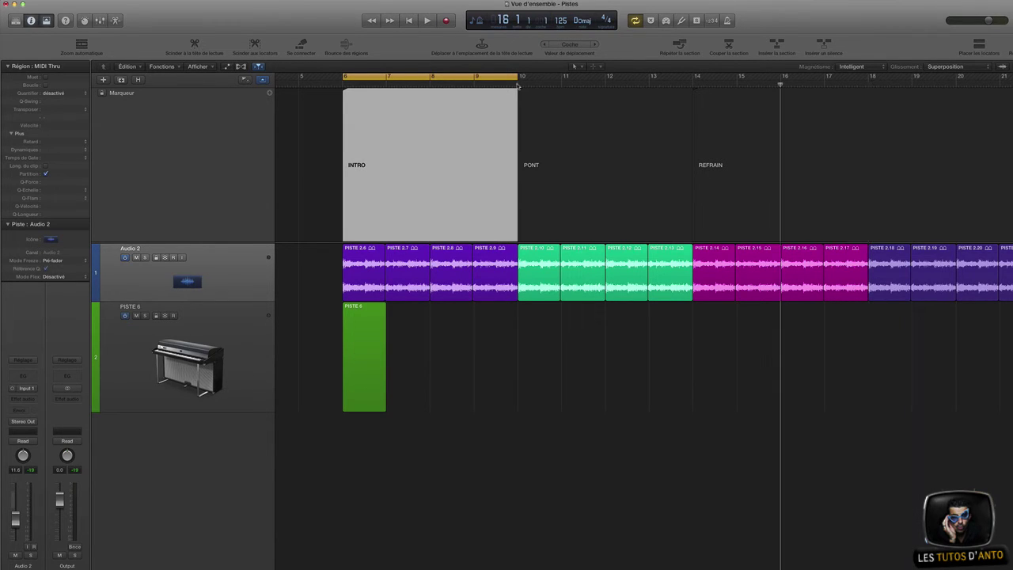
{"action": "key", "text": "period"}
{"action": "key", "text": "comma"}
{"action": "key", "text": "comma"}
{"action": "key", "text": "comma"}
{"action": "key", "text": "comma"}
{"action": "key", "text": "comma"}
{"action": "key", "text": "comma"}
{"action": "key", "text": "comma"}
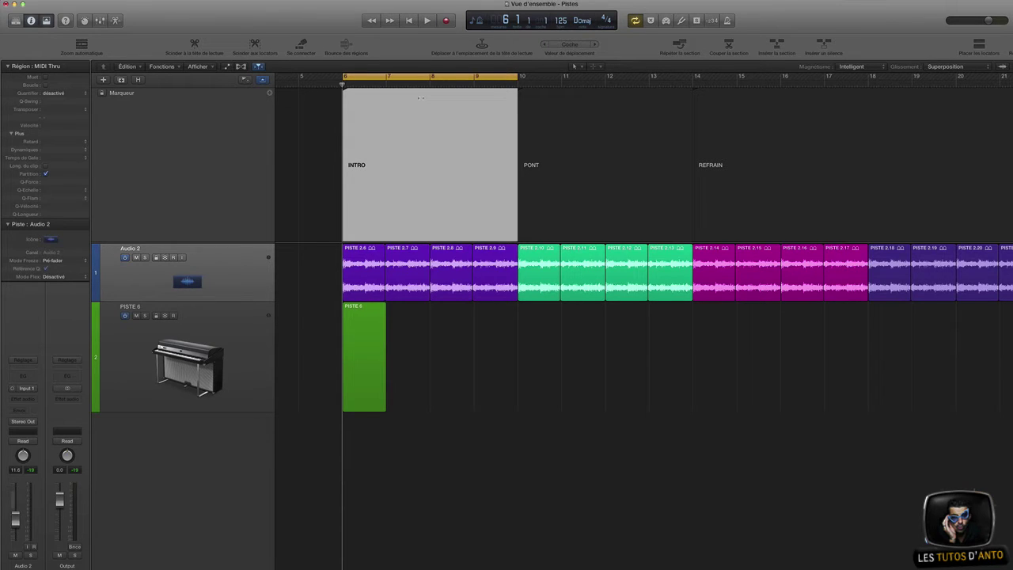
Jump forward marker by marker to REFRAIN and back to INTRO
{"action": "key", "text": "alt+period"}
{"action": "key", "text": "alt+period"}
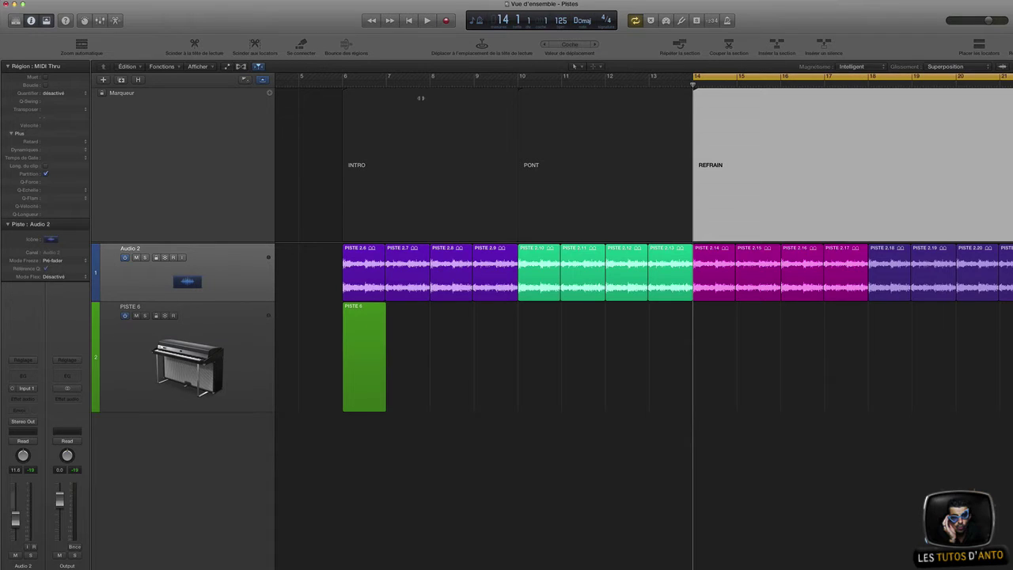
{"action": "key", "text": "alt+comma"}
{"action": "key", "text": "alt+comma"}
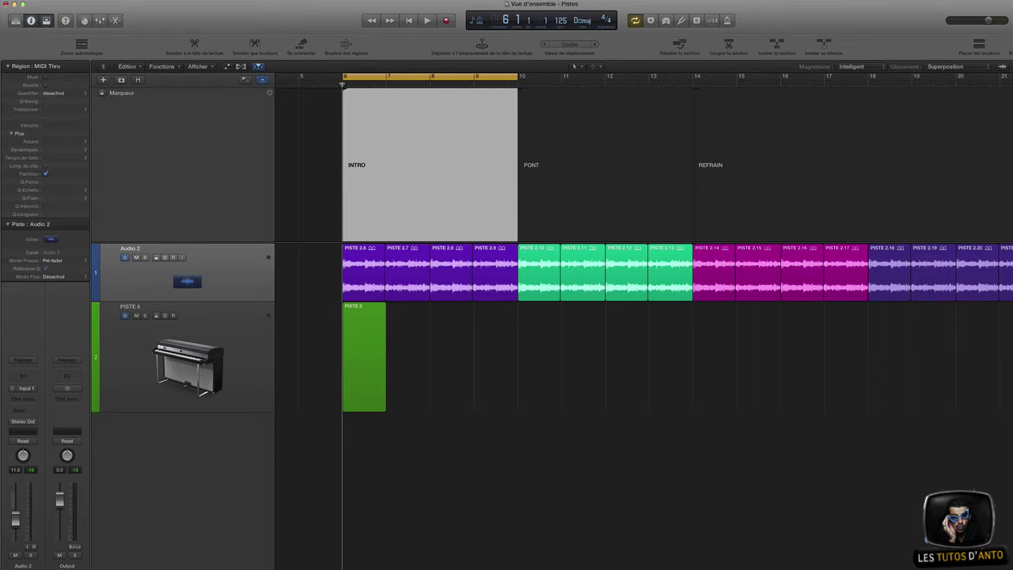
Colour the INTRO marker violet-blue, the PONT marker green and the REFRAIN marker magenta to match the audio regions below
{"action": "key", "text": "alt+c"}
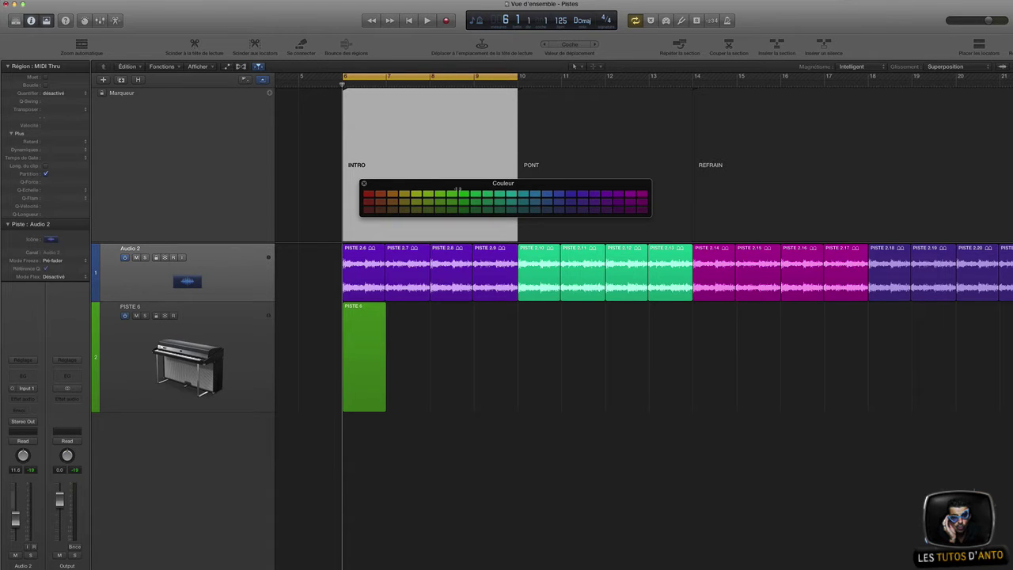
{"action": "mouse_move", "coordinate": [462, 183]}
{"action": "left_mouse_down"}
{"action": "mouse_move", "coordinate": [562, 210]}
{"action": "mouse_move", "coordinate": [571, 316]}
{"action": "left_mouse_up"}
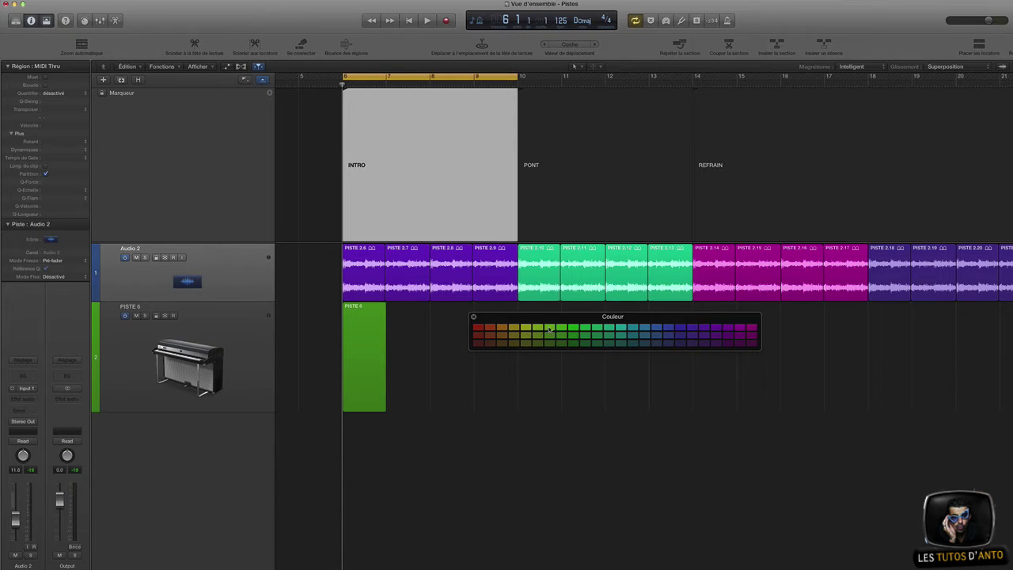
{"action": "left_click", "coordinate": [691, 327]}
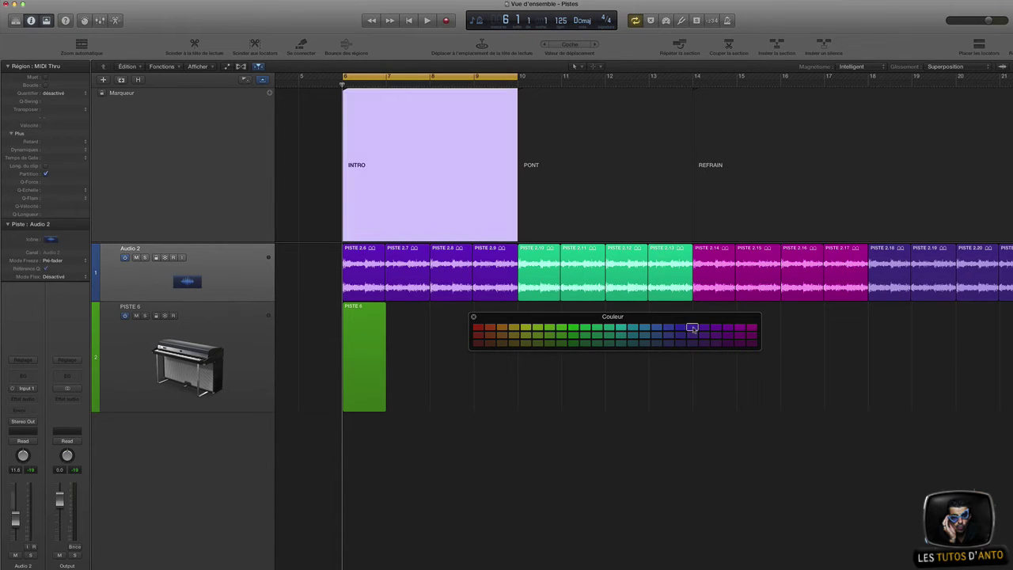
{"action": "left_click", "coordinate": [603, 138]}
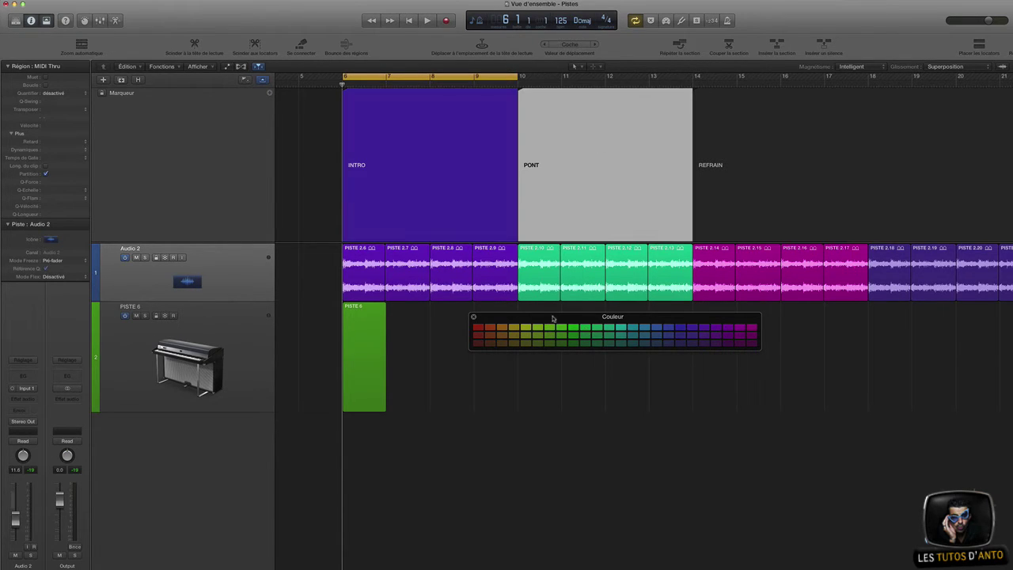
{"action": "left_click", "coordinate": [599, 331]}
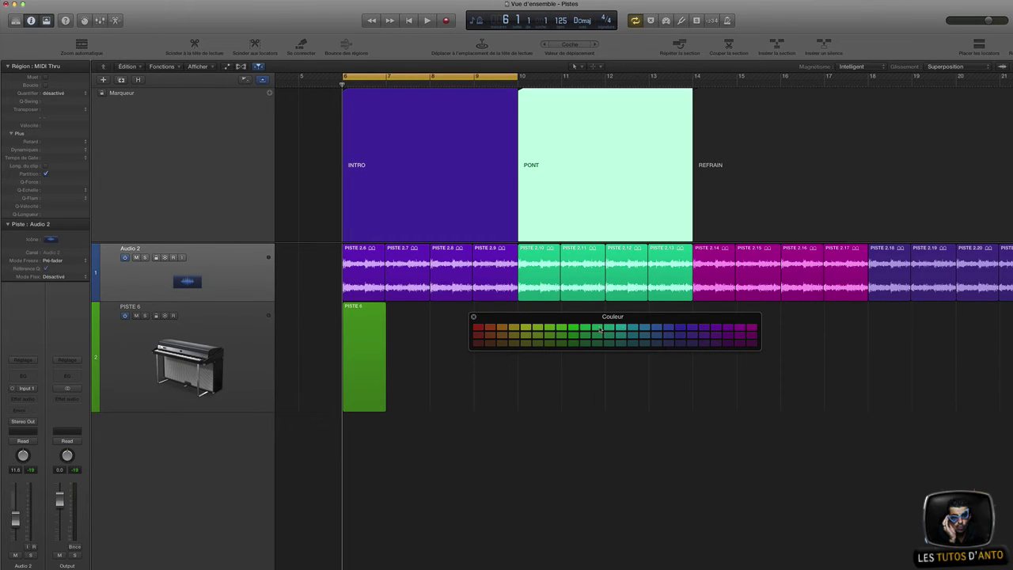
{"action": "left_click", "coordinate": [718, 196]}
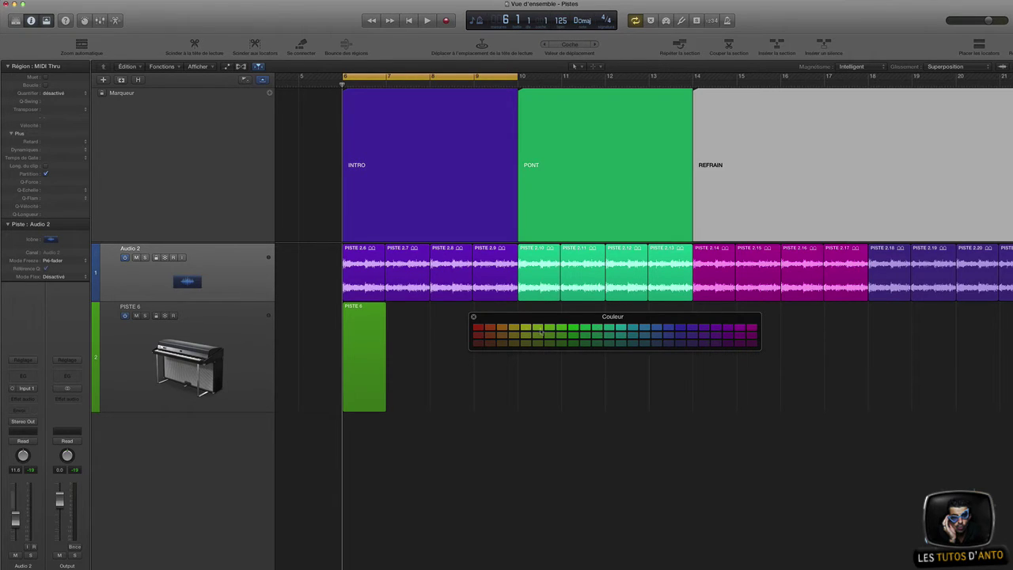
{"action": "left_click", "coordinate": [752, 330]}
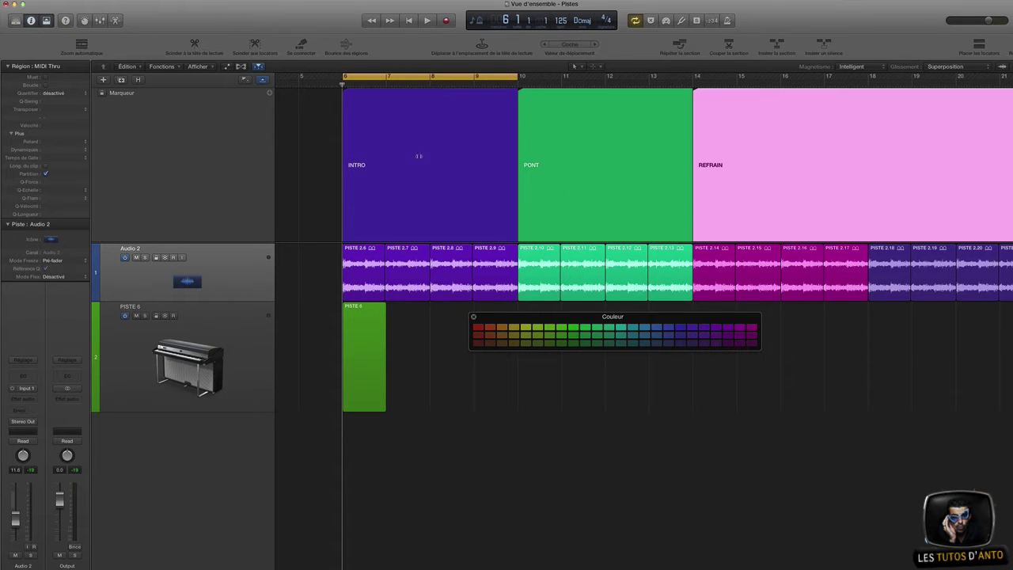
Close the colour palette and rename the current marker set STRUCTURE
{"action": "left_click", "coordinate": [473, 317]}
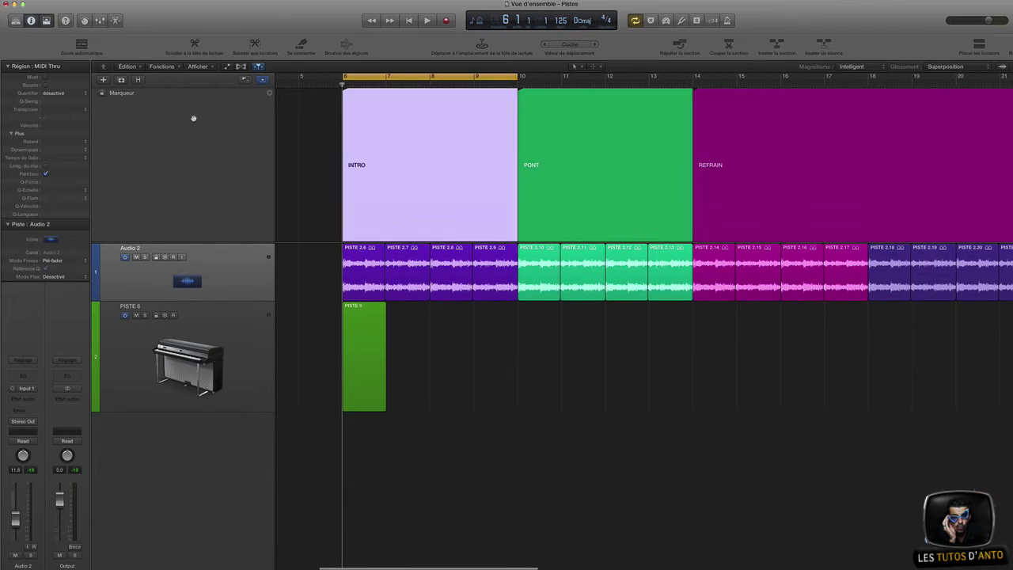
{"action": "left_click", "coordinate": [193, 118]}
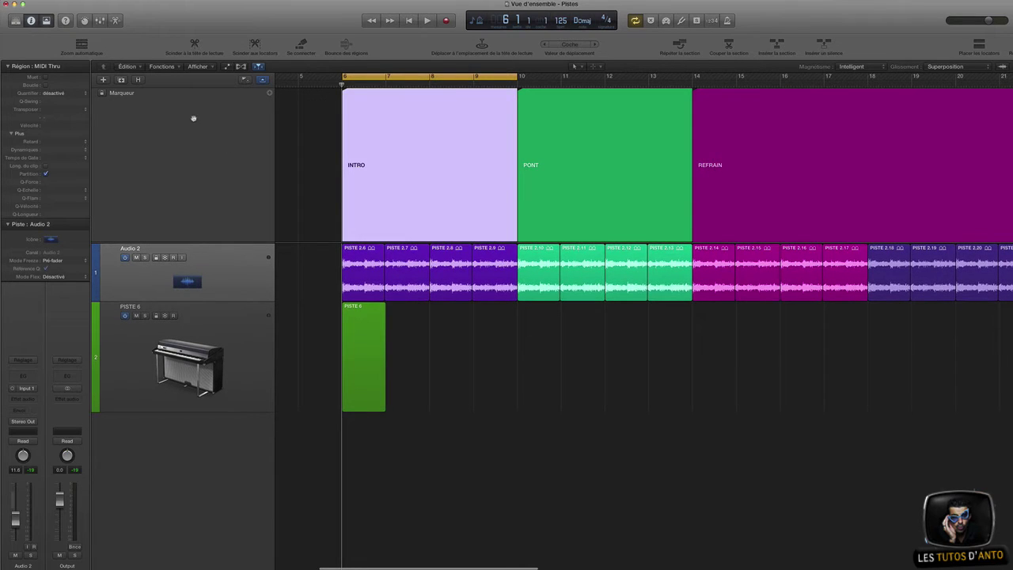
{"action": "left_click", "coordinate": [141, 94]}
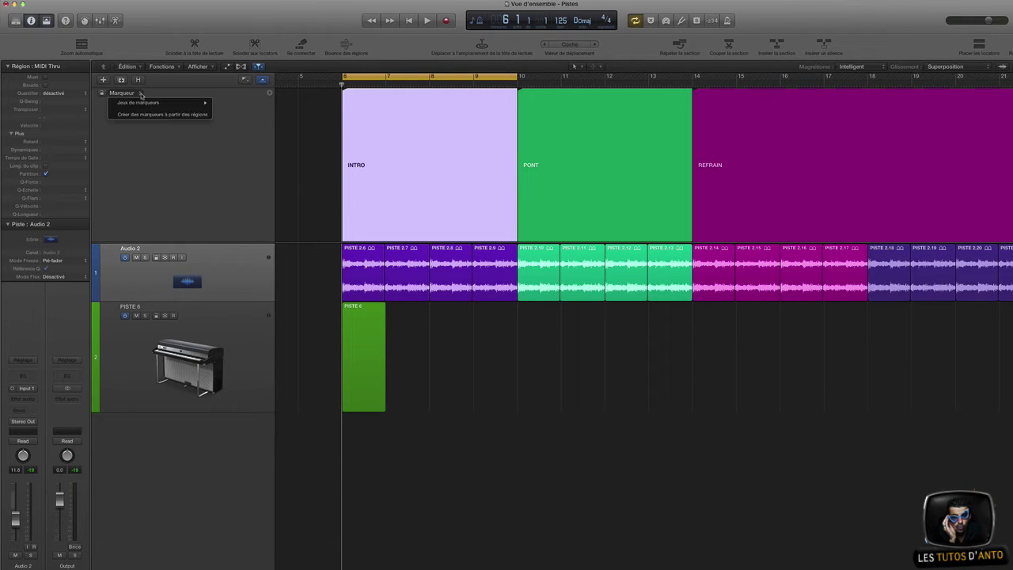
{"action": "mouse_move", "coordinate": [183, 103]}
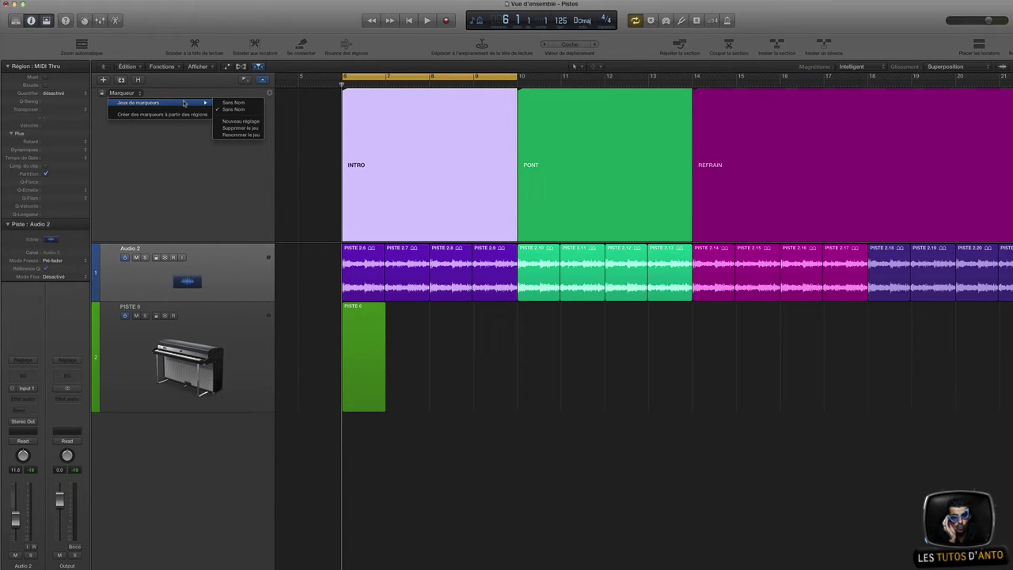
{"action": "left_click", "coordinate": [256, 136]}
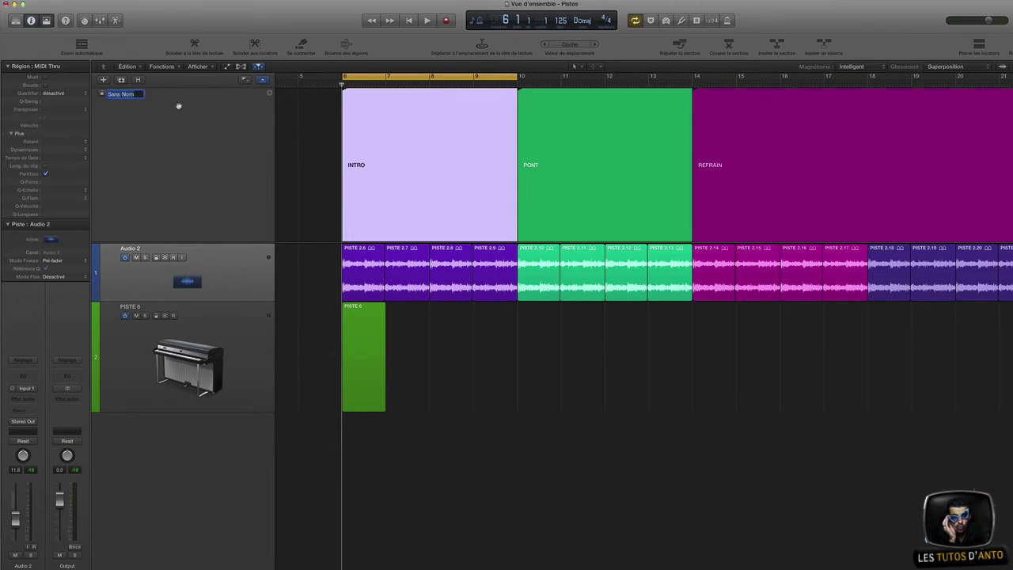
{"action": "type", "text": "STRUCTURE"}
{"action": "key", "text": "Return"}
Create a new marker set named REMARQUES
{"action": "left_click", "coordinate": [167, 94]}
{"action": "mouse_move", "coordinate": [171, 103]}
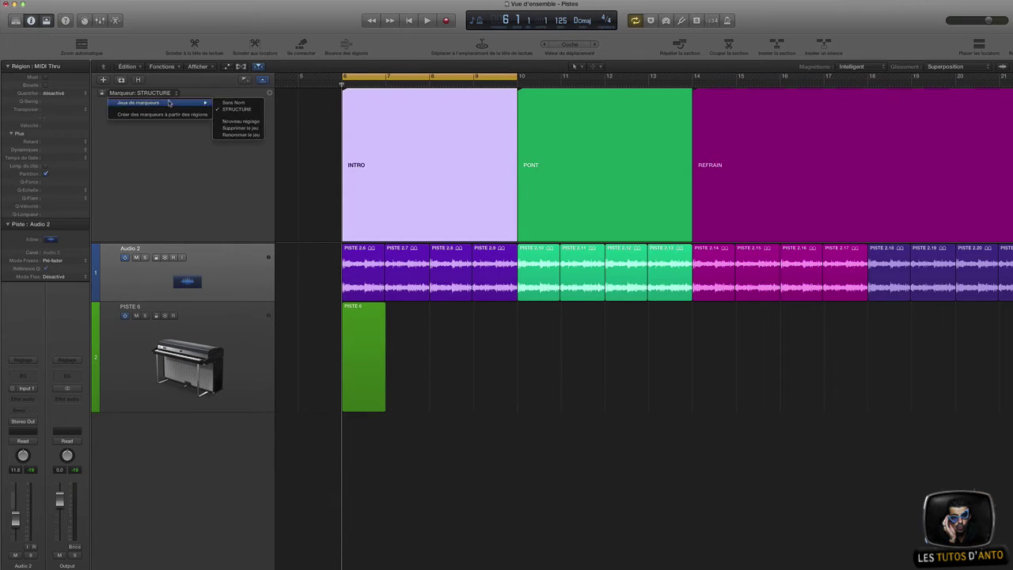
{"action": "left_click", "coordinate": [252, 122]}
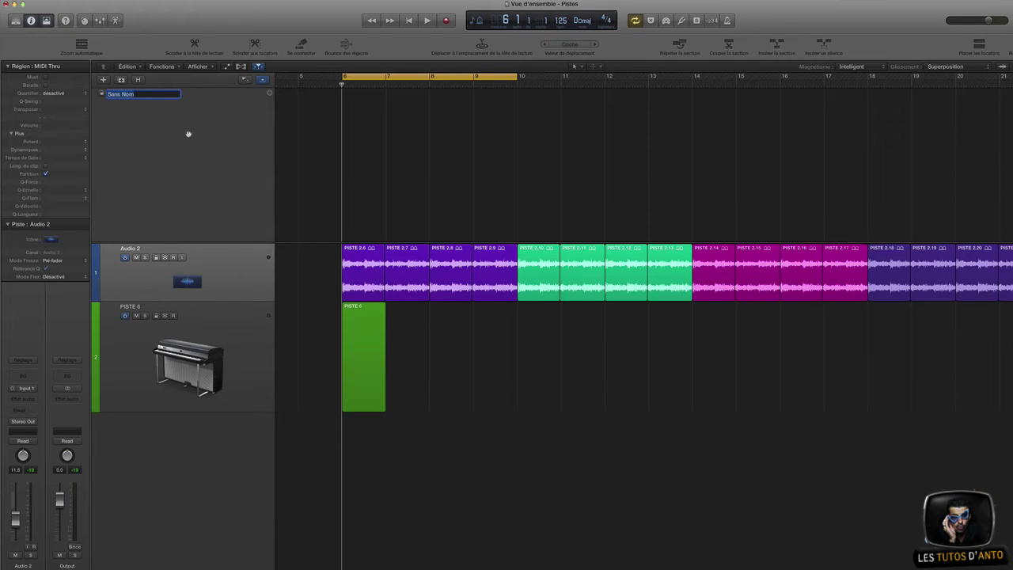
{"action": "type", "text": "REMARQUES"}
{"action": "key", "text": "Return"}
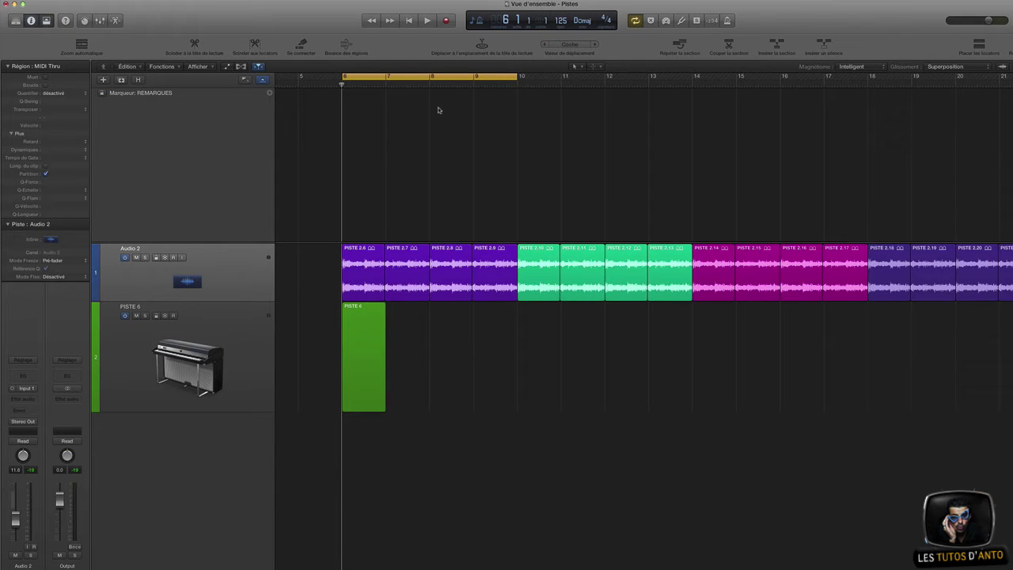
Use the Pencil tool to create four markers in the REMARQUES set, at bars 6, 10, 14 and 18
{"action": "key", "text": "t"}
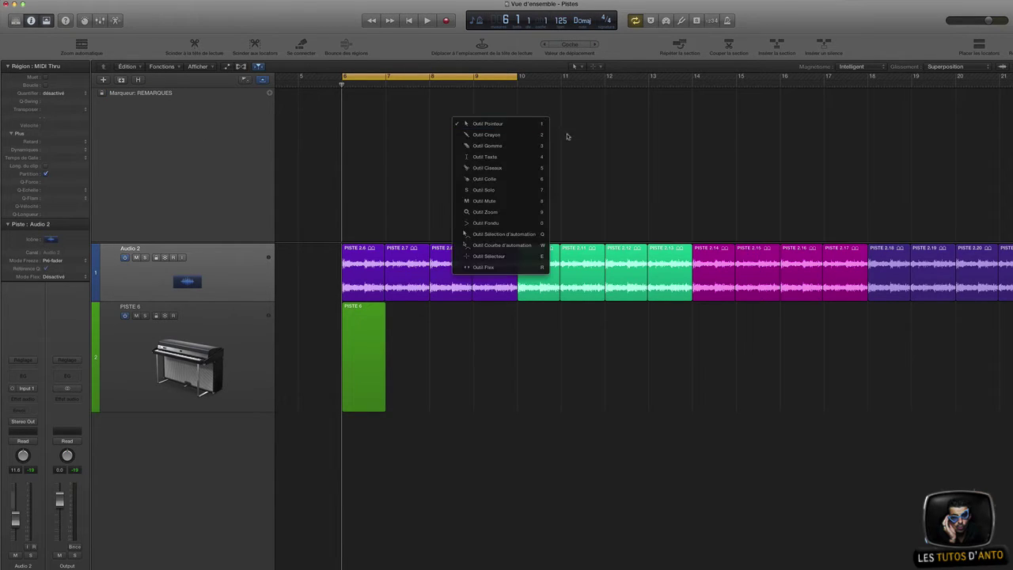
{"action": "left_click", "coordinate": [521, 136]}
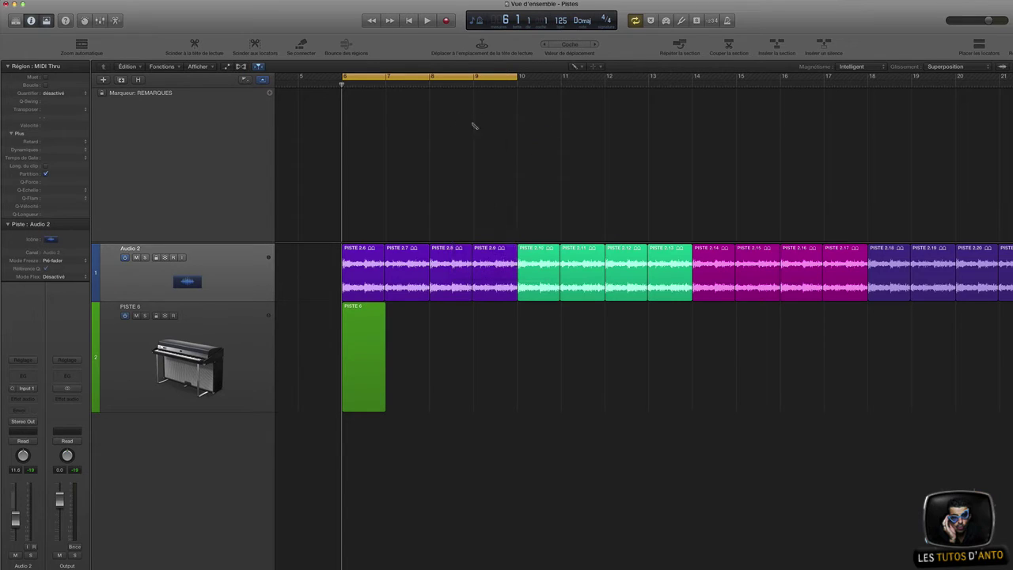
{"action": "left_click", "coordinate": [345, 110]}
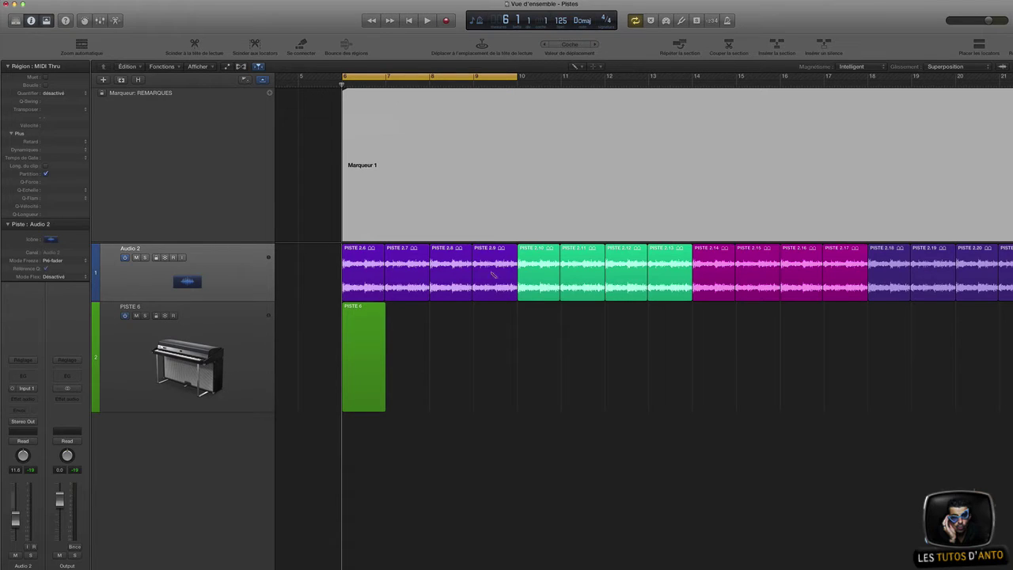
{"action": "left_click", "coordinate": [520, 124]}
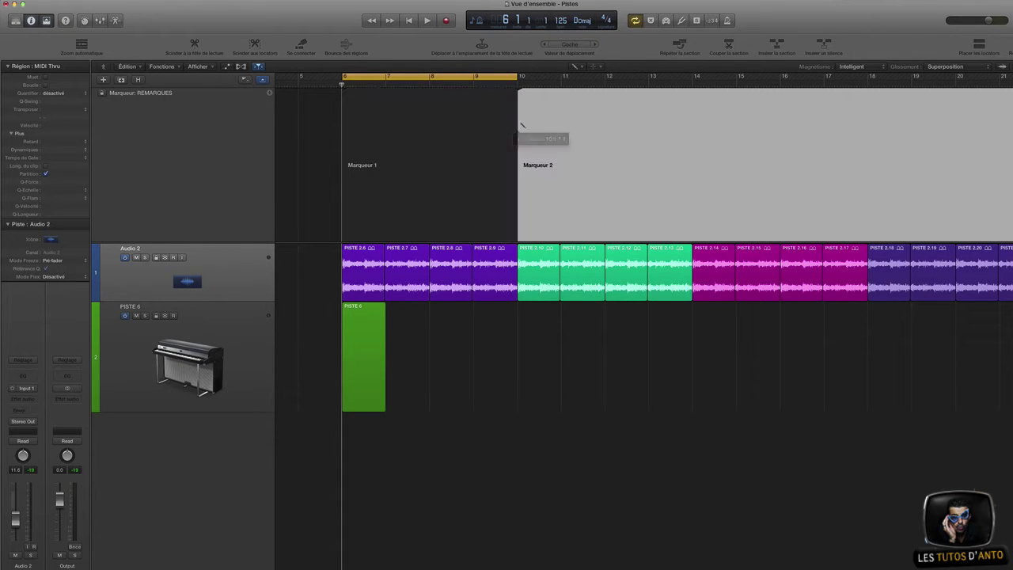
{"action": "left_click", "coordinate": [693, 138]}
{"action": "left_click", "coordinate": [869, 135]}
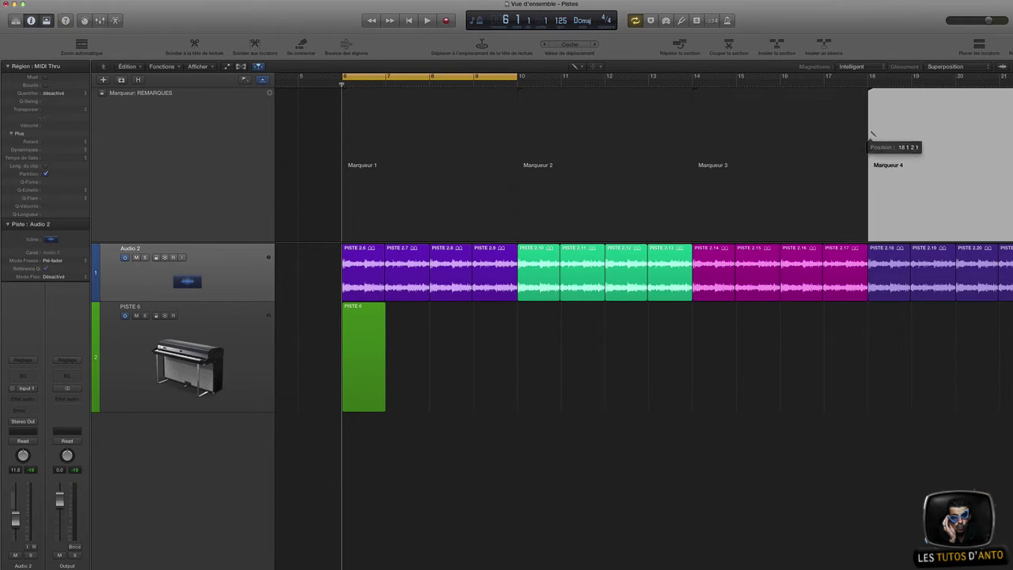
Return to the Pointer tool and rename the marker at bar 6 "Attention, l'introduction, l'enregistrement...."
{"action": "key", "text": "t"}
{"action": "left_click", "coordinate": [418, 162]}
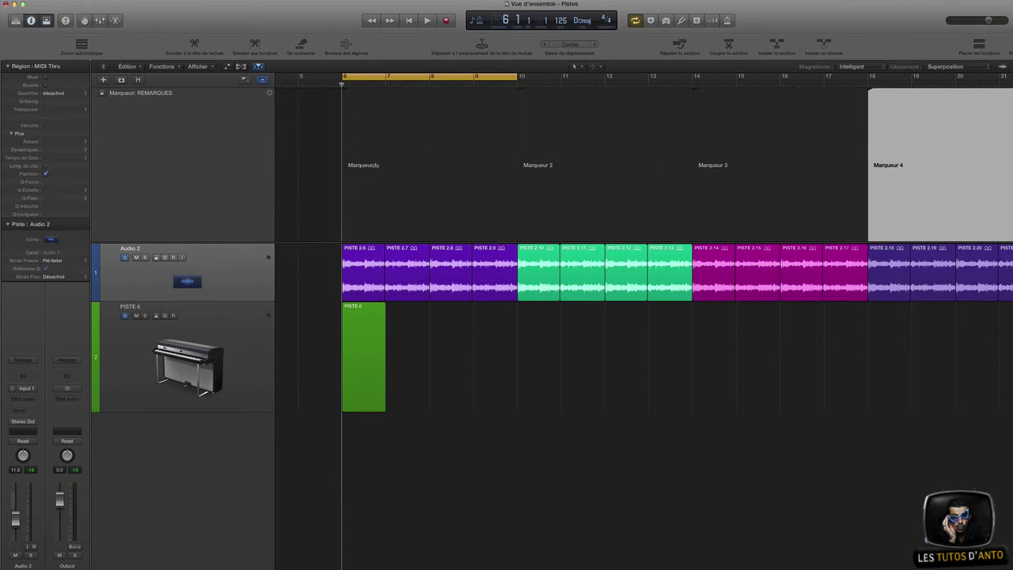
{"action": "left_click", "coordinate": [361, 164]}
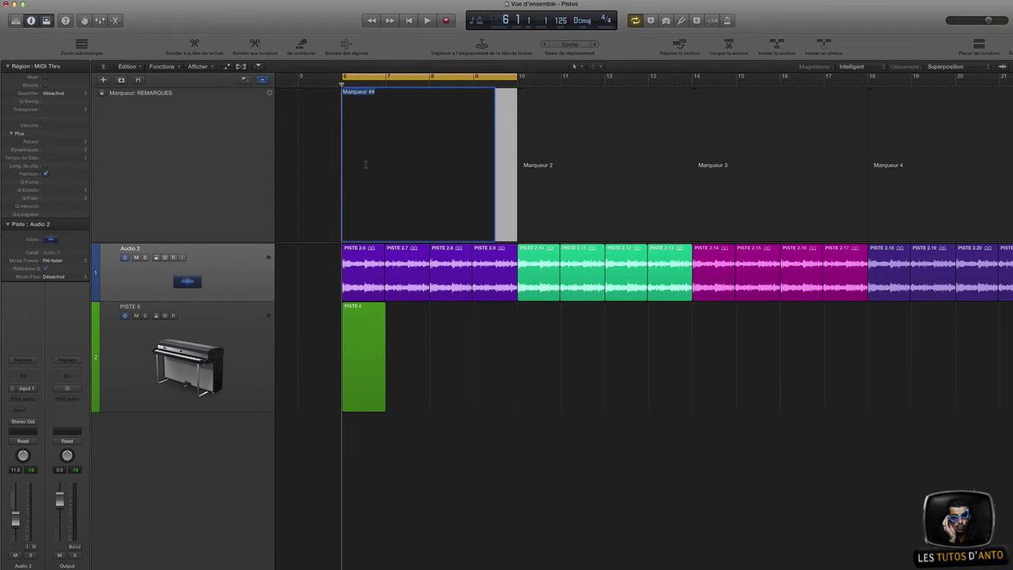
{"action": "type", "text": "Att"}
{"action": "key", "text": "Return"}
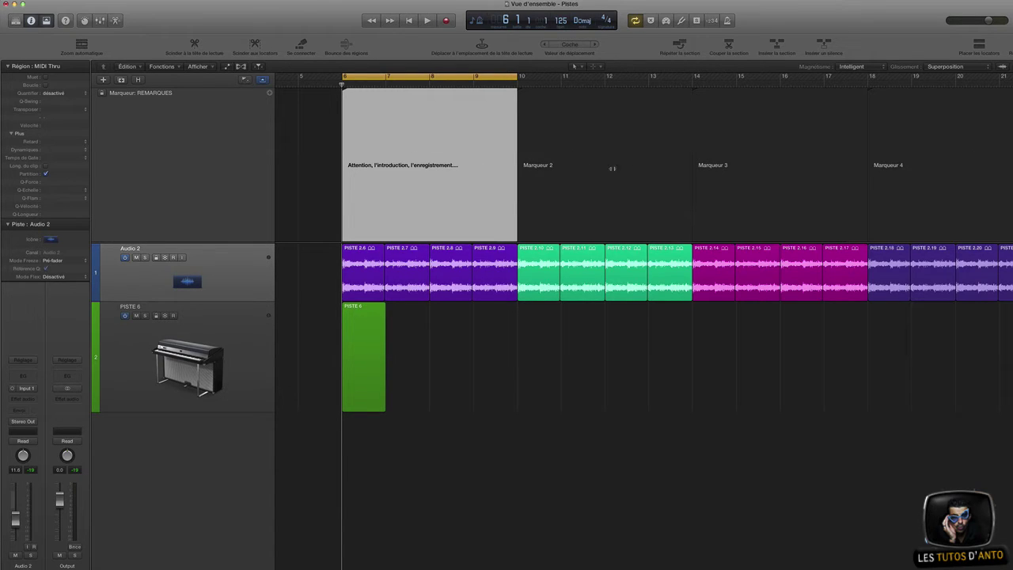
Switch the marker track to the STRUCTURE marker set
{"action": "left_click", "coordinate": [149, 94]}
{"action": "left_click", "coordinate": [149, 94]}
{"action": "left_click", "coordinate": [150, 95]}
{"action": "mouse_move", "coordinate": [171, 103]}
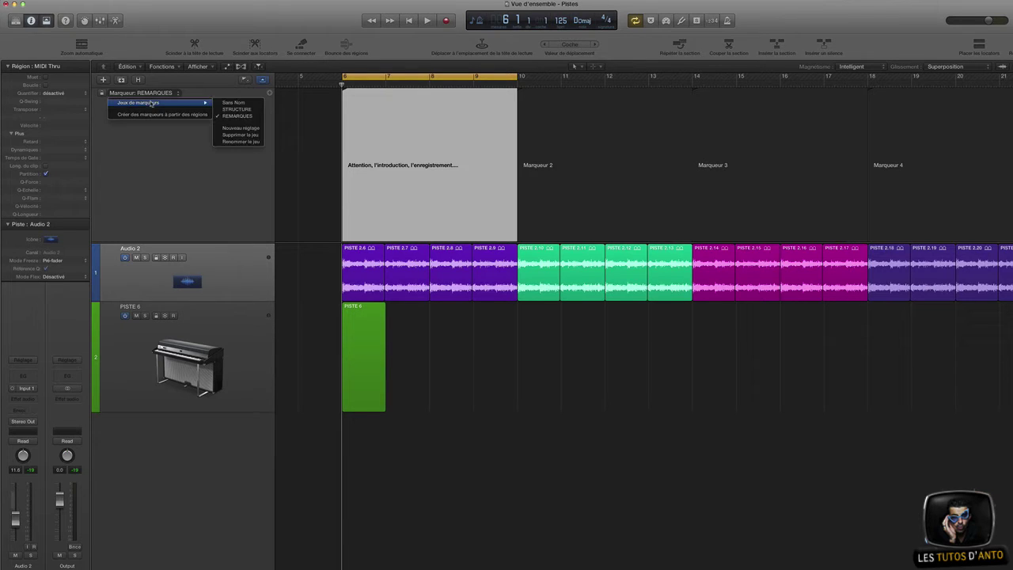
{"action": "left_click", "coordinate": [238, 109]}
Switch the marker track to the REMARQUES set and back to STRUCTURE to compare the two
{"action": "left_click", "coordinate": [149, 93]}
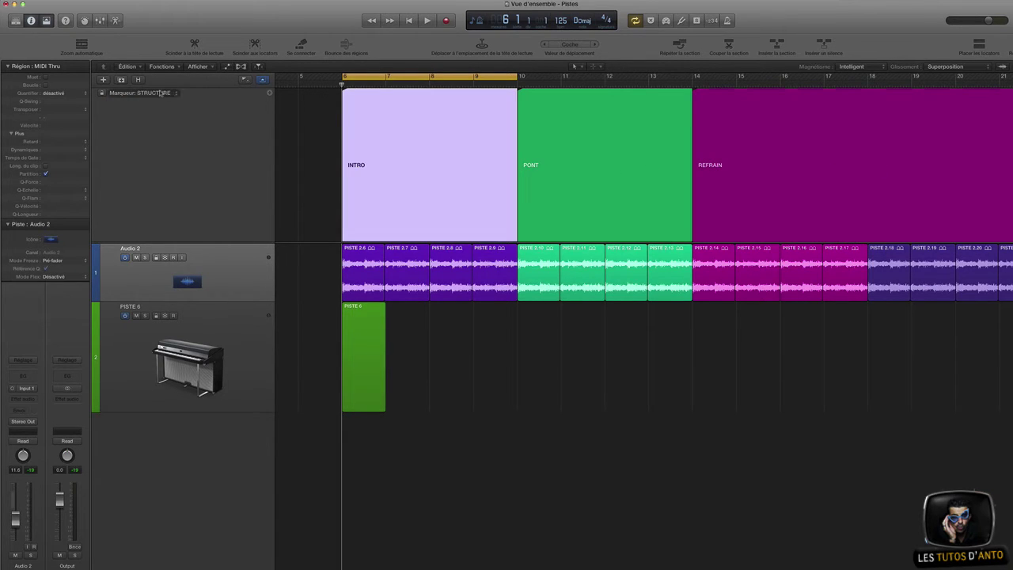
{"action": "mouse_move", "coordinate": [182, 103]}
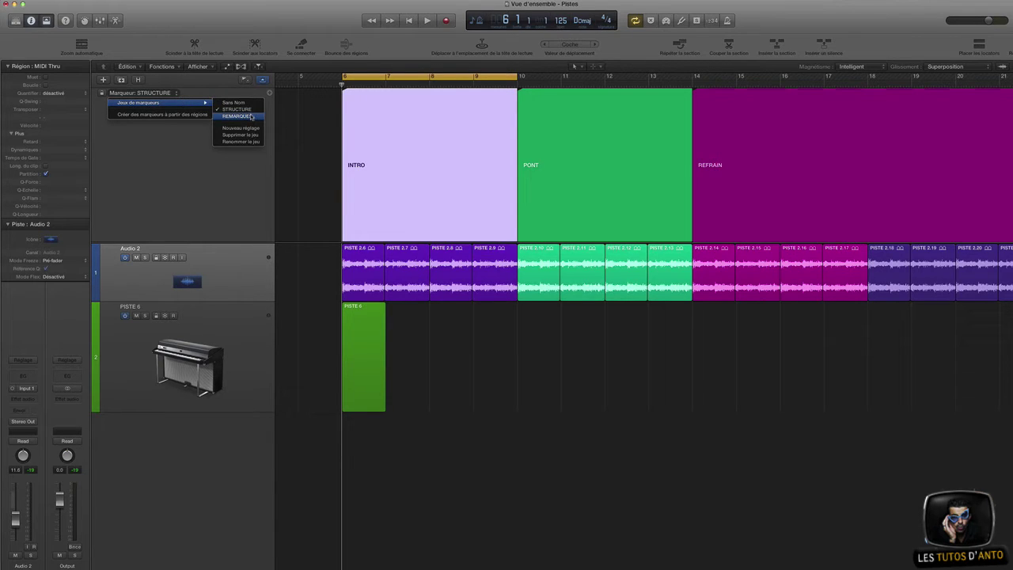
{"action": "left_click", "coordinate": [251, 117]}
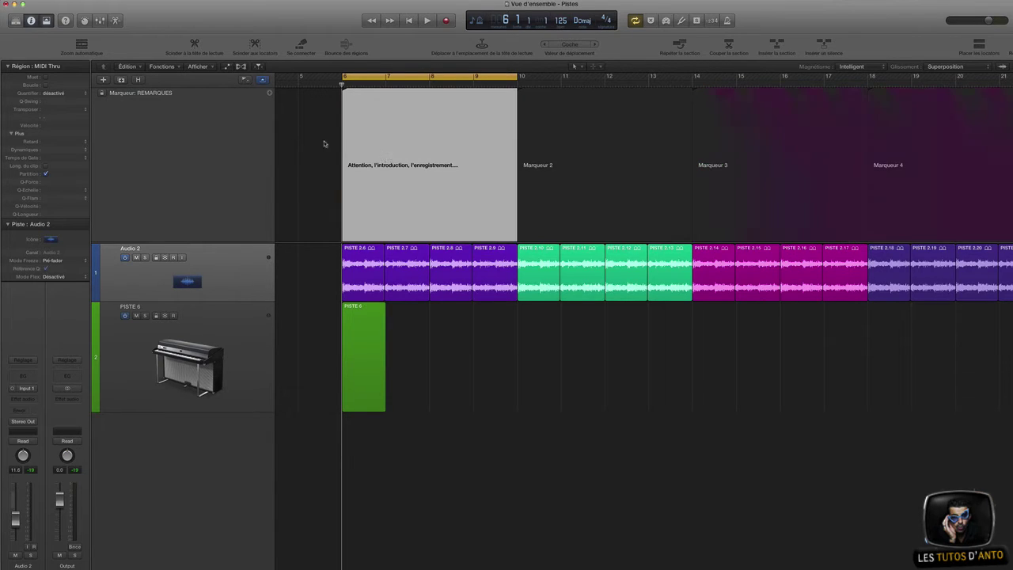
{"action": "left_click", "coordinate": [173, 94]}
{"action": "mouse_move", "coordinate": [193, 106]}
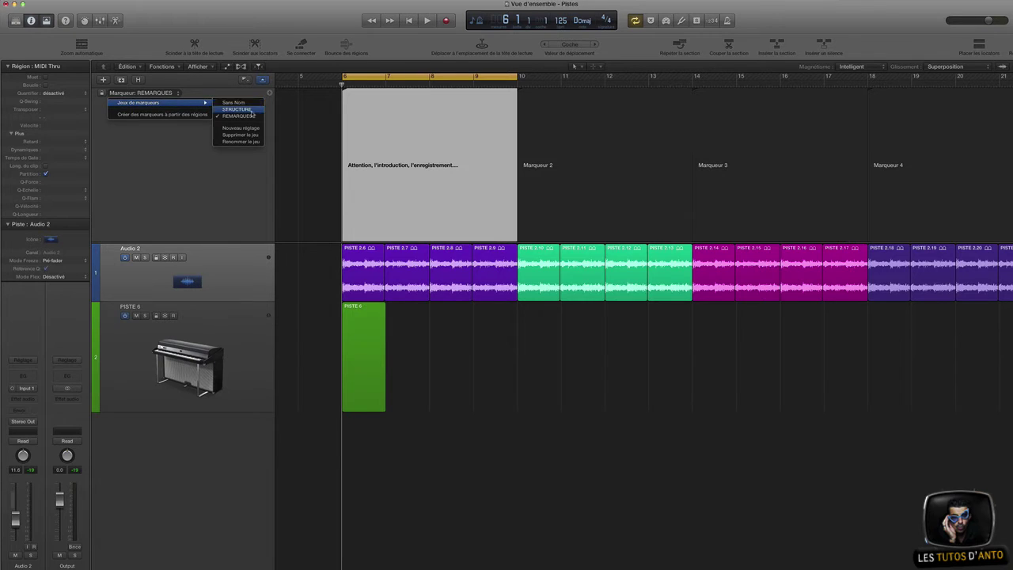
{"action": "left_click", "coordinate": [245, 109]}
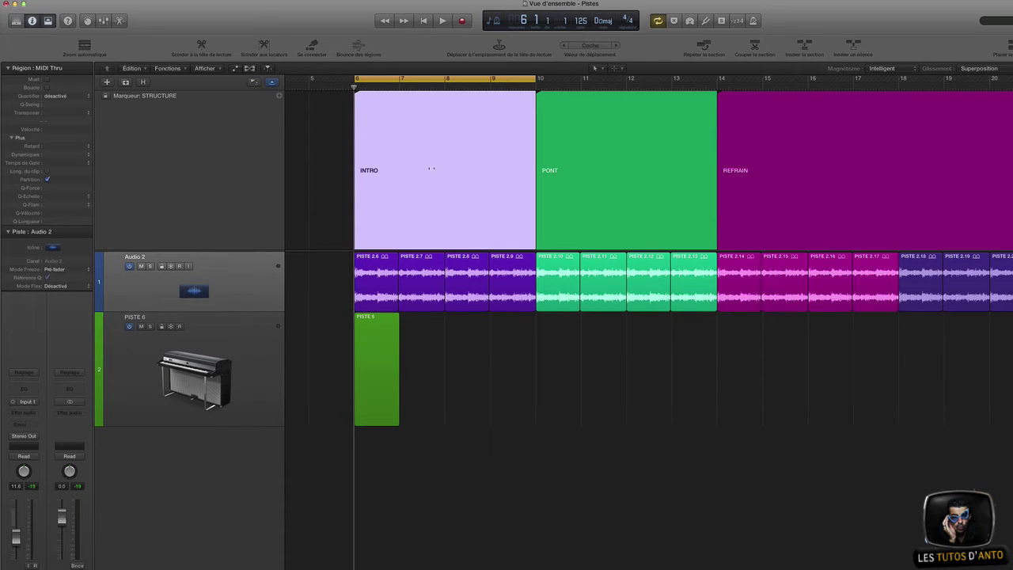
Shorten the INTRO marker so it ends at about bar 9, and extend its end back to bar 10
{"action": "mouse_move", "coordinate": [435, 157]}
{"action": "left_mouse_down"}
{"action": "mouse_move", "coordinate": [389, 158]}
{"action": "mouse_move", "coordinate": [434, 158]}
{"action": "left_mouse_up"}
{"action": "left_click_drag", "start_coordinate": [534, 242], "coordinate": [490, 239]}
{"action": "mouse_move", "coordinate": [418, 157]}
{"action": "left_mouse_down"}
{"action": "mouse_move", "coordinate": [372, 156]}
{"action": "mouse_move", "coordinate": [412, 166]}
{"action": "left_mouse_up"}
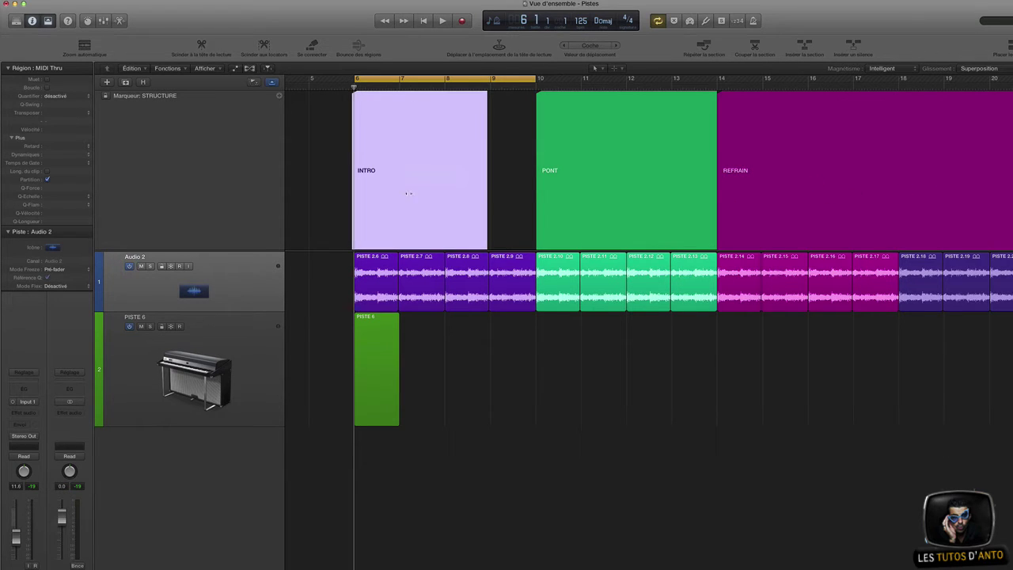
{"action": "left_click_drag", "start_coordinate": [414, 184], "coordinate": [416, 185]}
{"action": "left_click_drag", "start_coordinate": [490, 243], "coordinate": [536, 247]}
Review the marker sets and the commands for creating, deleting and renaming them
{"action": "left_click", "coordinate": [159, 96]}
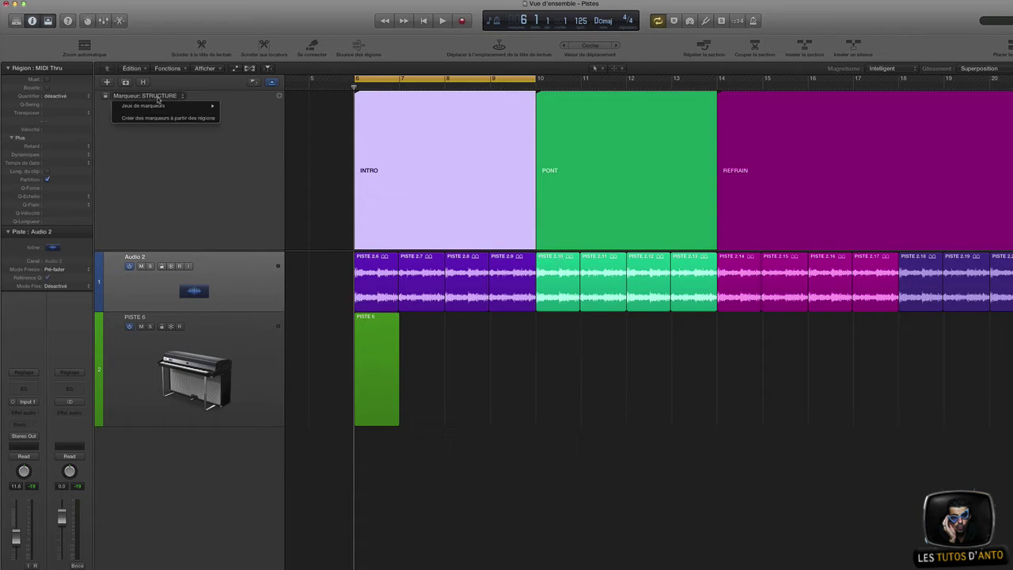
{"action": "mouse_move", "coordinate": [163, 106]}
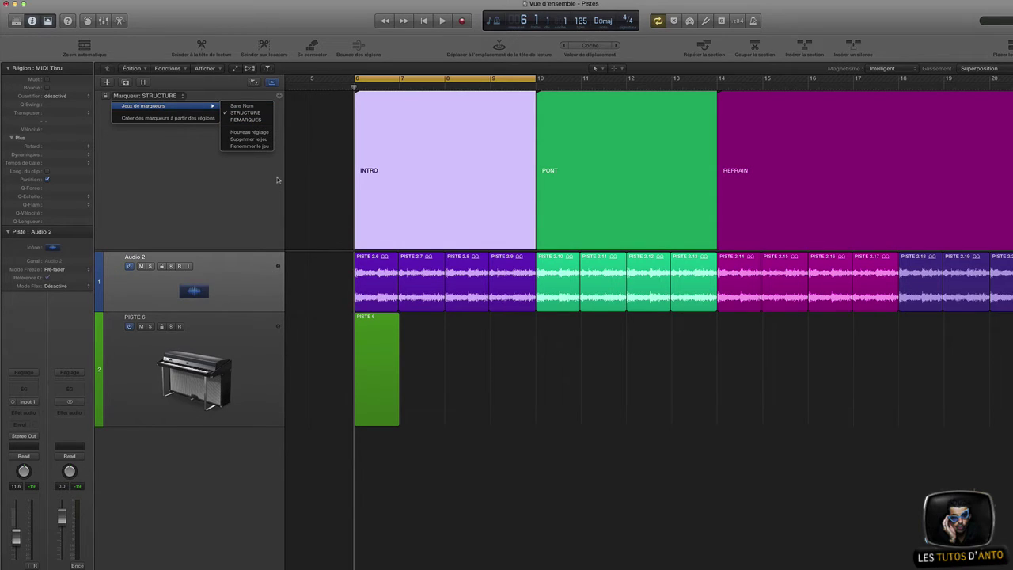
{"action": "left_click", "coordinate": [202, 165]}
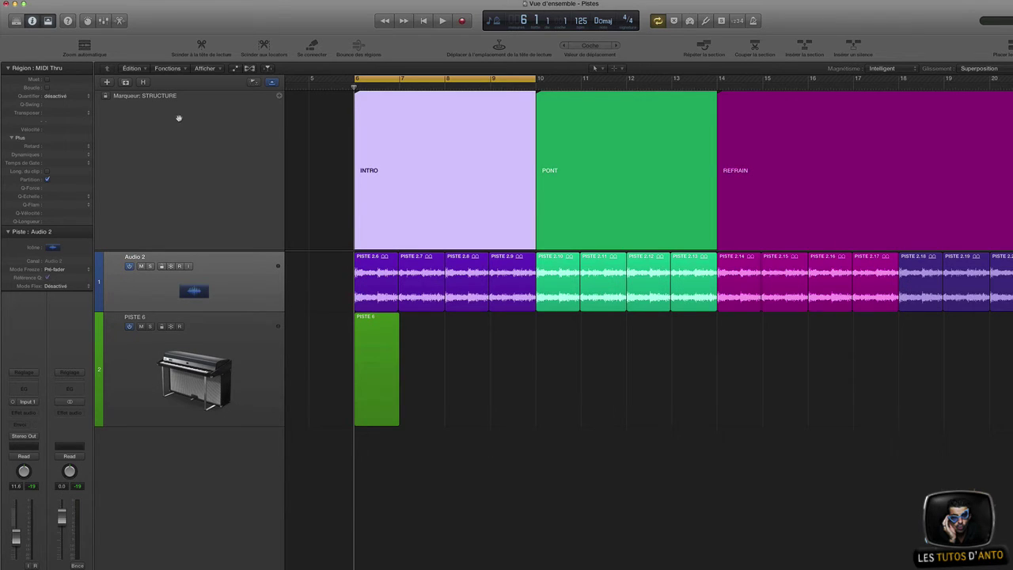
Configure the global tracks to show Tempo and hide Marqueur
{"action": "right_click", "coordinate": [193, 132]}
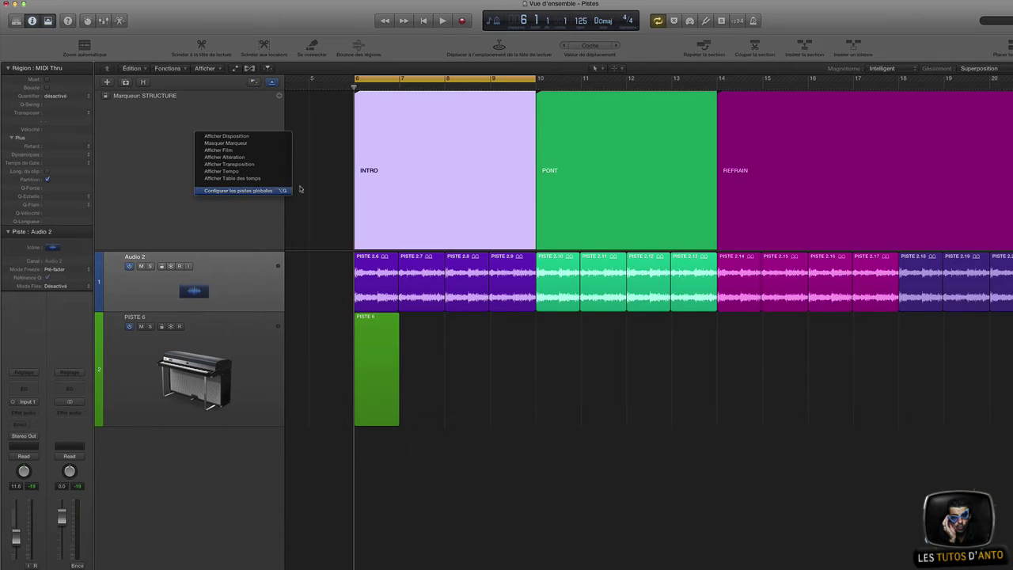
{"action": "left_click", "coordinate": [259, 191]}
{"action": "left_click", "coordinate": [482, 84]}
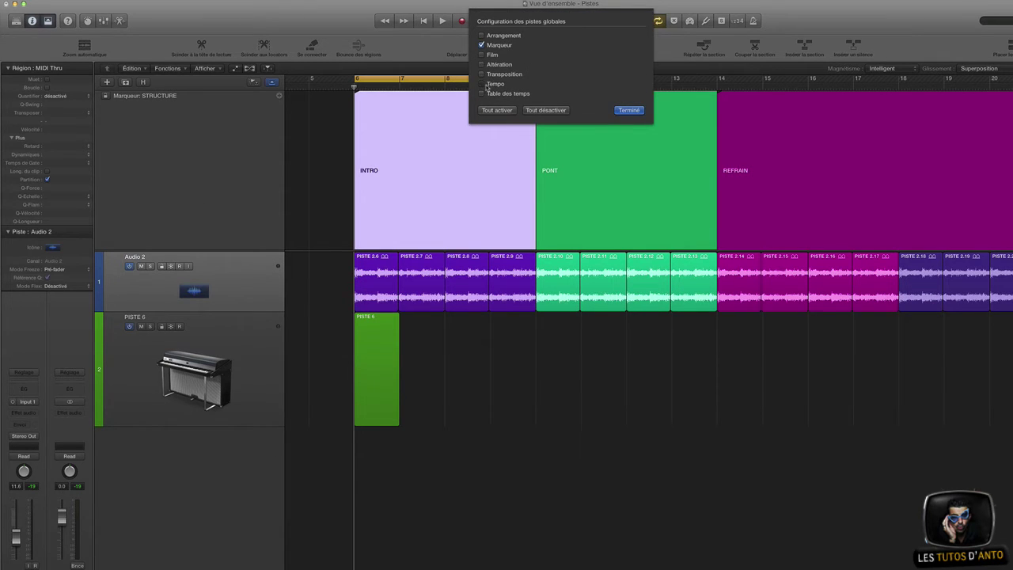
{"action": "left_click", "coordinate": [482, 45]}
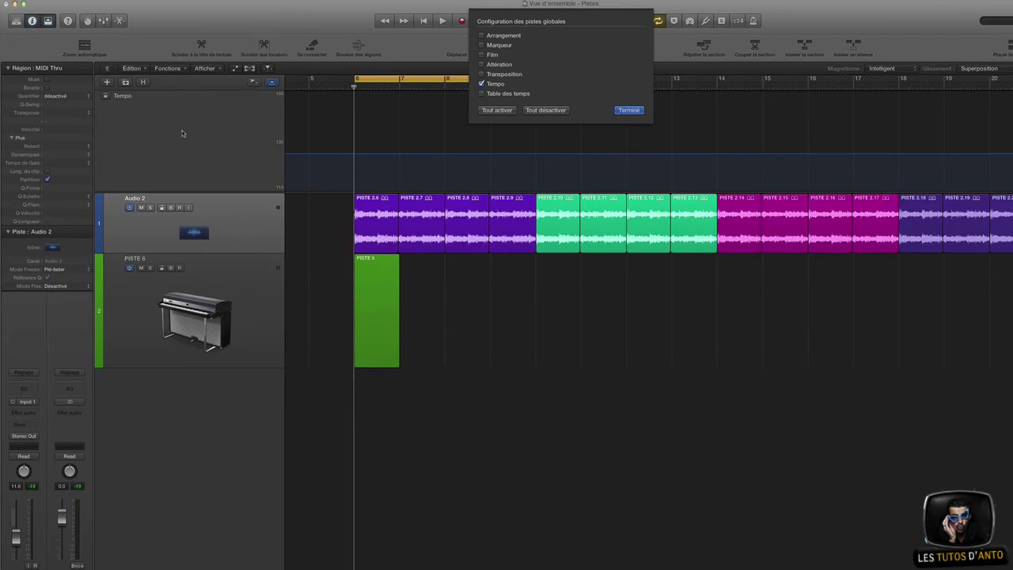
{"action": "left_click", "coordinate": [629, 110]}
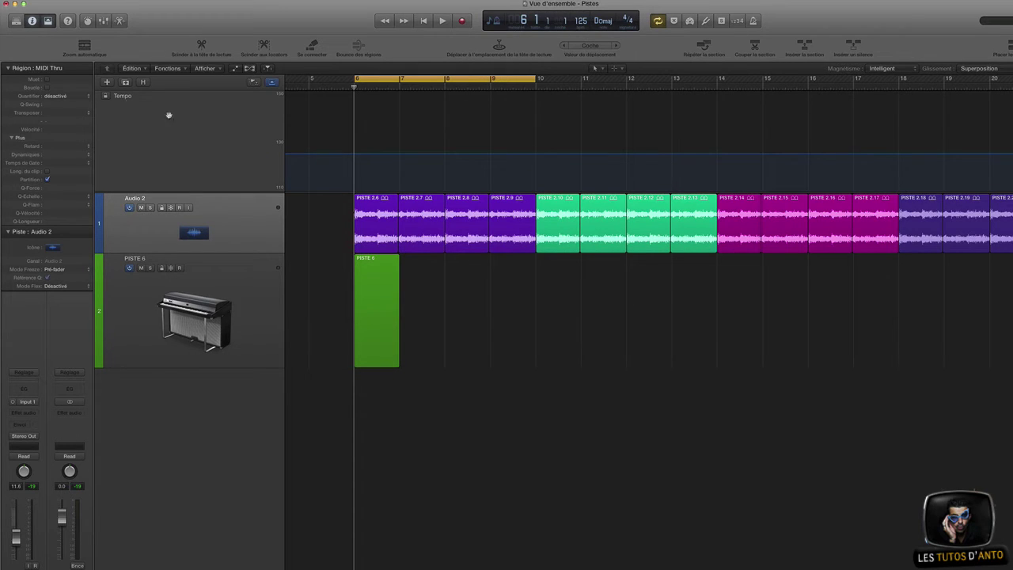
Review the tempo set options and configure the global tracks to show only Film
{"action": "left_click", "coordinate": [134, 96]}
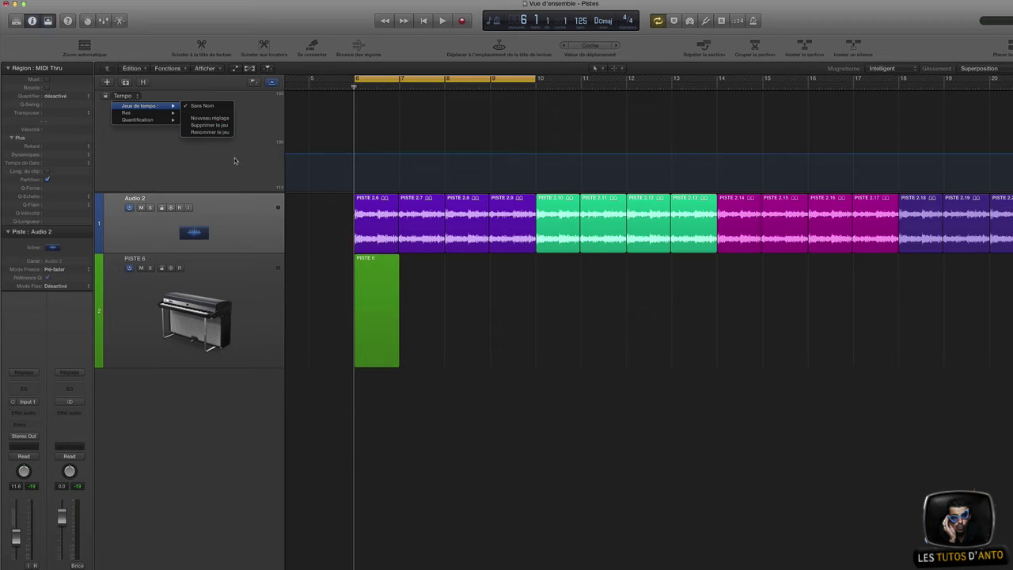
{"action": "left_click", "coordinate": [234, 157]}
{"action": "right_click", "coordinate": [181, 120]}
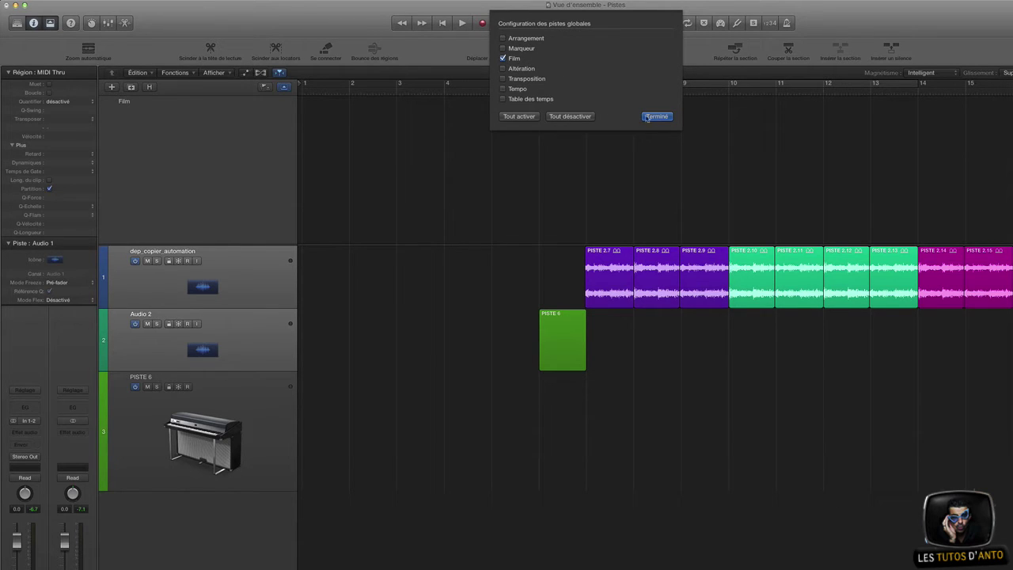
{"action": "key", "text": "Return"}
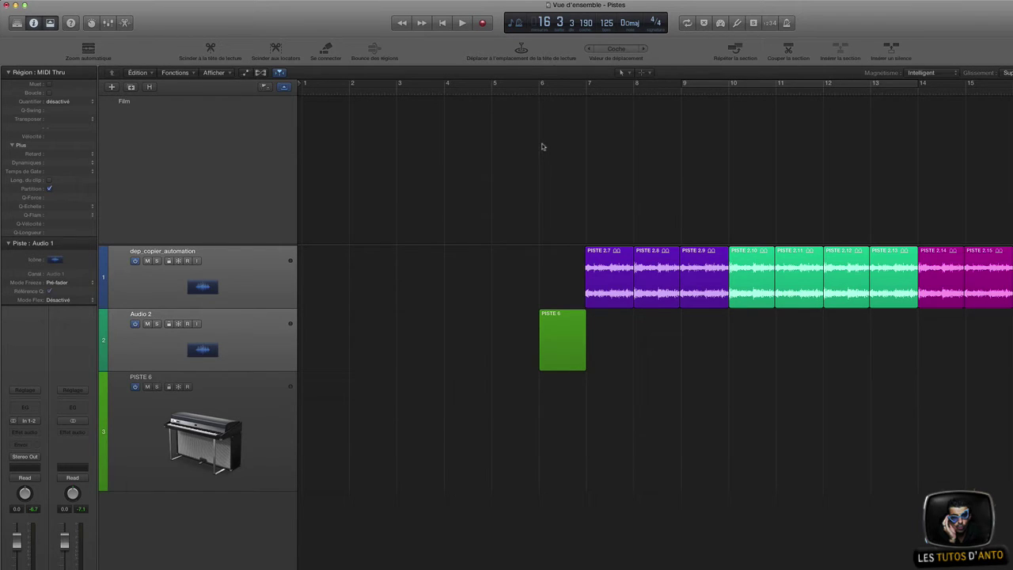
Open the movie file chooser from the Film track with the Pencil tool and close it without choosing a file
{"action": "key", "text": "t"}
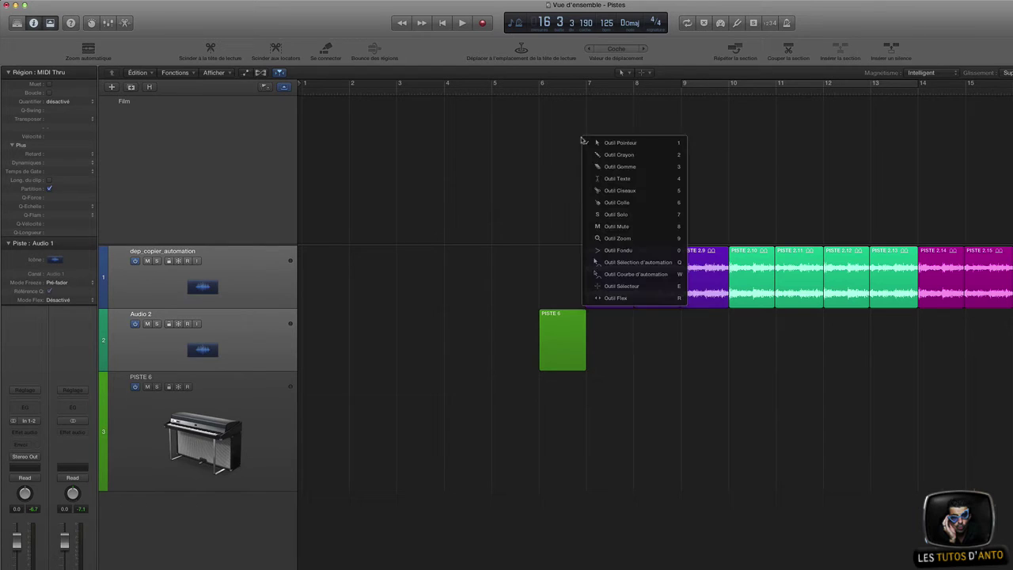
{"action": "left_click", "coordinate": [670, 157]}
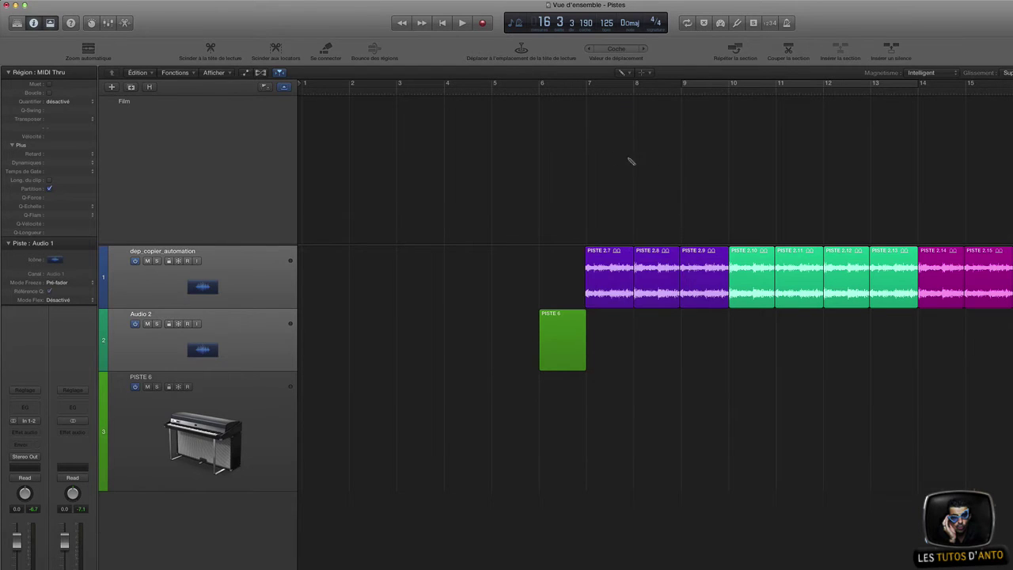
{"action": "double_click", "coordinate": [593, 152]}
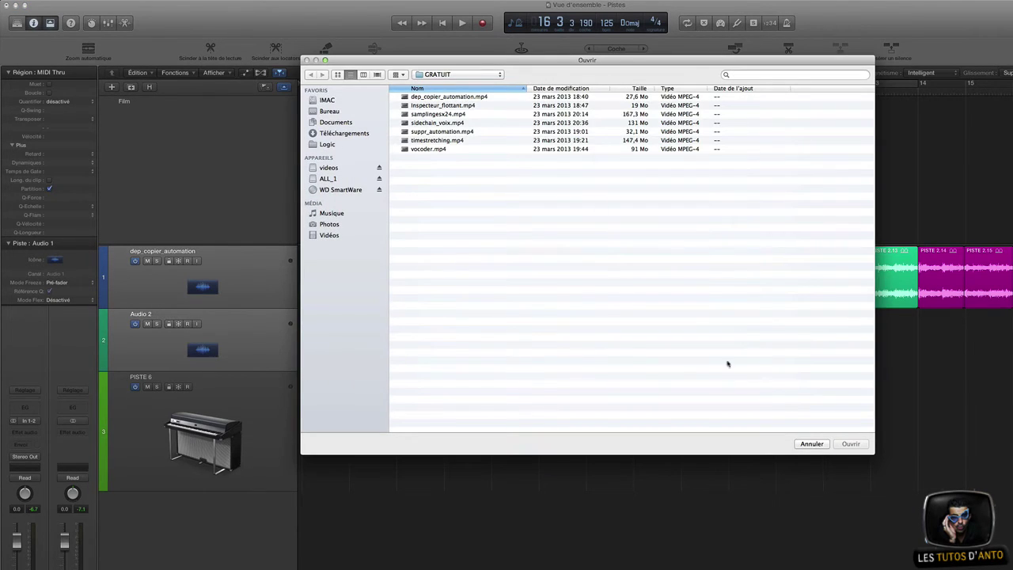
{"action": "left_click", "coordinate": [812, 443]}
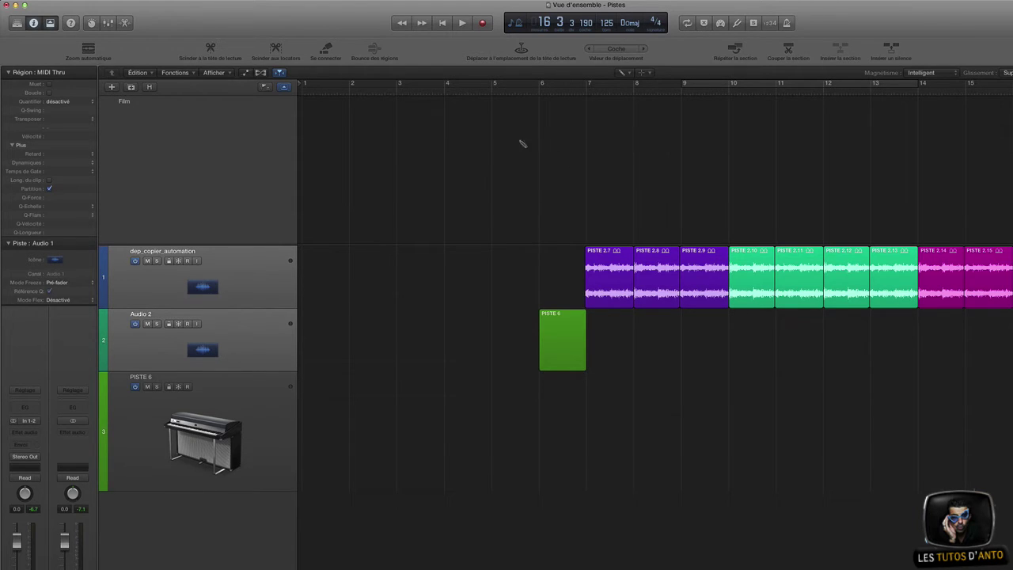
Configure the global tracks to show Altération and hide Film
{"action": "right_click", "coordinate": [230, 140]}
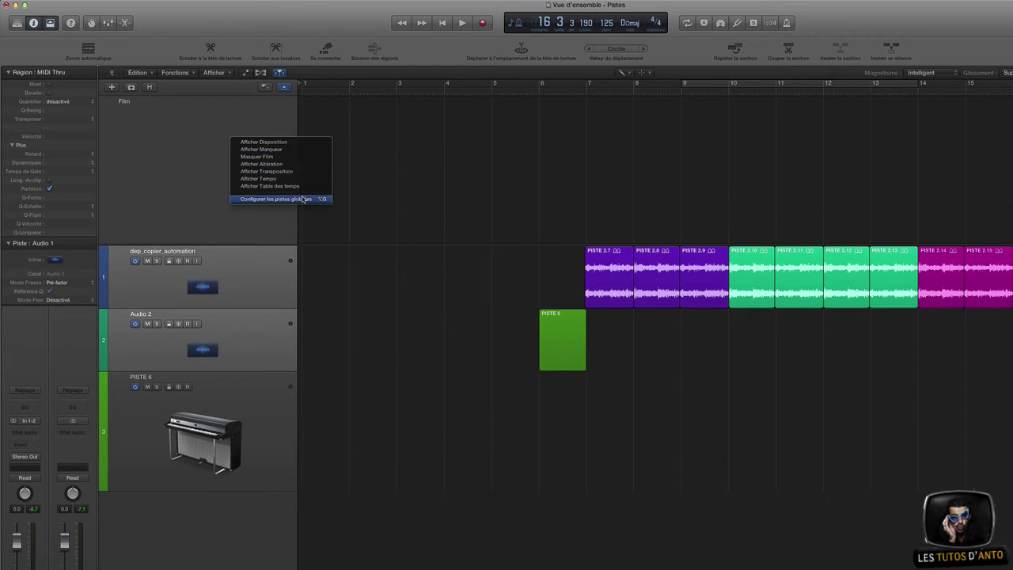
{"action": "left_click", "coordinate": [261, 198]}
{"action": "left_click", "coordinate": [504, 58]}
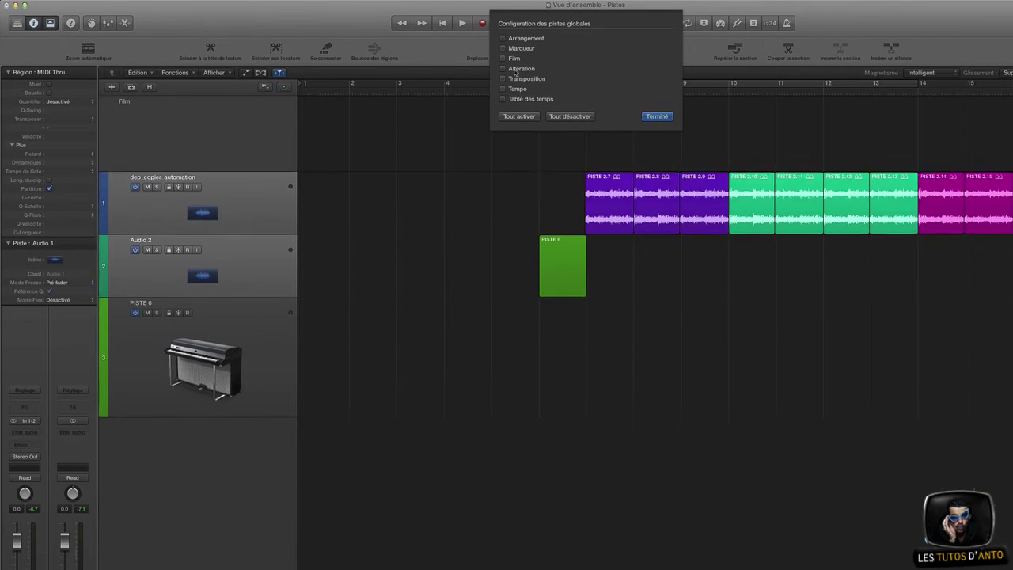
{"action": "left_click", "coordinate": [503, 69]}
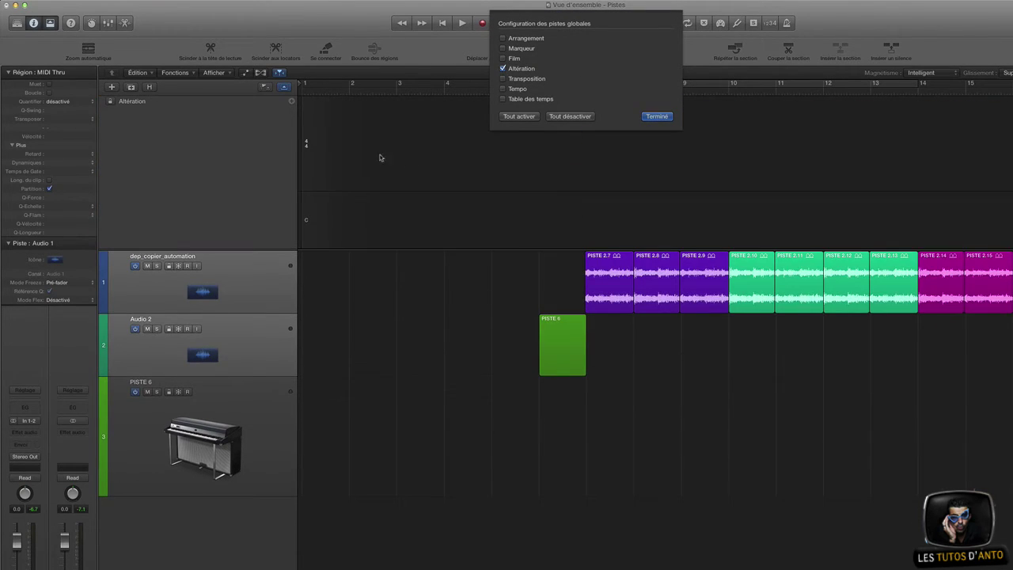
{"action": "left_click", "coordinate": [657, 116]}
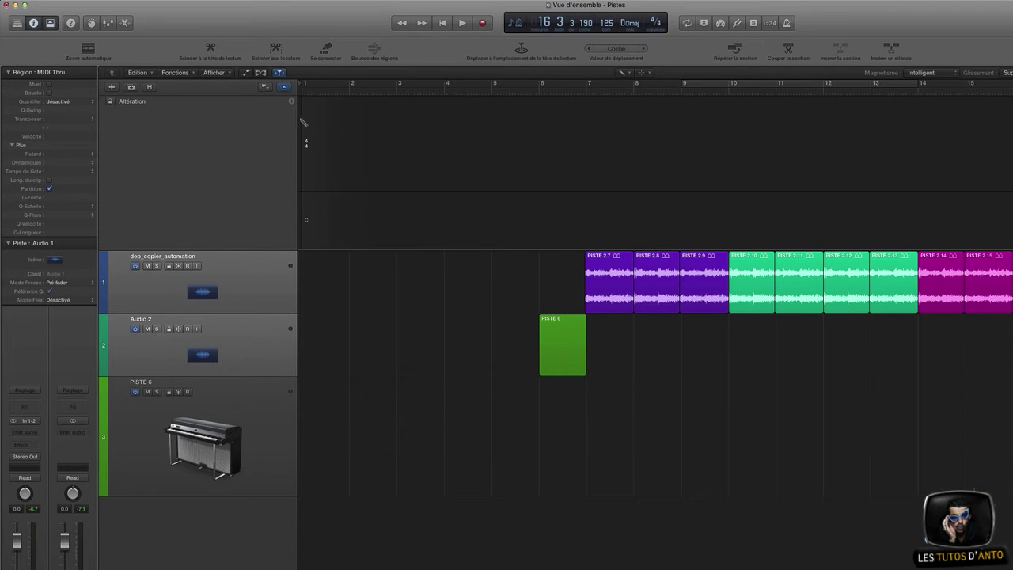
Insert a 3/4 time signature at bar 10 and a 4/4 time signature at bar 14 in the Altération track
{"action": "scroll", "coordinate": [630, 135], "scroll_direction": "right", "scroll_amount": 3}
{"action": "left_click", "coordinate": [644, 131]}
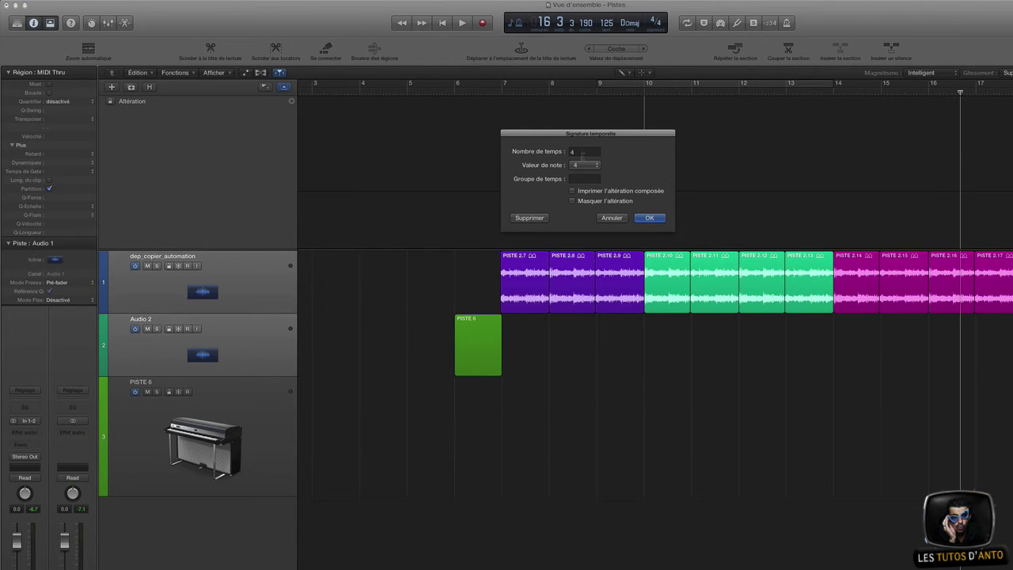
{"action": "double_click", "coordinate": [583, 152]}
{"action": "type", "text": "3"}
{"action": "left_click", "coordinate": [647, 219]}
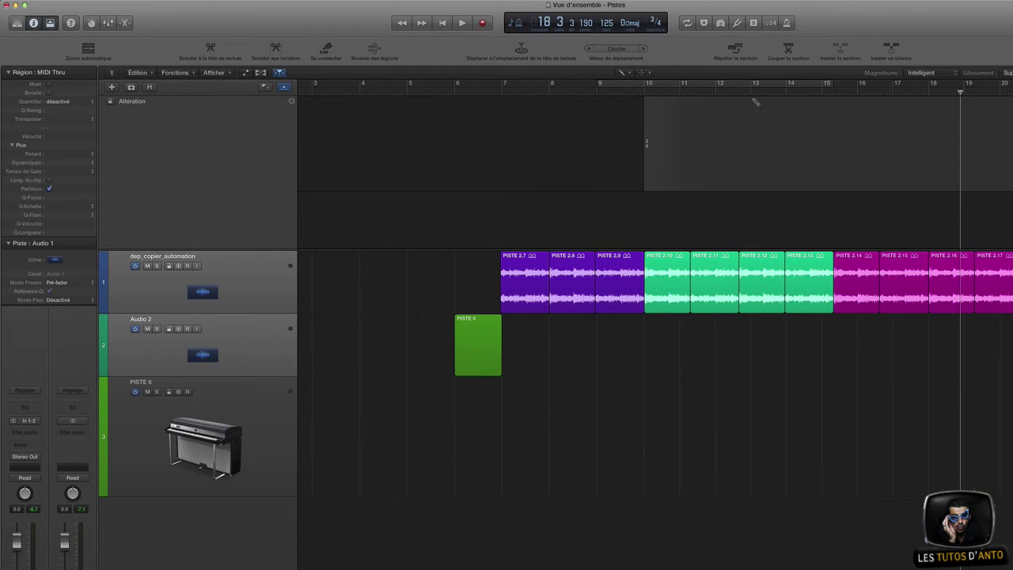
{"action": "left_click", "coordinate": [786, 125]}
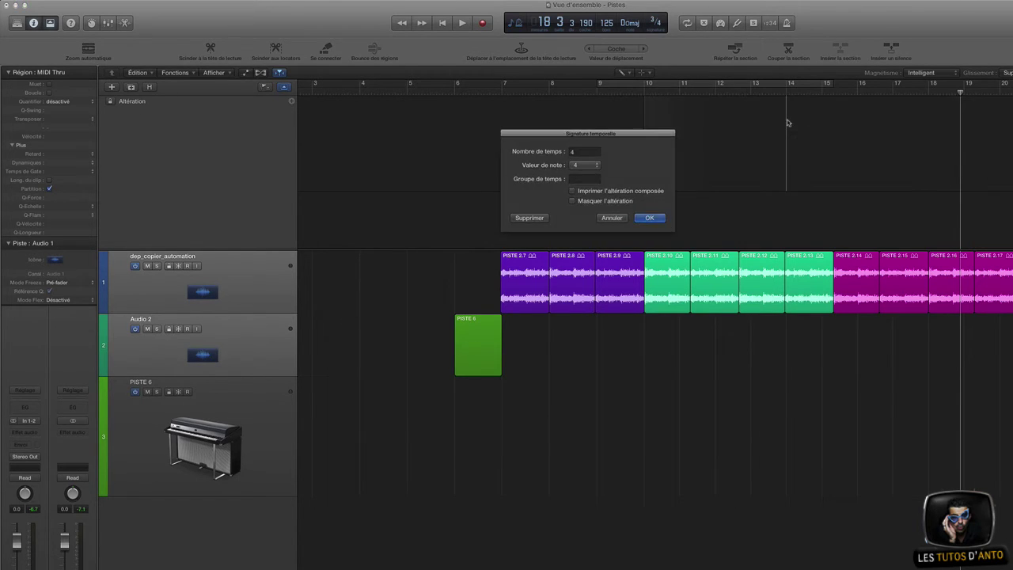
{"action": "left_click", "coordinate": [648, 218]}
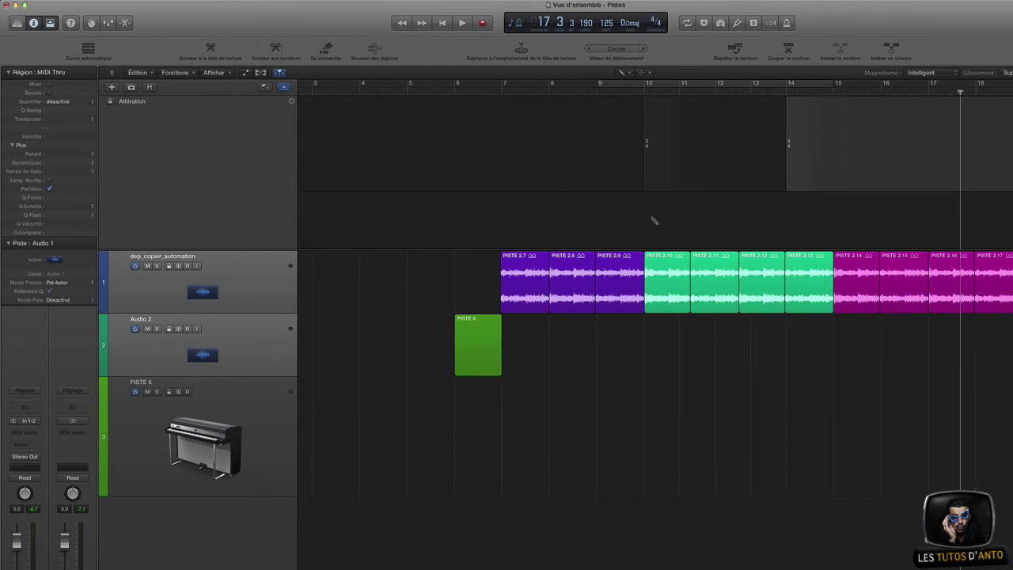
Move the playhead across the signature changes to about bar 15, and delete the 3/4 time signature at bar 10 with the Pointer tool
{"action": "left_click_drag", "start_coordinate": [597, 96], "coordinate": [857, 93]}
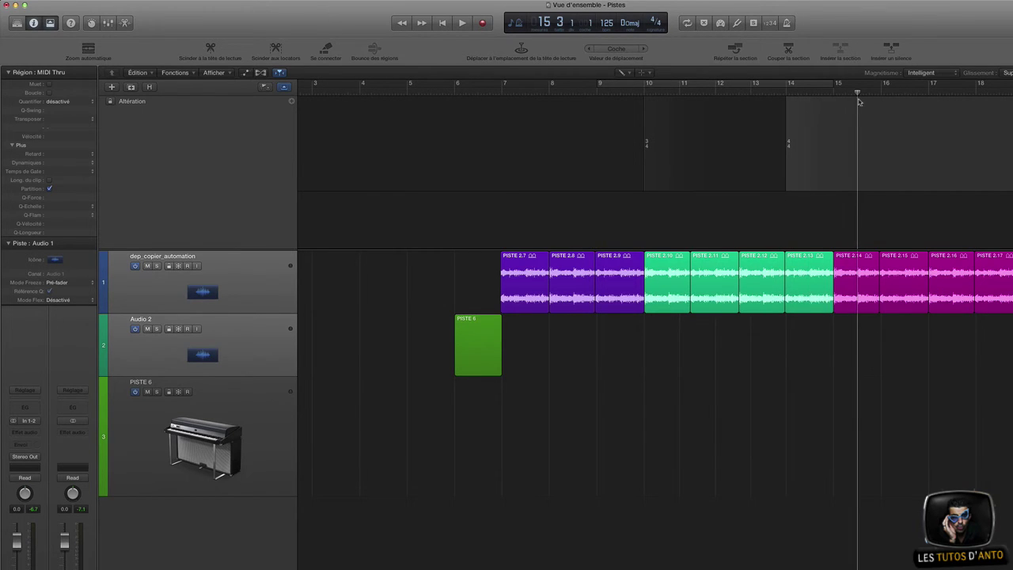
{"action": "right_click", "coordinate": [567, 150]}
{"action": "key", "text": "Escape"}
{"action": "left_click", "coordinate": [703, 140]}
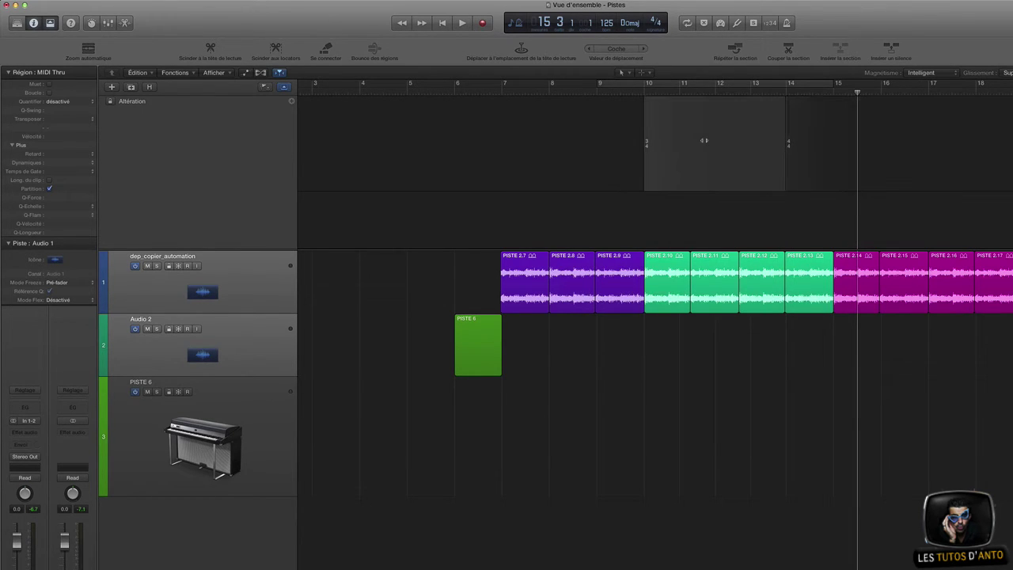
{"action": "key", "text": "Delete"}
Review the signature sets and the commands for creating, deleting and renaming them
{"action": "right_click", "coordinate": [217, 144]}
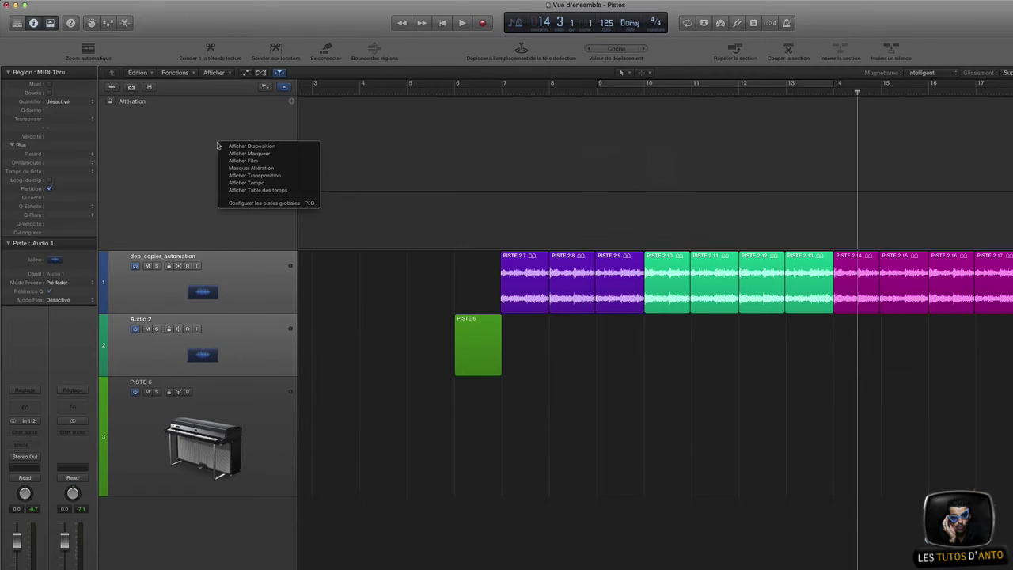
{"action": "left_click", "coordinate": [165, 152]}
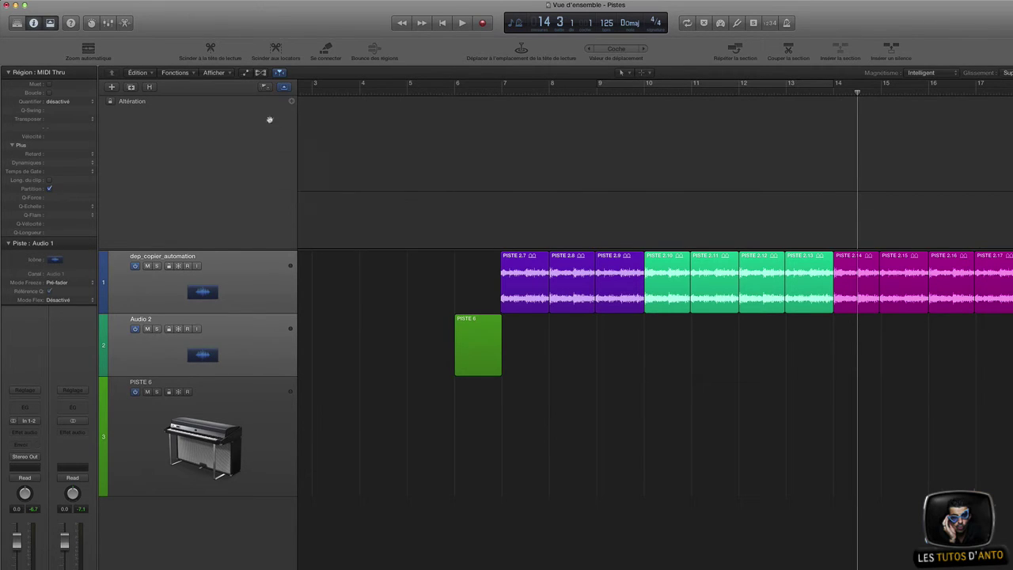
{"action": "left_click", "coordinate": [145, 106]}
{"action": "mouse_move", "coordinate": [165, 111]}
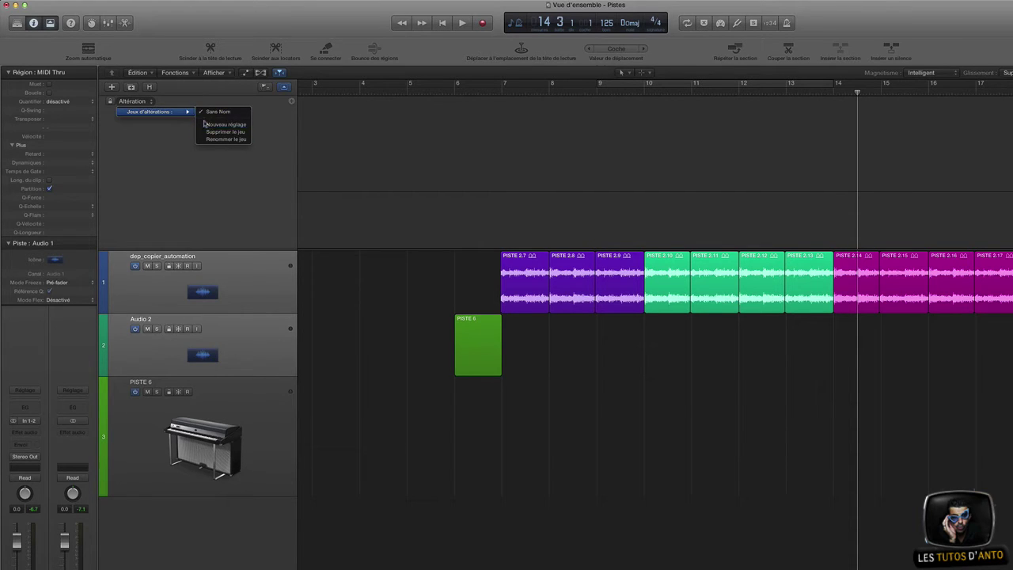
{"action": "left_click", "coordinate": [232, 161]}
Configure the global tracks to show Transposition and hide Altération
{"action": "right_click", "coordinate": [216, 118]}
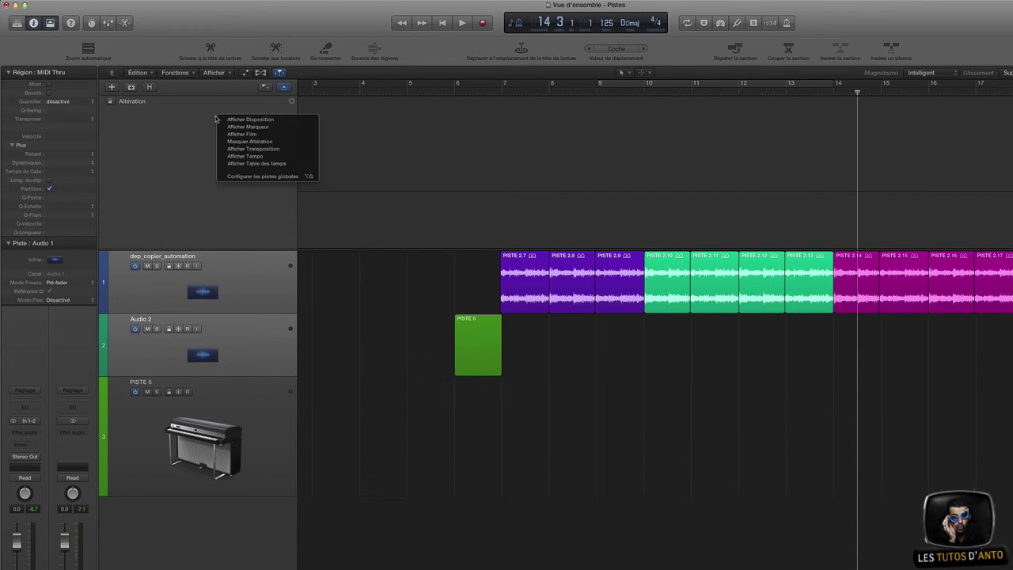
{"action": "left_click", "coordinate": [257, 176]}
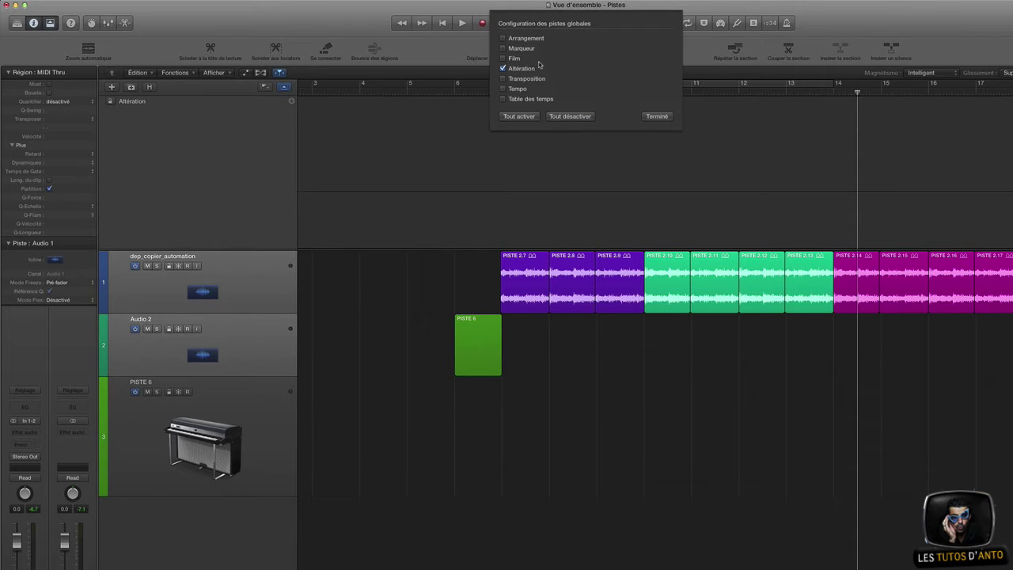
{"action": "left_click", "coordinate": [502, 68]}
{"action": "left_click", "coordinate": [502, 79]}
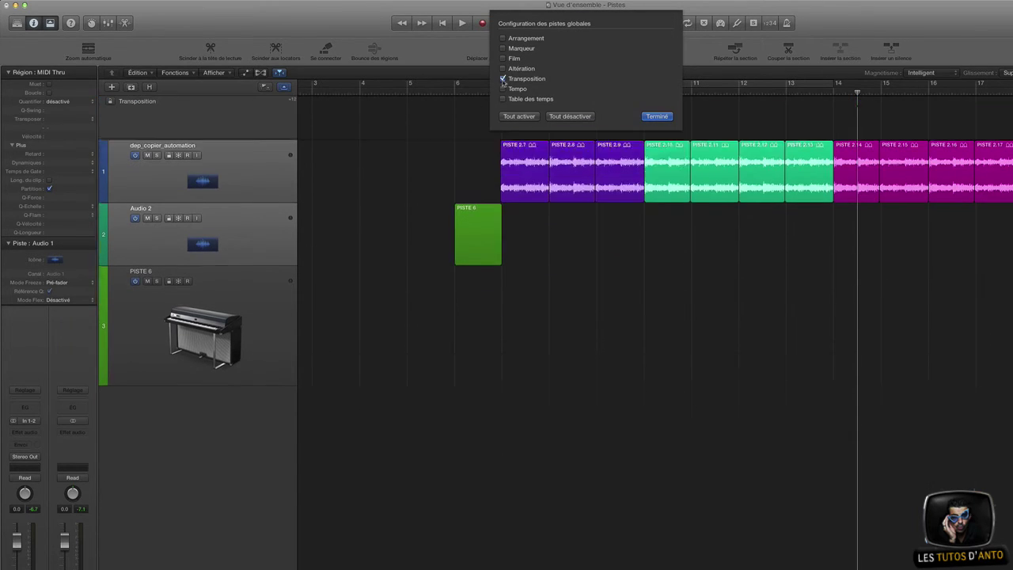
{"action": "left_click", "coordinate": [661, 119]}
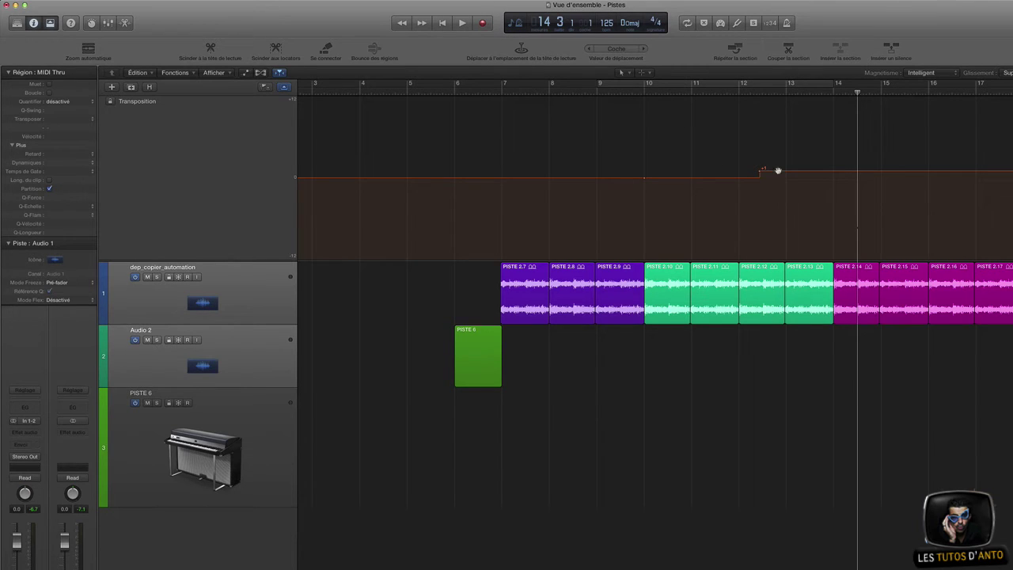
Lower the transposition after about bar 12 to 0 and remove the existing points from the Transposition track
{"action": "left_click_drag", "start_coordinate": [778, 170], "coordinate": [762, 179]}
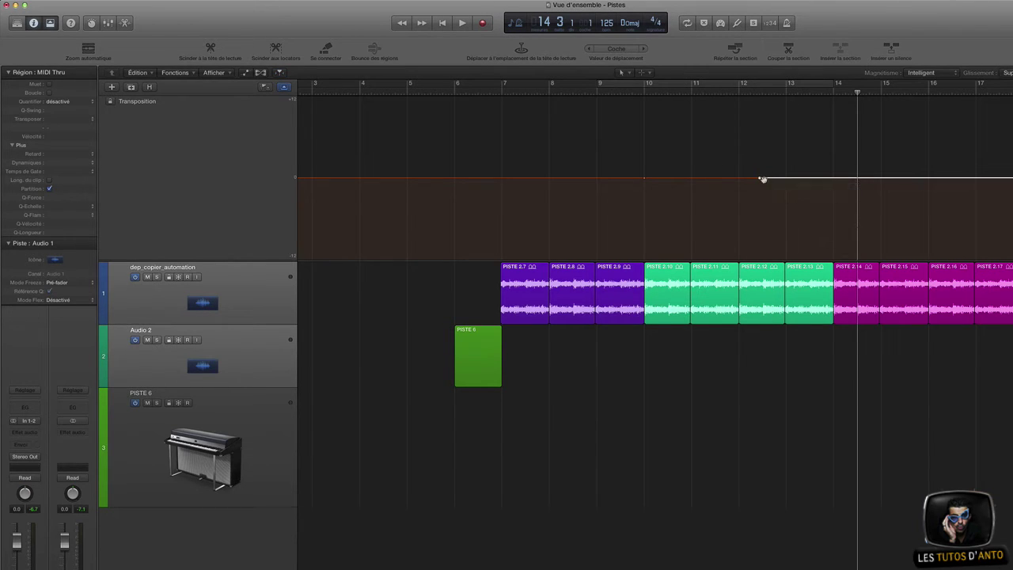
{"action": "key", "text": "t"}
{"action": "key", "text": "Return"}
{"action": "left_click", "coordinate": [646, 180]}
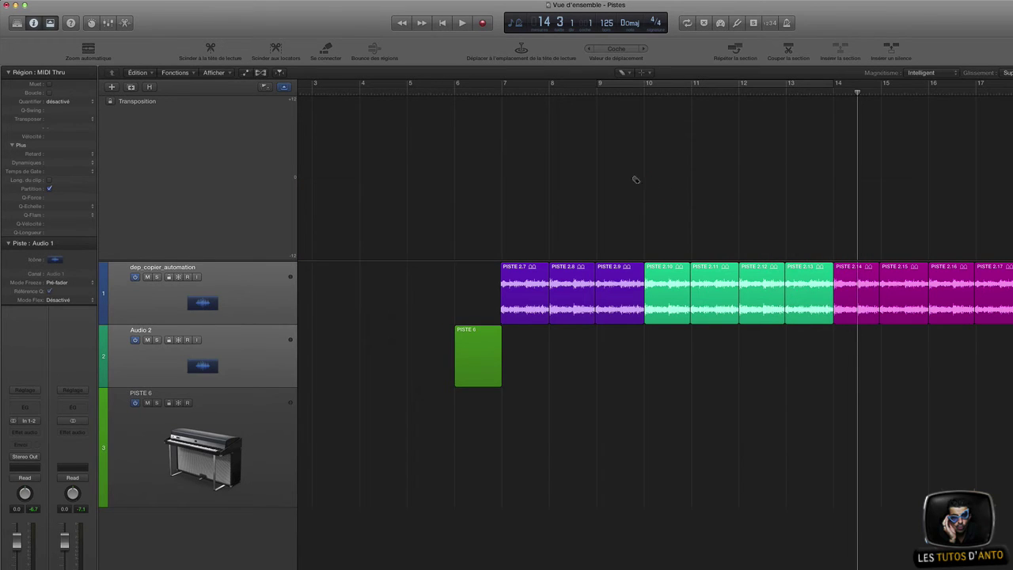
Add transposition points at bars 10 and 14 with the Pencil tool, and raise the section between them to +8 with the Pointer tool
{"action": "key", "text": "t"}
{"action": "key", "text": "t"}
{"action": "left_click", "coordinate": [662, 169]}
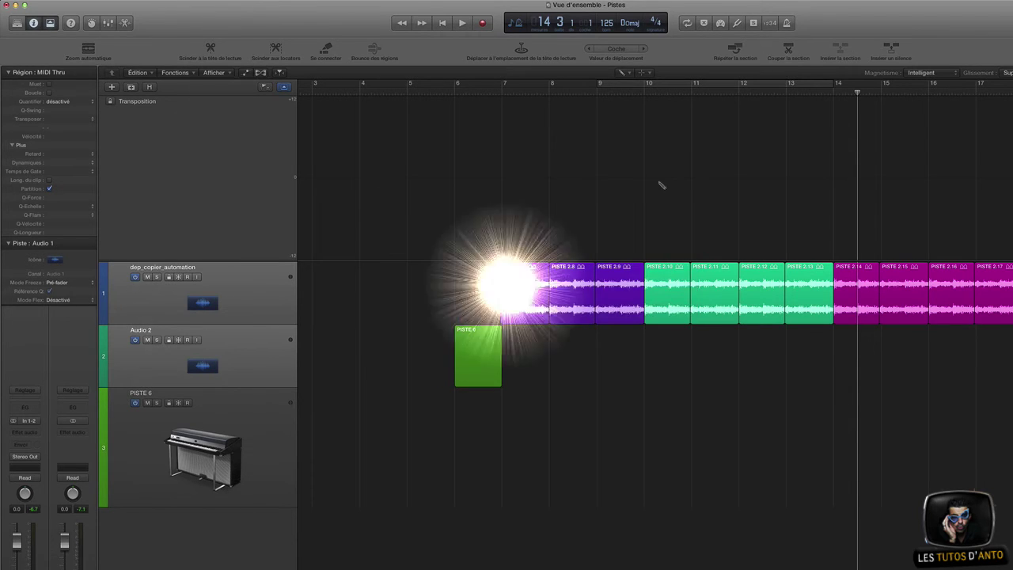
{"action": "left_click", "coordinate": [657, 181]}
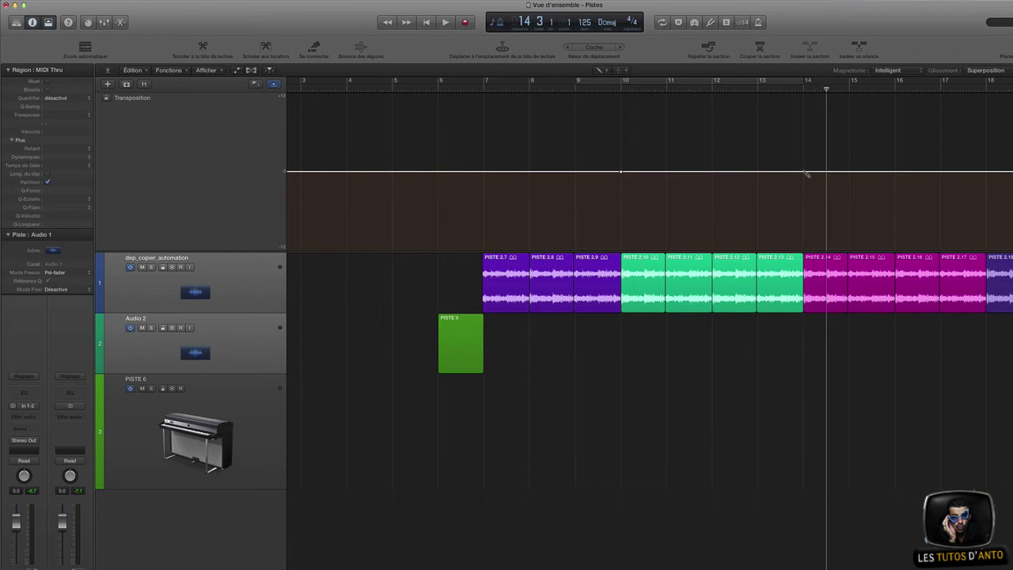
{"action": "left_click", "coordinate": [803, 171]}
{"action": "key", "text": "t"}
{"action": "left_click", "coordinate": [723, 179]}
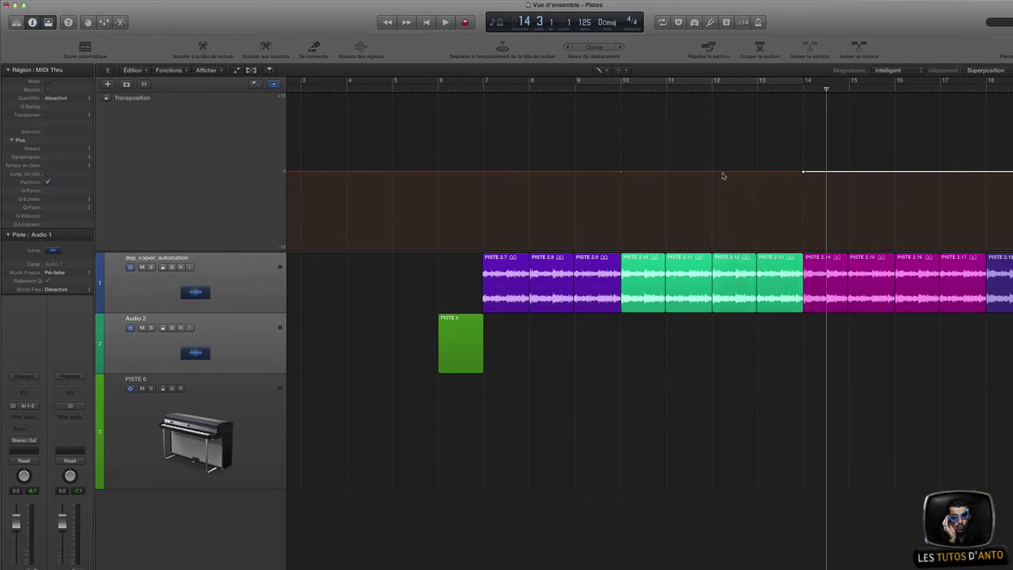
{"action": "left_click_drag", "start_coordinate": [702, 170], "coordinate": [697, 118]}
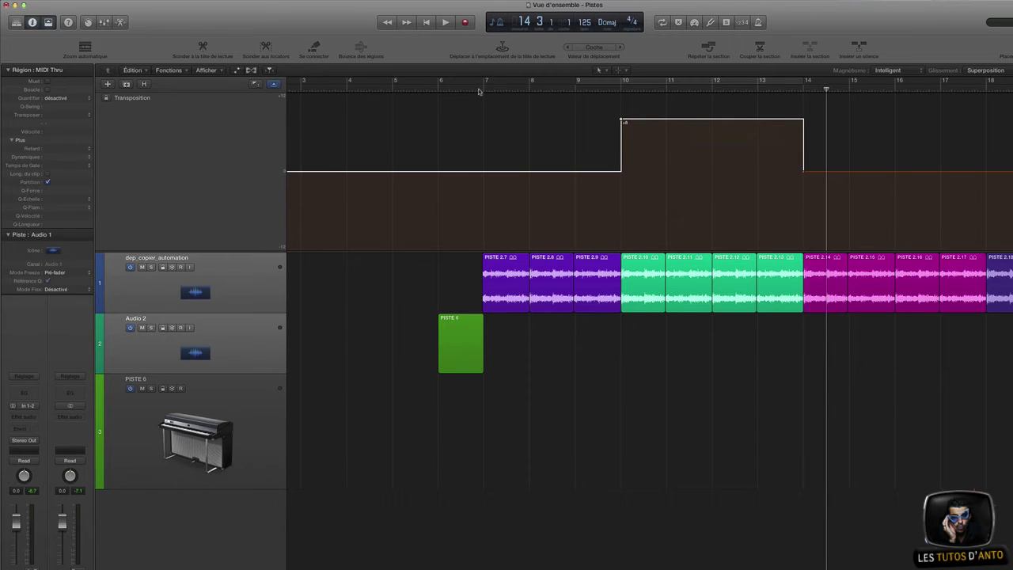
Play from just before bar 7 through the transposed section while lowering the dep_copier_automation track's volume to -6.6, and stop after bar 15
{"action": "left_click", "coordinate": [471, 90]}
{"action": "key", "text": "space"}
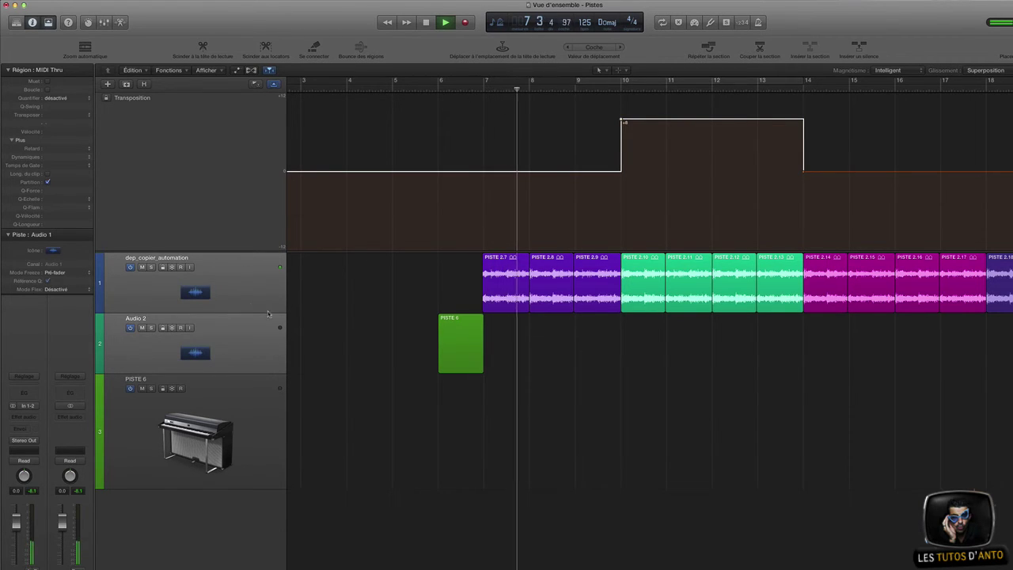
{"action": "left_click", "coordinate": [230, 301]}
{"action": "left_click_drag", "start_coordinate": [16, 522], "coordinate": [16, 536]}
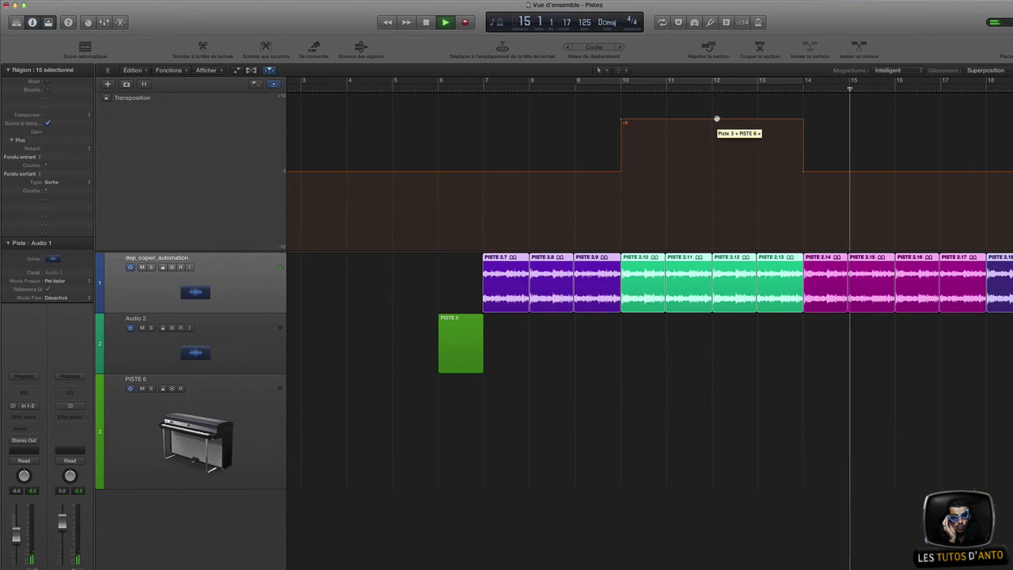
{"action": "key", "text": "space"}
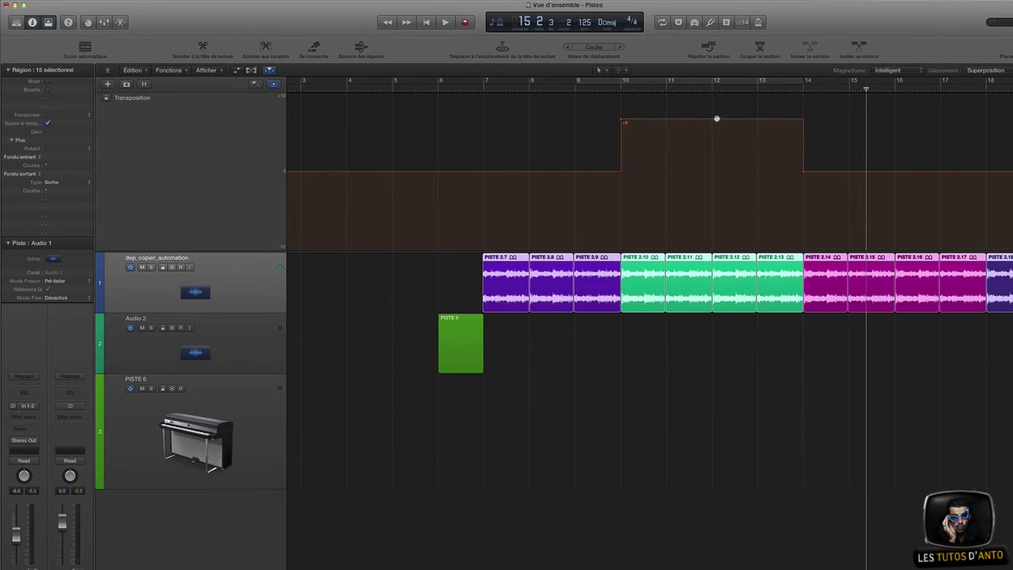
Return the transposition between bars 10 and 14 to 0, and raise it to +3 from bar 10 onward
{"action": "left_click_drag", "start_coordinate": [716, 119], "coordinate": [769, 170]}
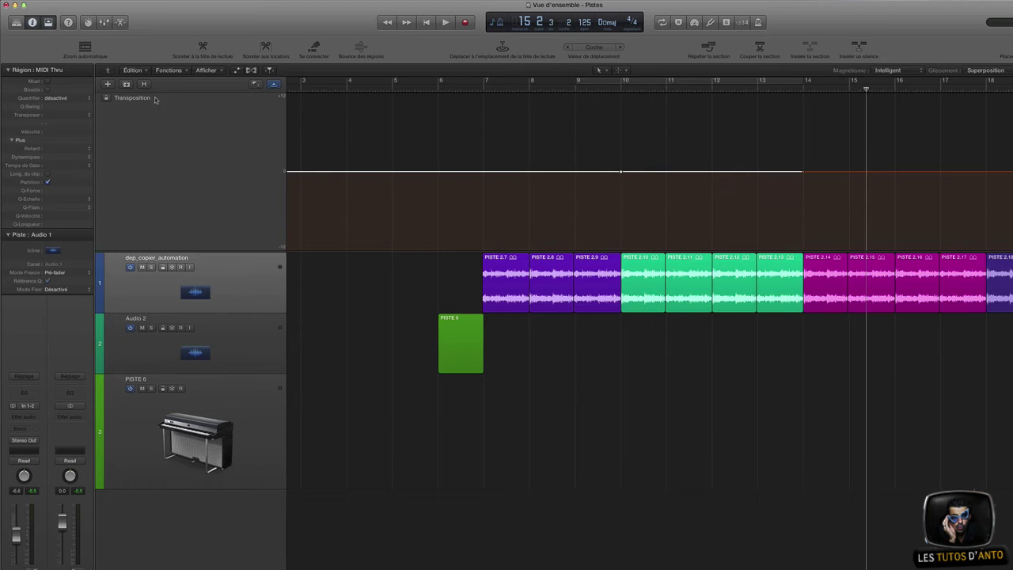
{"action": "left_click", "coordinate": [519, 89]}
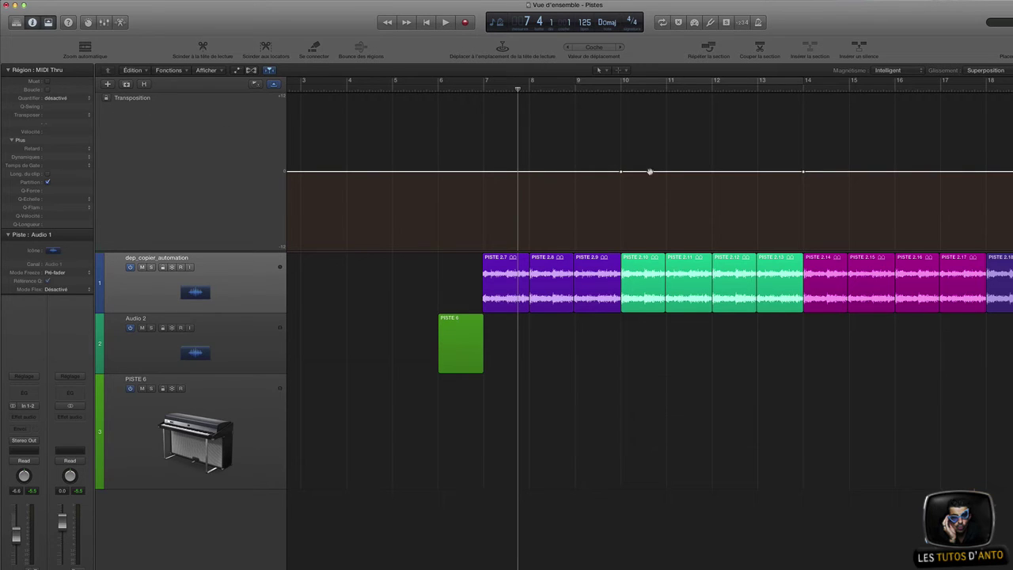
{"action": "left_click_drag", "start_coordinate": [651, 171], "coordinate": [651, 150]}
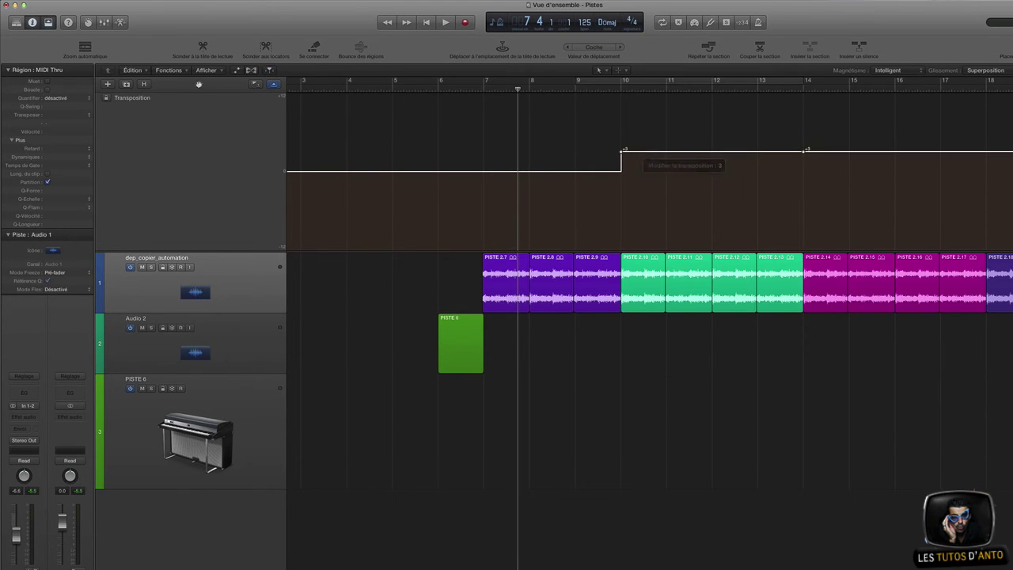
Lock the Transposition track and unlock it again
{"action": "left_click", "coordinate": [106, 98]}
{"action": "left_click", "coordinate": [106, 99]}
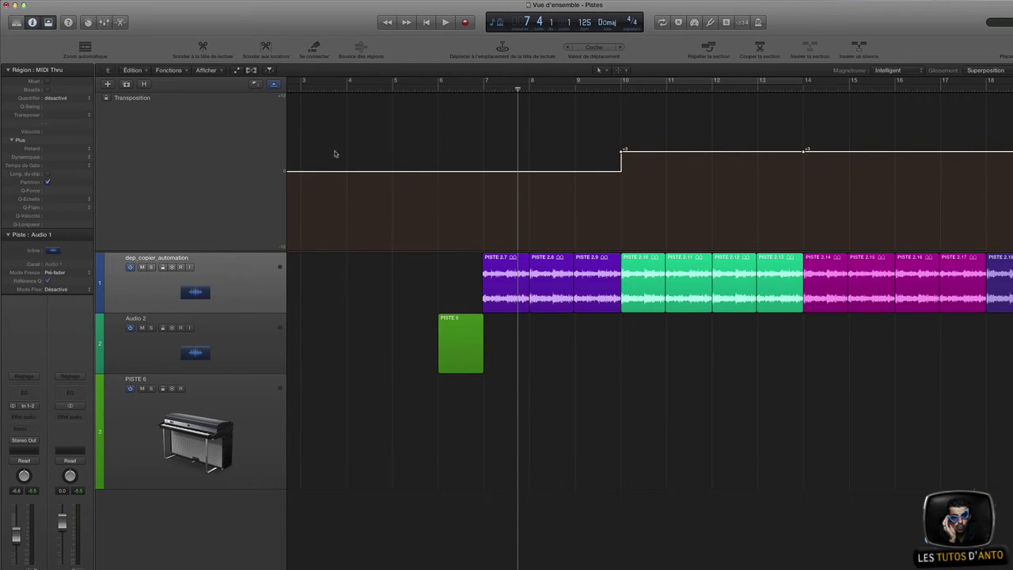
Show the Tempo global track in place of Transposition and raise the project tempo to 132
{"action": "right_click", "coordinate": [182, 127]}
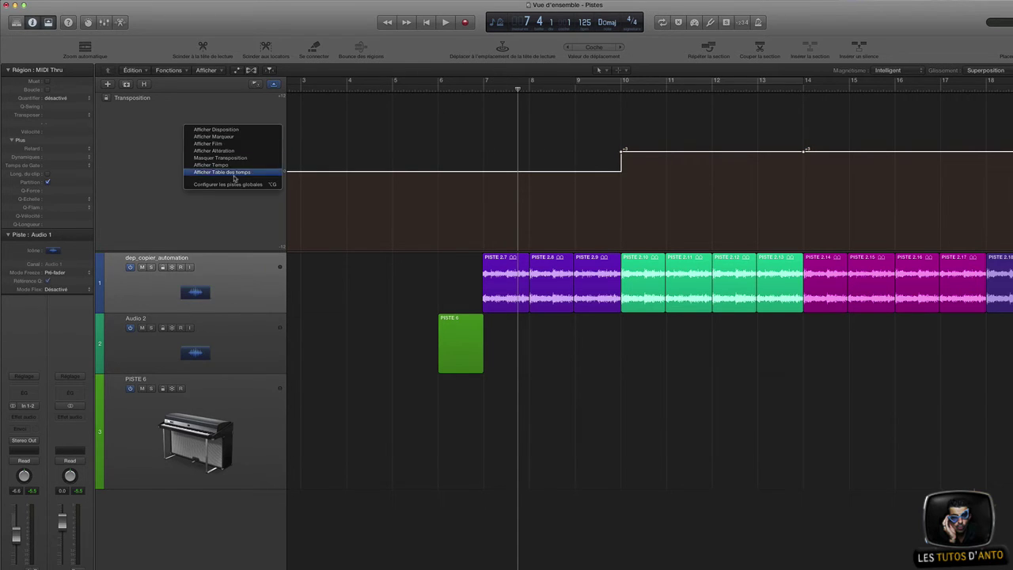
{"action": "left_click", "coordinate": [262, 184]}
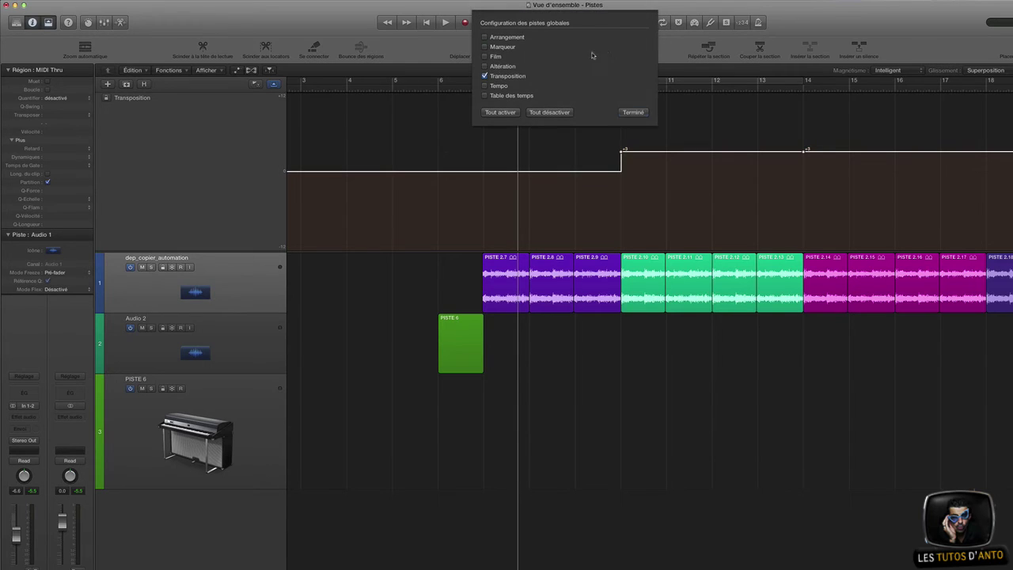
{"action": "left_click", "coordinate": [484, 76]}
{"action": "left_click", "coordinate": [484, 85]}
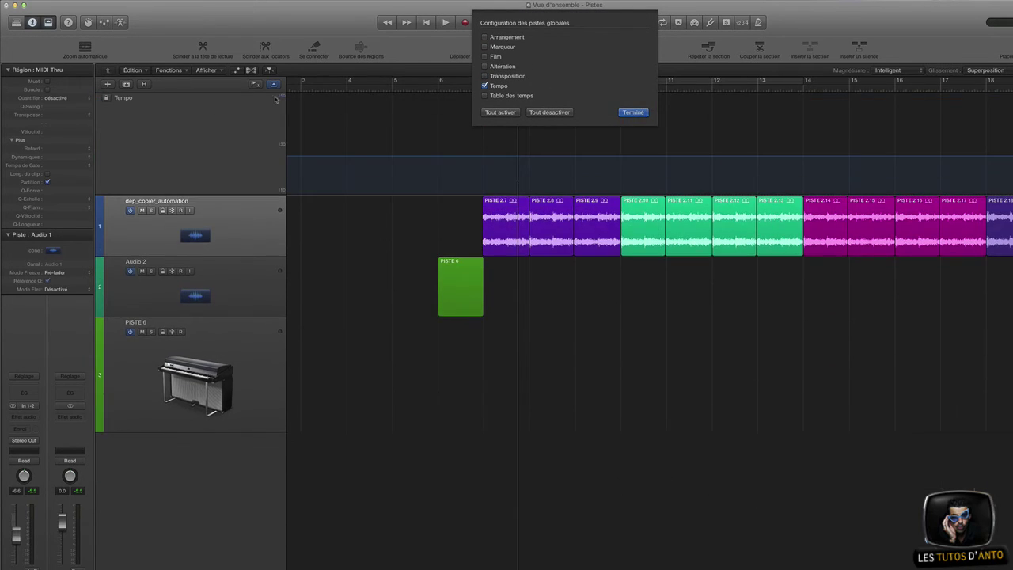
{"action": "left_click", "coordinate": [636, 113]}
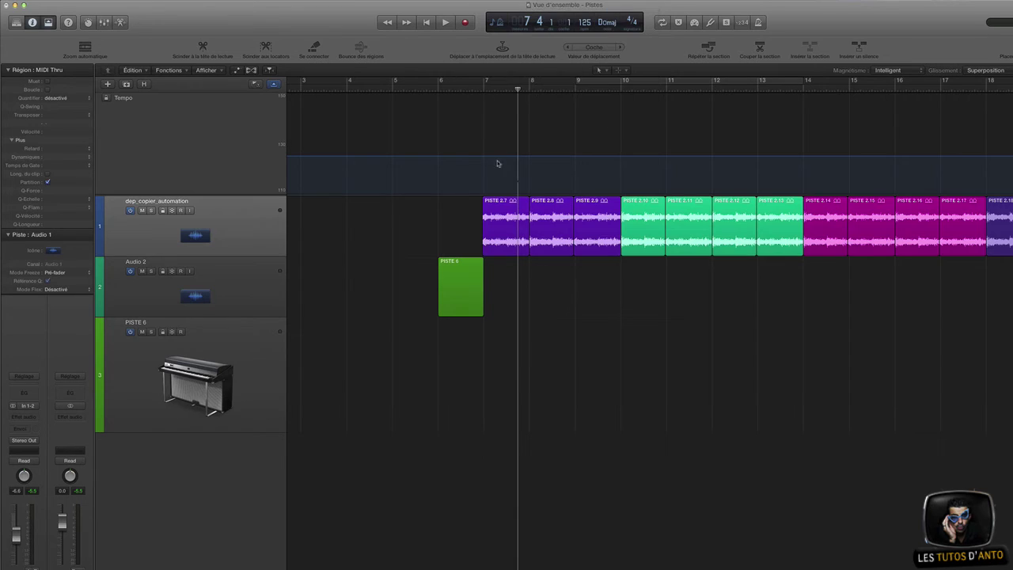
{"action": "left_click_drag", "start_coordinate": [583, 155], "coordinate": [582, 137]}
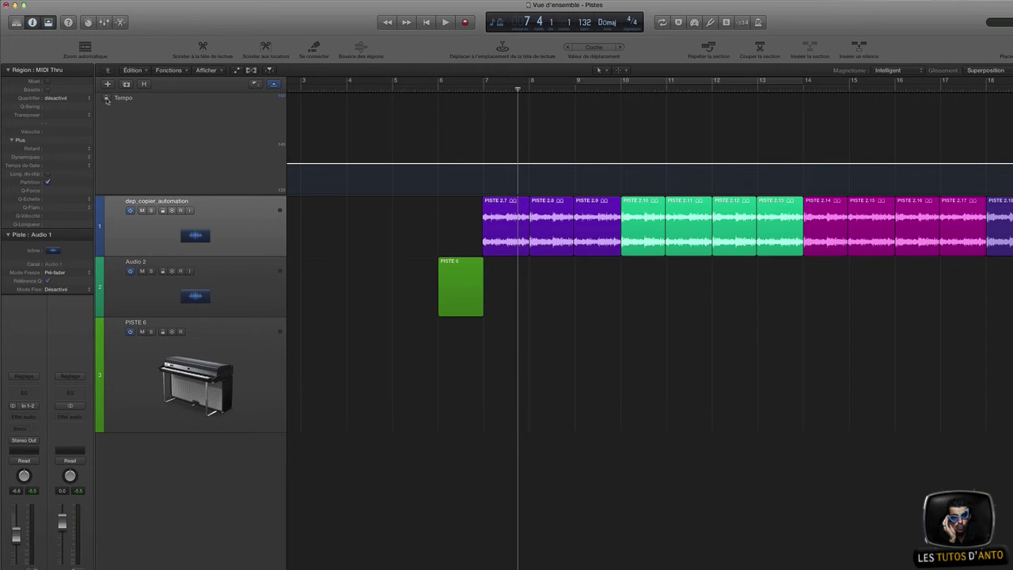
Lock the Tempo track and try to edit its tempo line
{"action": "left_click", "coordinate": [107, 99]}
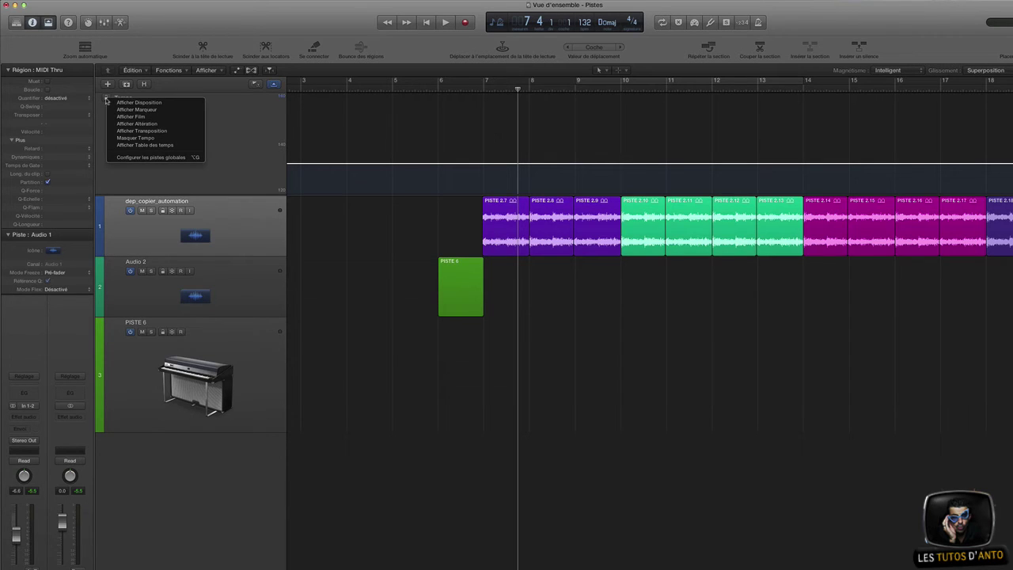
{"action": "left_click", "coordinate": [106, 99]}
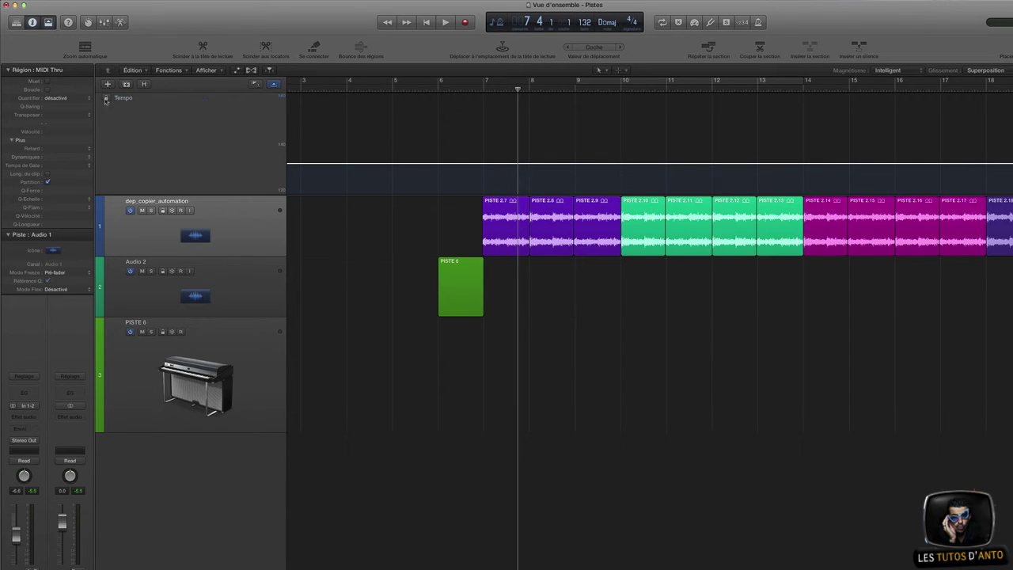
{"action": "left_click", "coordinate": [106, 98]}
{"action": "left_click", "coordinate": [597, 162]}
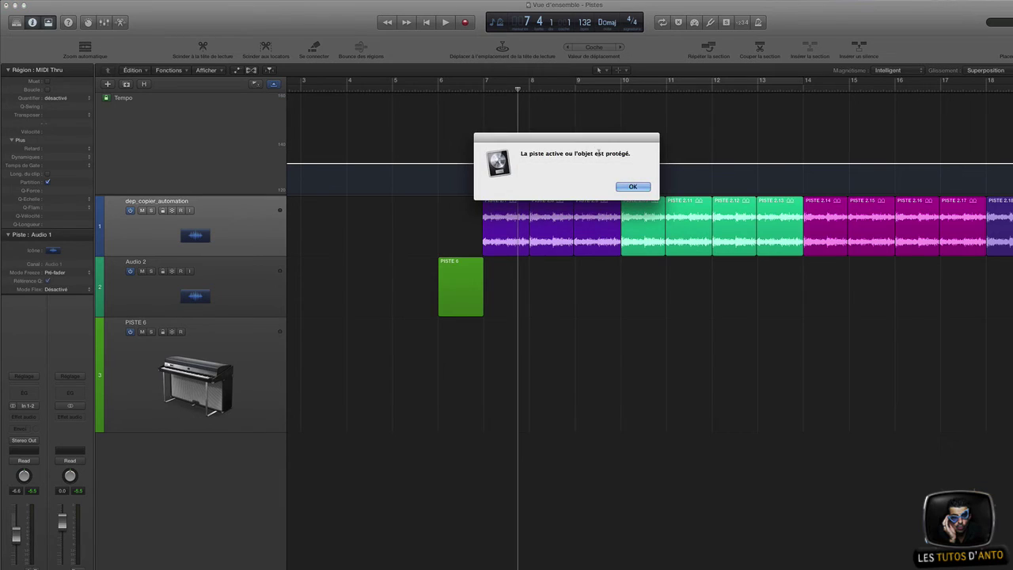
{"action": "left_click", "coordinate": [636, 186]}
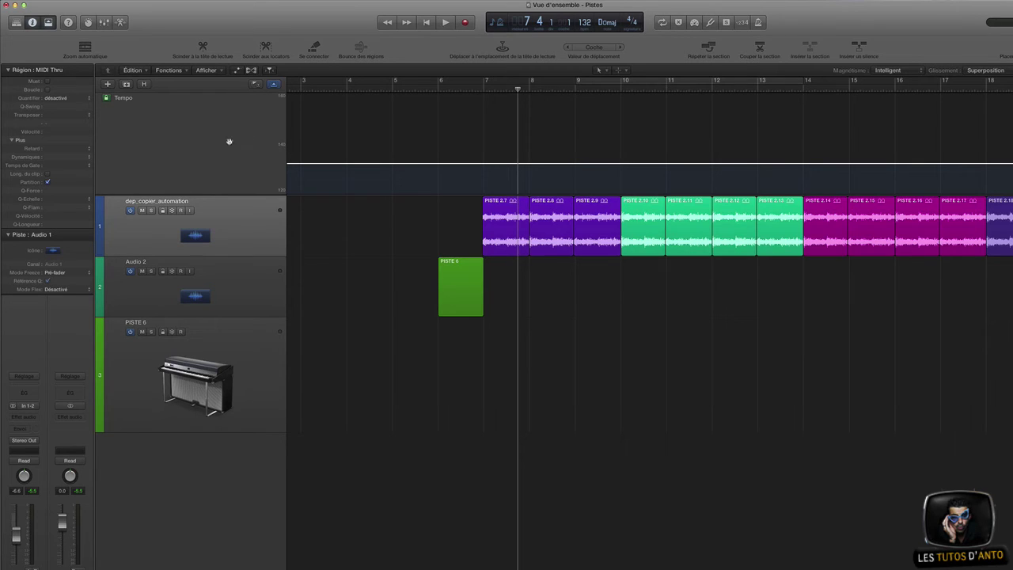
Open the global tracks configuration and disable the Tempo track
{"action": "right_click", "coordinate": [180, 127]}
{"action": "left_click", "coordinate": [134, 117]}
{"action": "left_click", "coordinate": [106, 99]}
{"action": "right_click", "coordinate": [200, 140]}
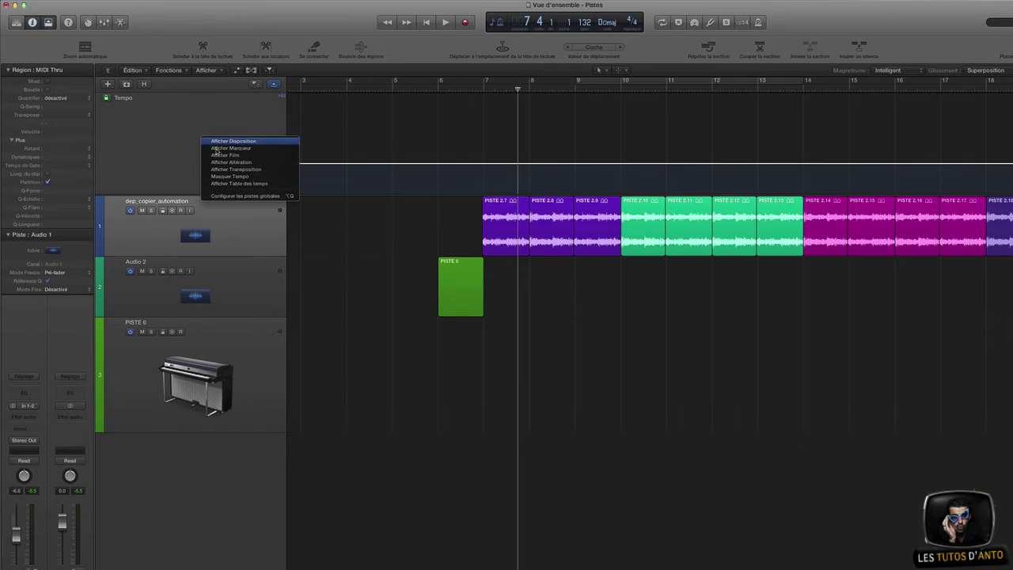
{"action": "left_click", "coordinate": [290, 196]}
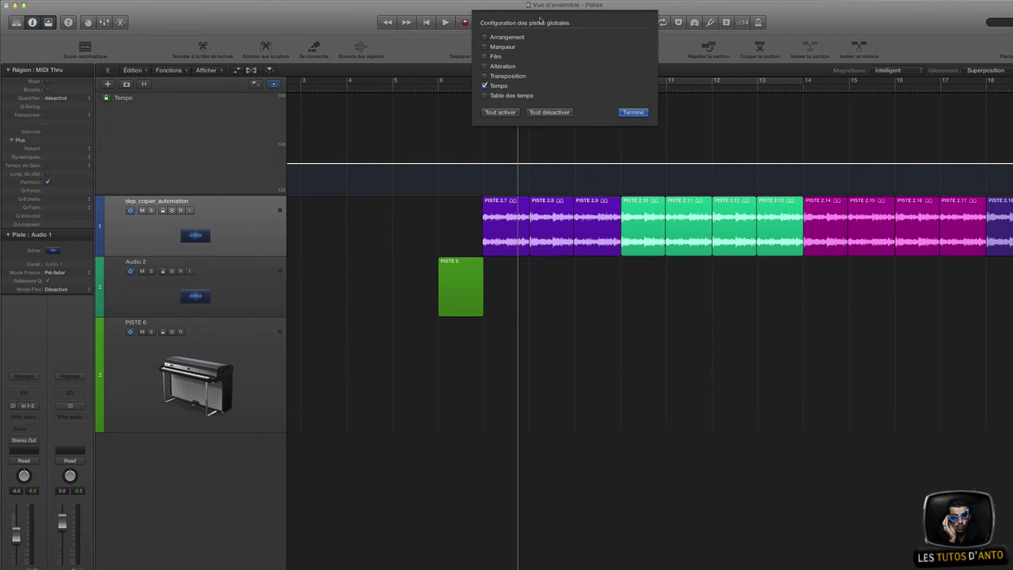
{"action": "left_click", "coordinate": [485, 85]}
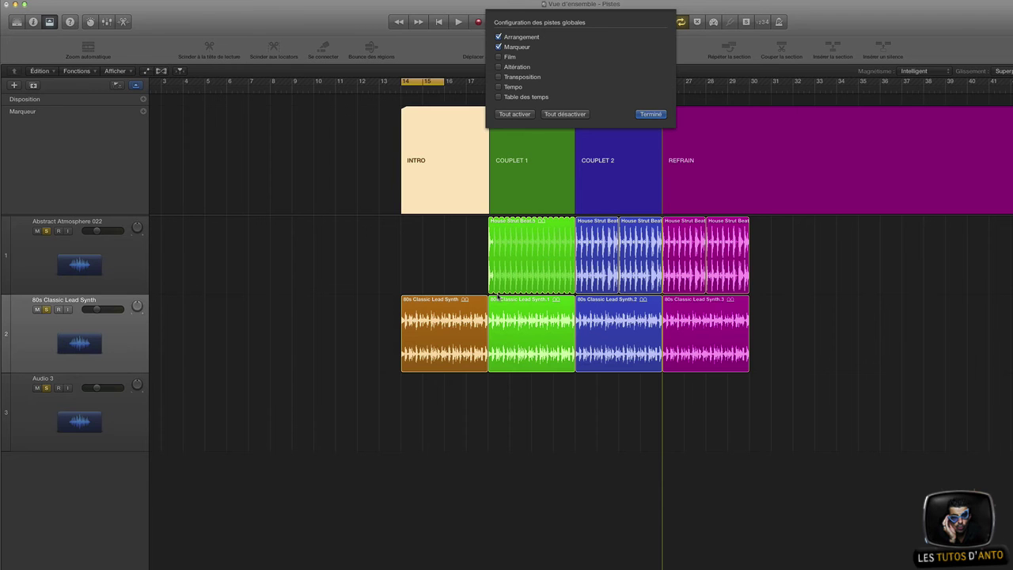
Keep the Arrangement and Marqueur global tracks displayed, and move the Disposition track below Marqueur
{"action": "left_click", "coordinate": [499, 37]}
{"action": "left_click", "coordinate": [498, 38]}
{"action": "left_click", "coordinate": [650, 114]}
{"action": "left_click", "coordinate": [49, 104]}
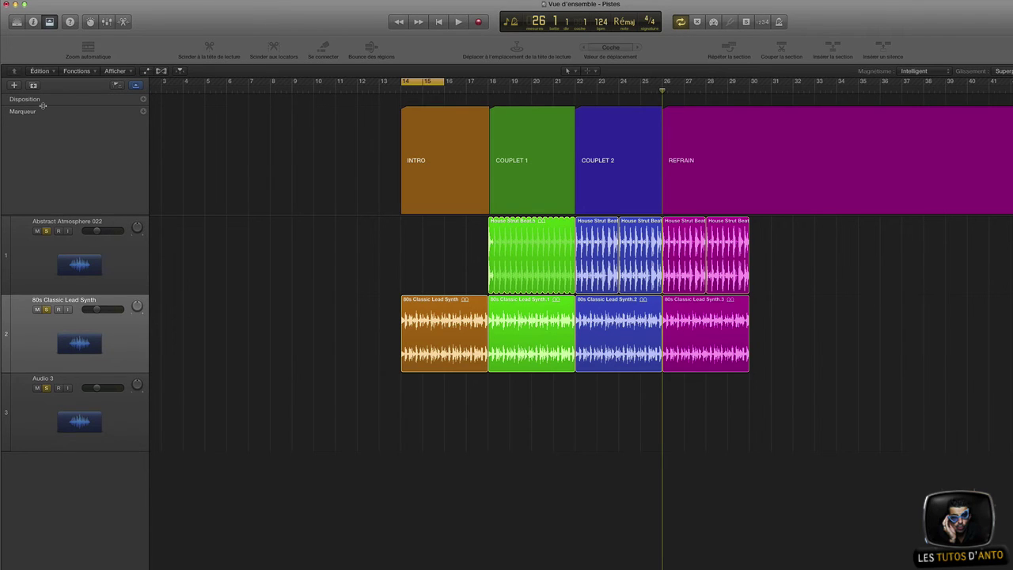
{"action": "mouse_move", "coordinate": [44, 105]}
{"action": "left_mouse_down"}
{"action": "mouse_move", "coordinate": [54, 204]}
{"action": "mouse_move", "coordinate": [54, 110]}
{"action": "left_mouse_up"}
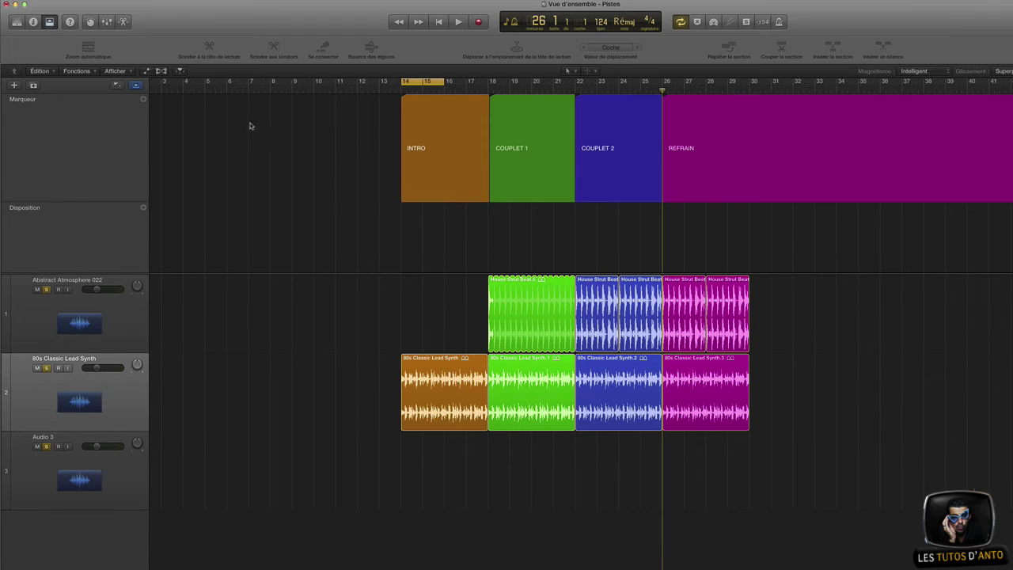
Select the INTRO marker on its own, turn off cycle mode, and select all markers
{"action": "mouse_move", "coordinate": [412, 148]}
{"action": "left_mouse_down"}
{"action": "mouse_move", "coordinate": [696, 151]}
{"action": "mouse_move", "coordinate": [411, 150]}
{"action": "left_mouse_up"}
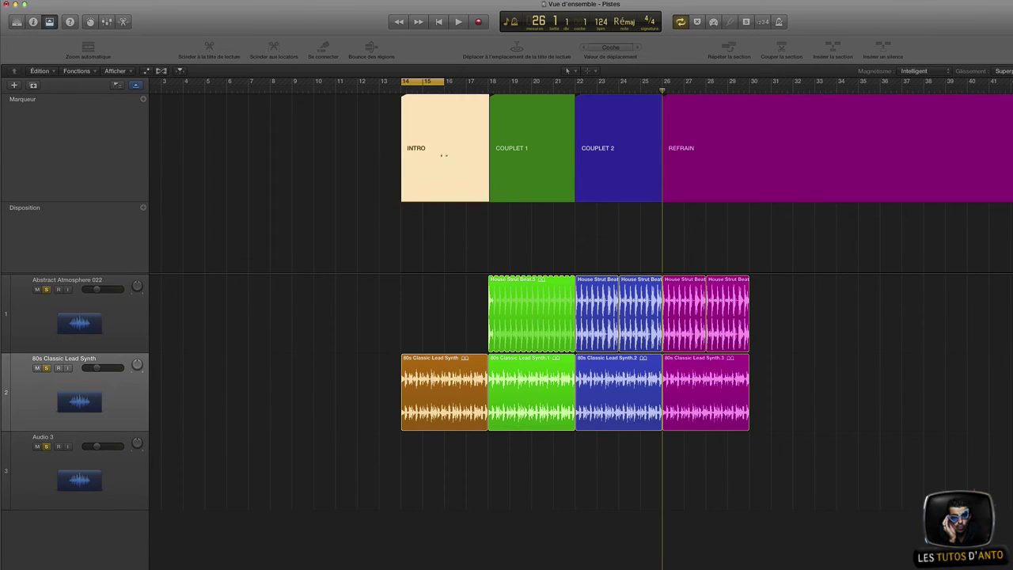
{"action": "left_click", "coordinate": [330, 145]}
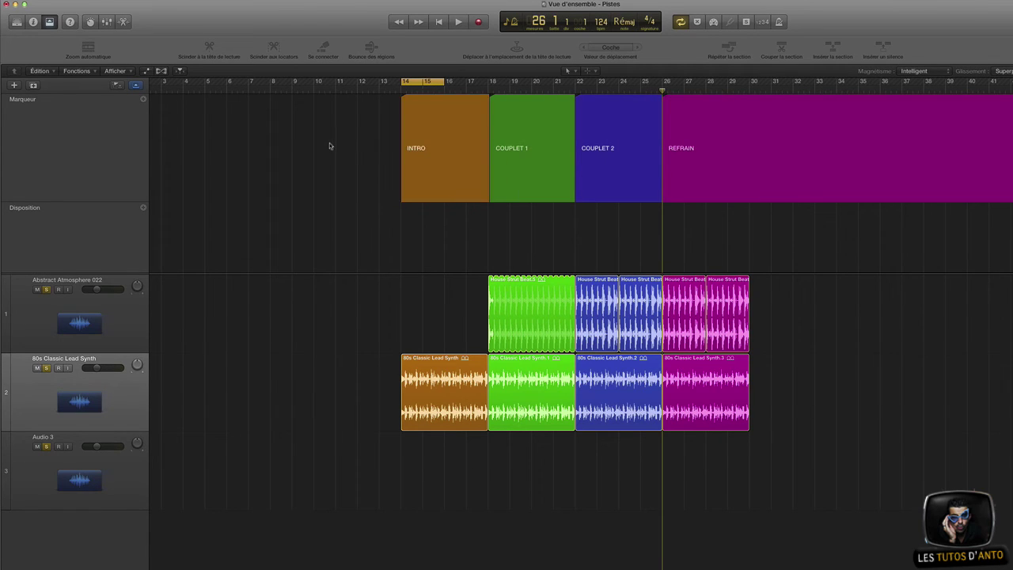
{"action": "left_click", "coordinate": [88, 131]}
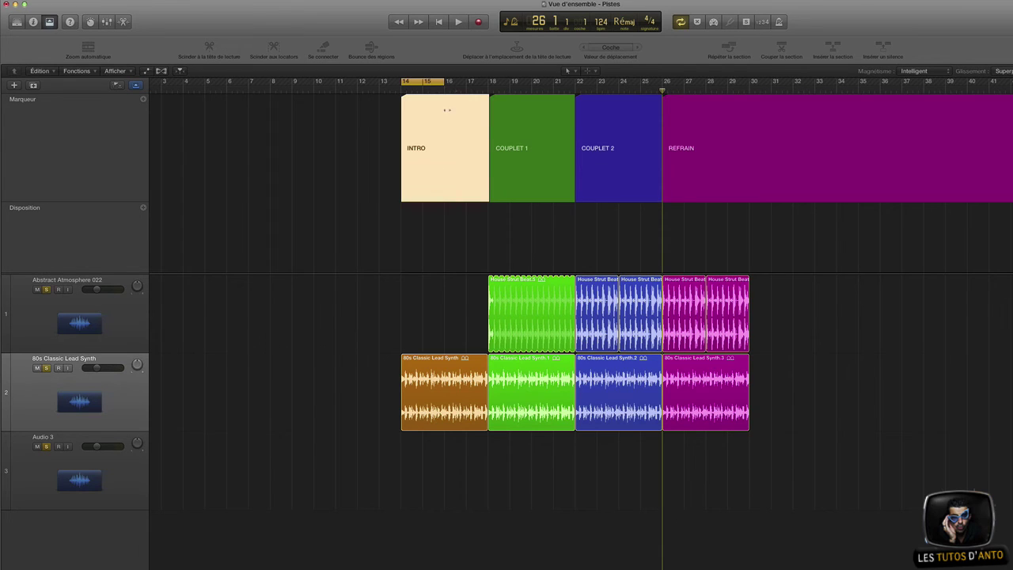
{"action": "key", "text": "c"}
{"action": "left_click", "coordinate": [100, 127]}
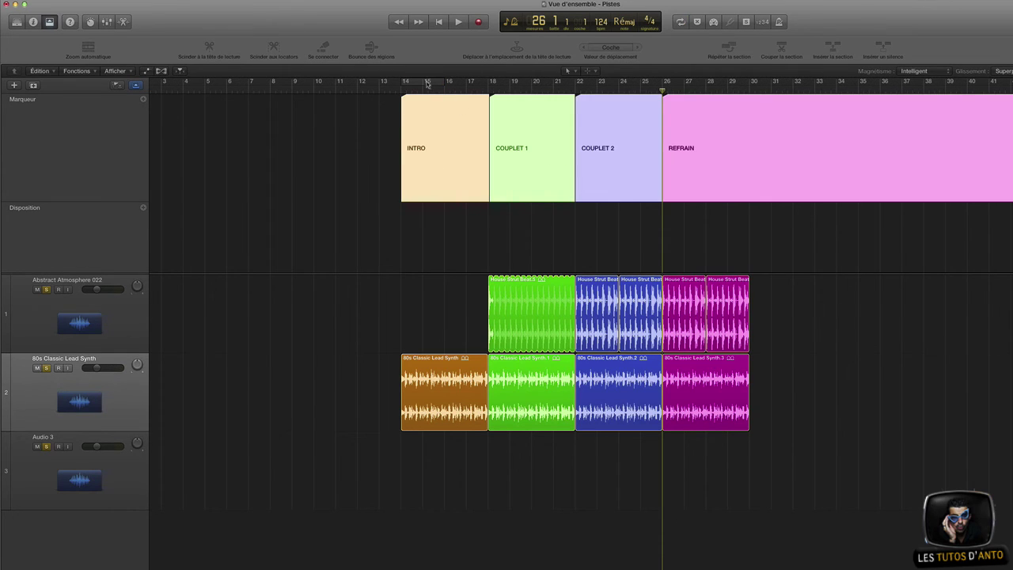
Set the cycle area over INTRO (bars 14 to 18), then over COUPLET 2 (bars 22 to 26), turning cycle mode off after each
{"action": "left_click_drag", "start_coordinate": [427, 83], "coordinate": [488, 84]}
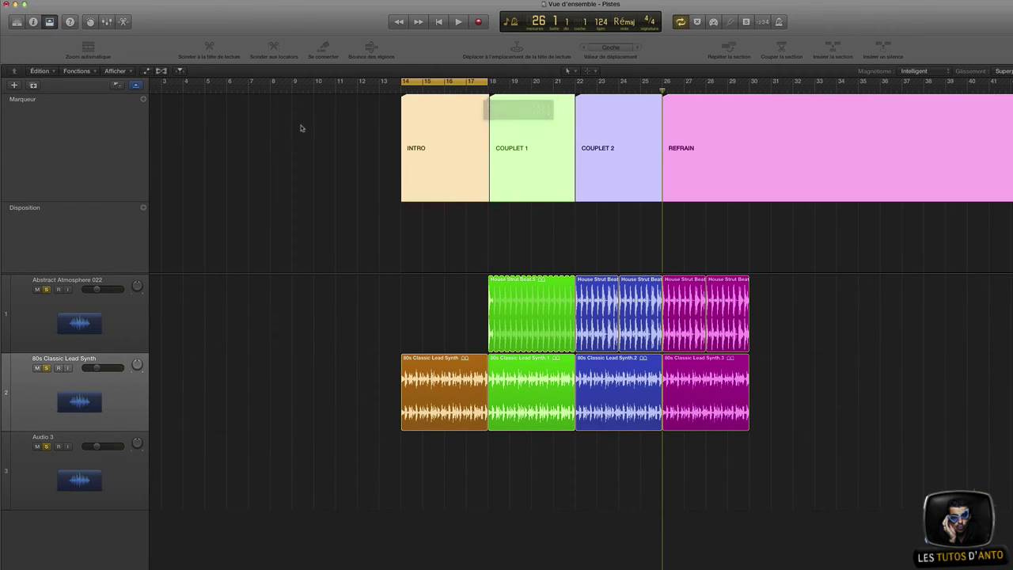
{"action": "left_click", "coordinate": [87, 128]}
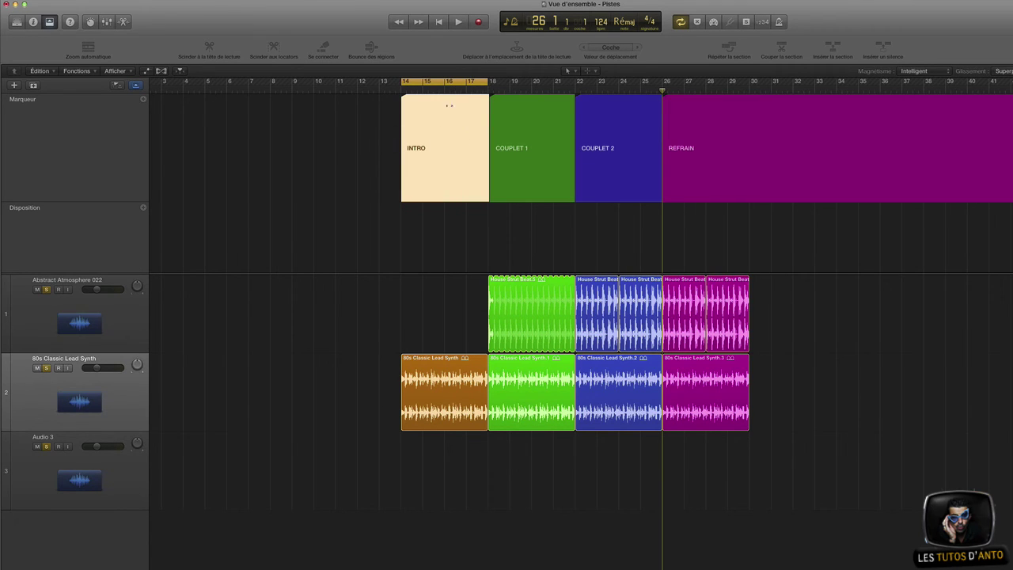
{"action": "left_click", "coordinate": [467, 83]}
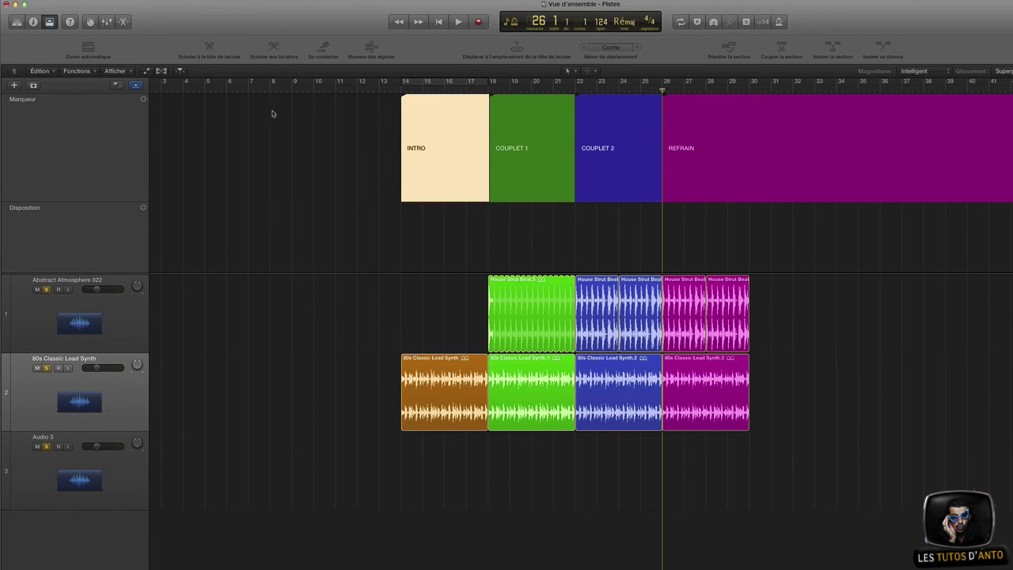
{"action": "left_click_drag", "start_coordinate": [578, 83], "coordinate": [661, 83]}
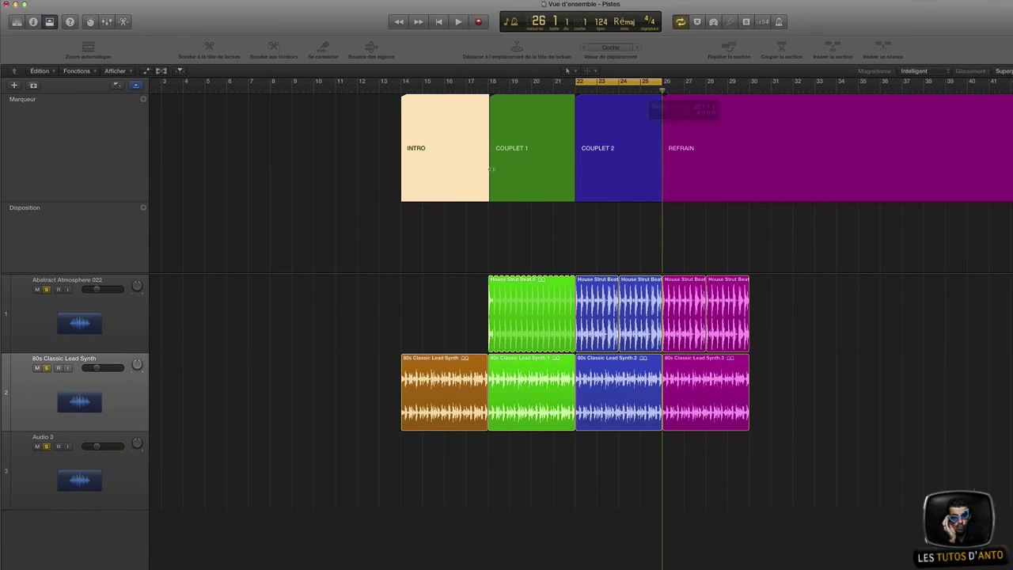
{"action": "left_click", "coordinate": [580, 160]}
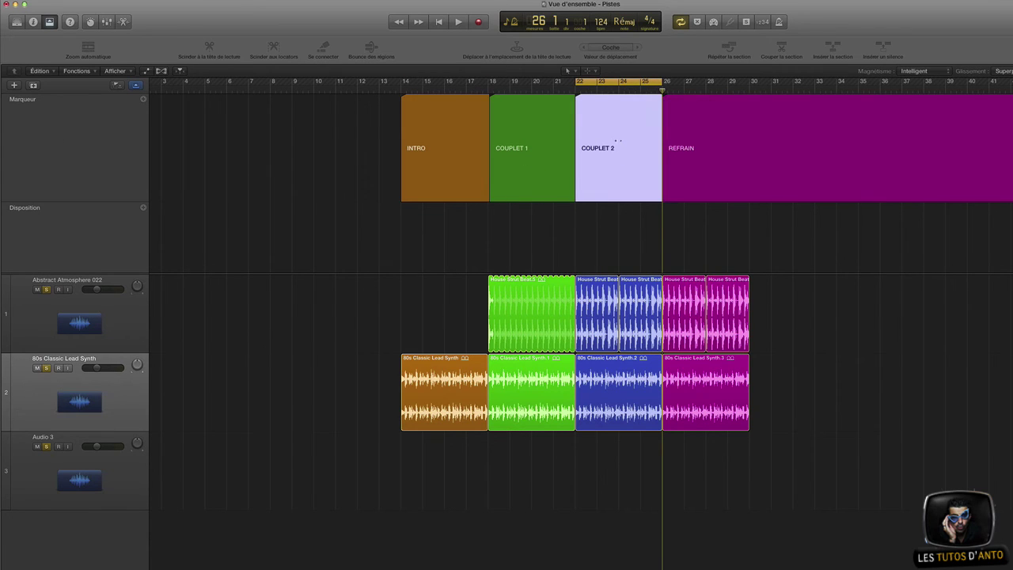
{"action": "left_click", "coordinate": [605, 83]}
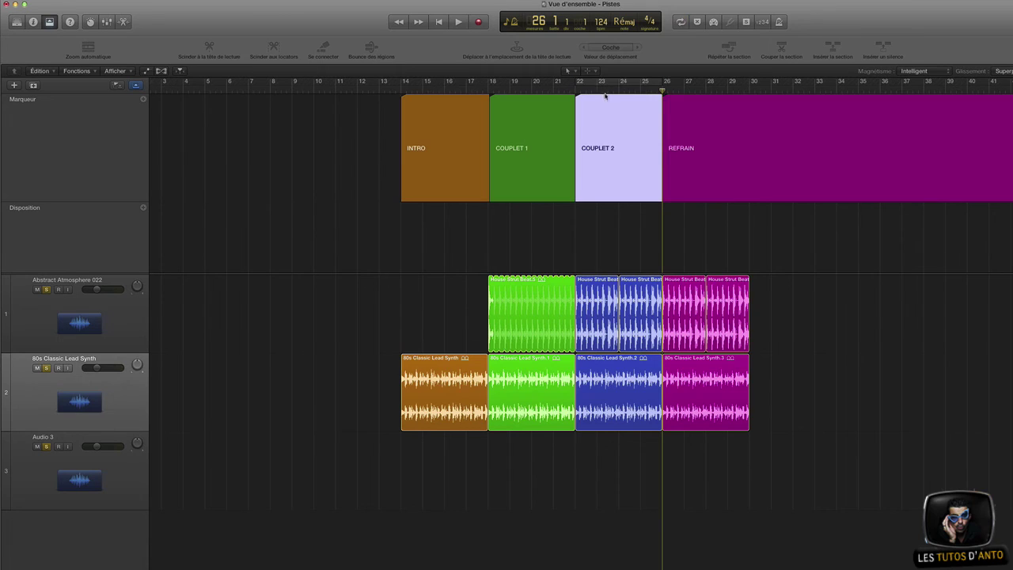
Select all four markers, INTRO through REFRAIN, and transfer them to the Disposition track as arrangement sections
{"action": "left_click", "coordinate": [68, 134]}
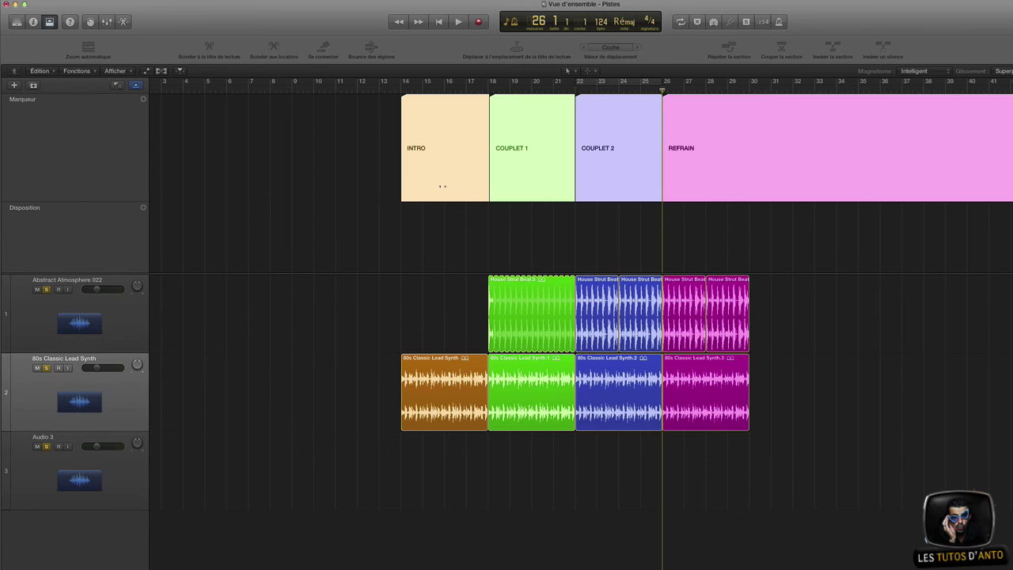
{"action": "left_click_drag", "start_coordinate": [442, 186], "coordinate": [442, 207]}
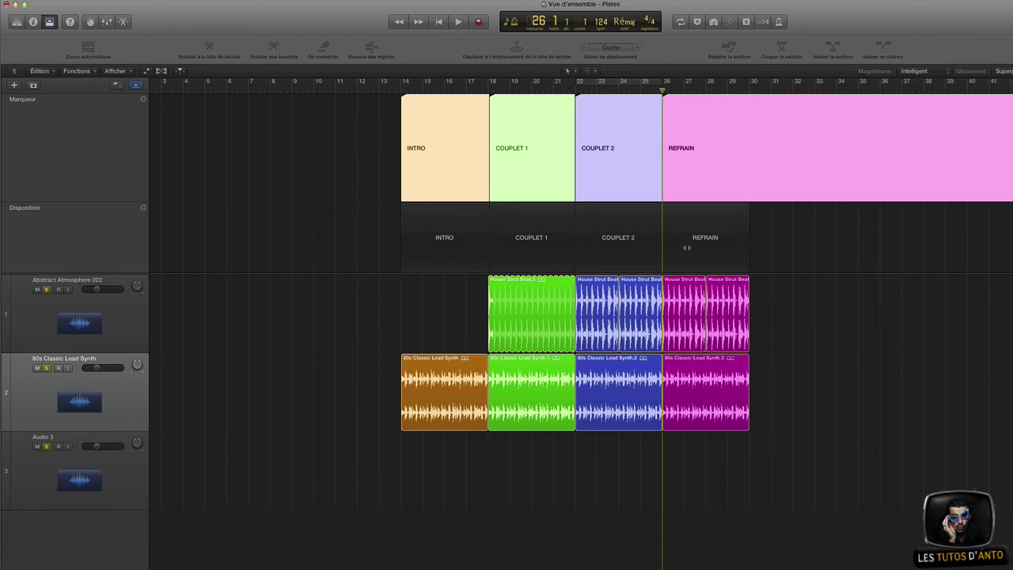
{"action": "left_click", "coordinate": [78, 227]}
Hide the Marqueur track in the global tracks configuration, keeping only Arrangement displayed
{"action": "left_click", "coordinate": [69, 120]}
{"action": "right_click", "coordinate": [71, 120]}
{"action": "left_click", "coordinate": [126, 182]}
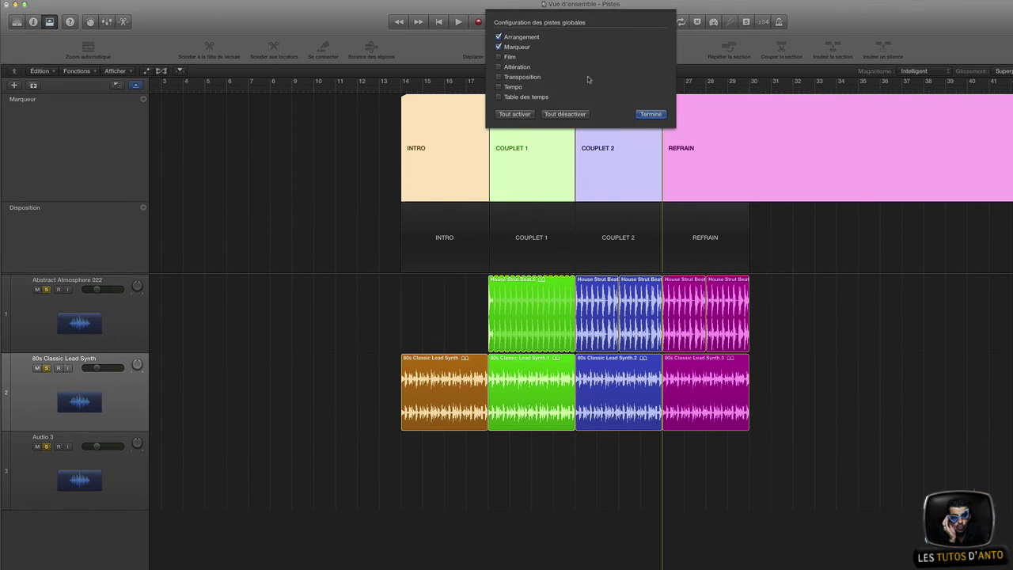
{"action": "left_click", "coordinate": [498, 47]}
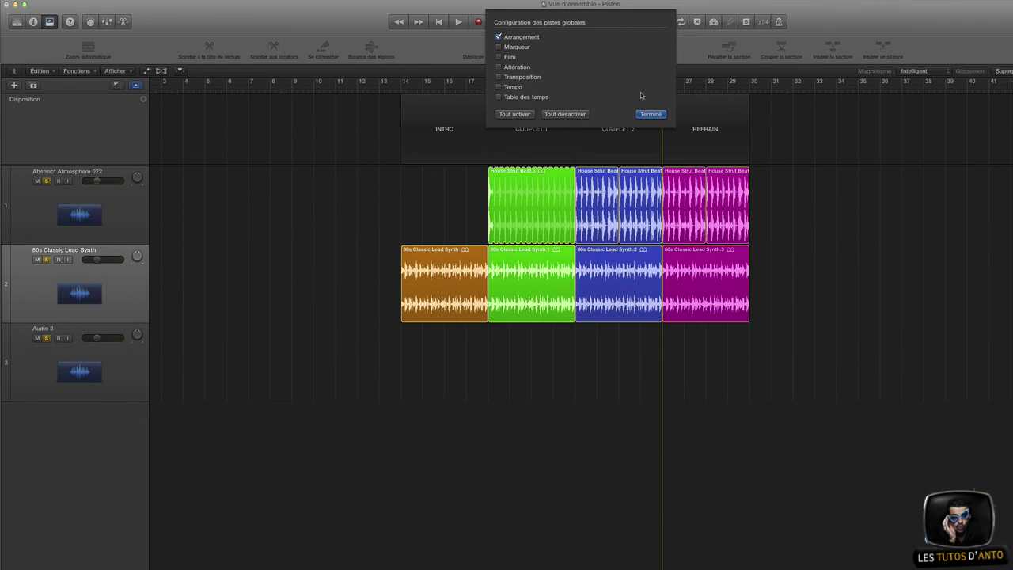
{"action": "left_click", "coordinate": [651, 106]}
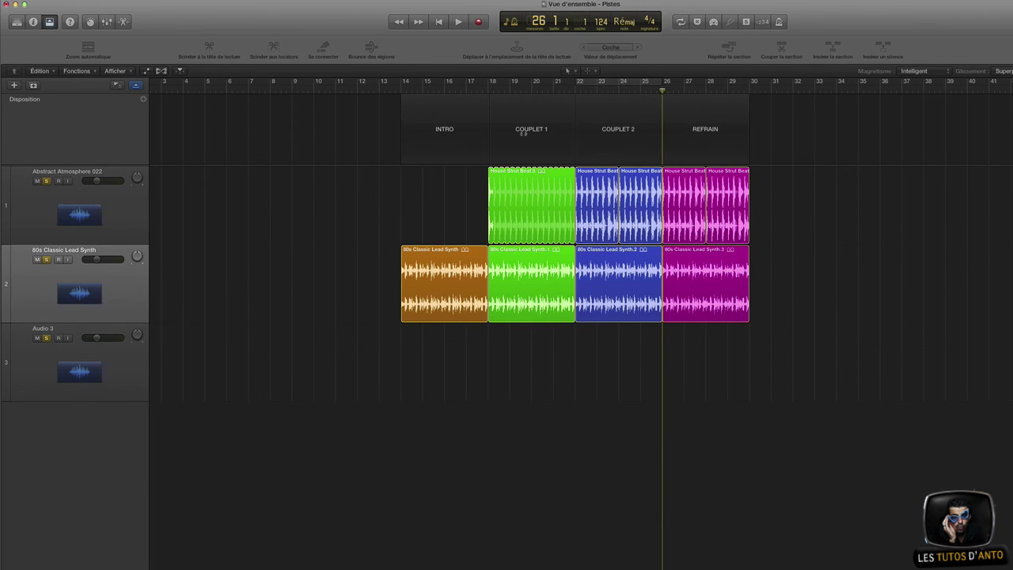
Select the COUPLET 1, INTRO and COUPLET 2 sections one after another on the Disposition track
{"action": "left_click", "coordinate": [522, 133]}
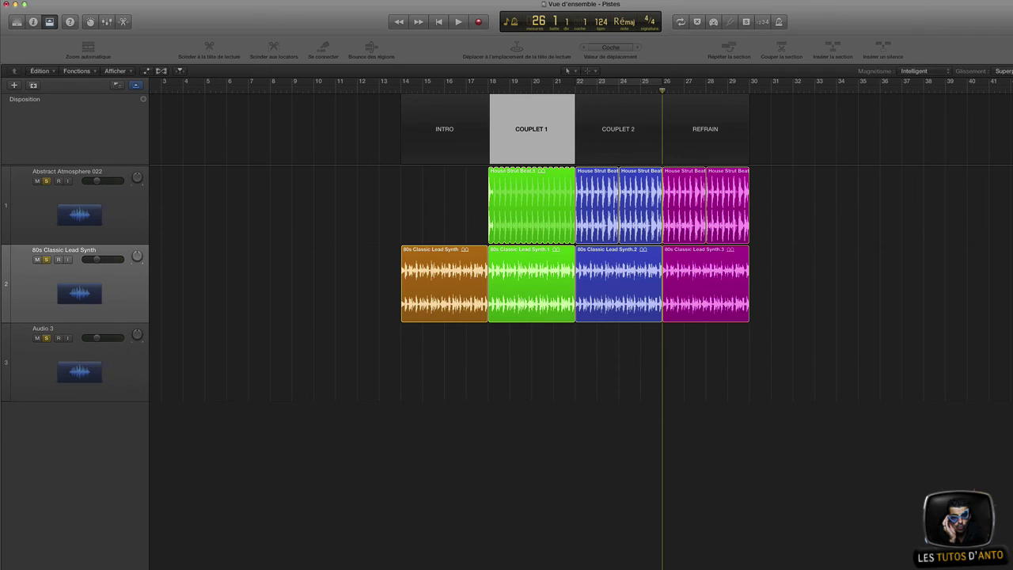
{"action": "left_click", "coordinate": [451, 117]}
{"action": "left_click", "coordinate": [604, 118]}
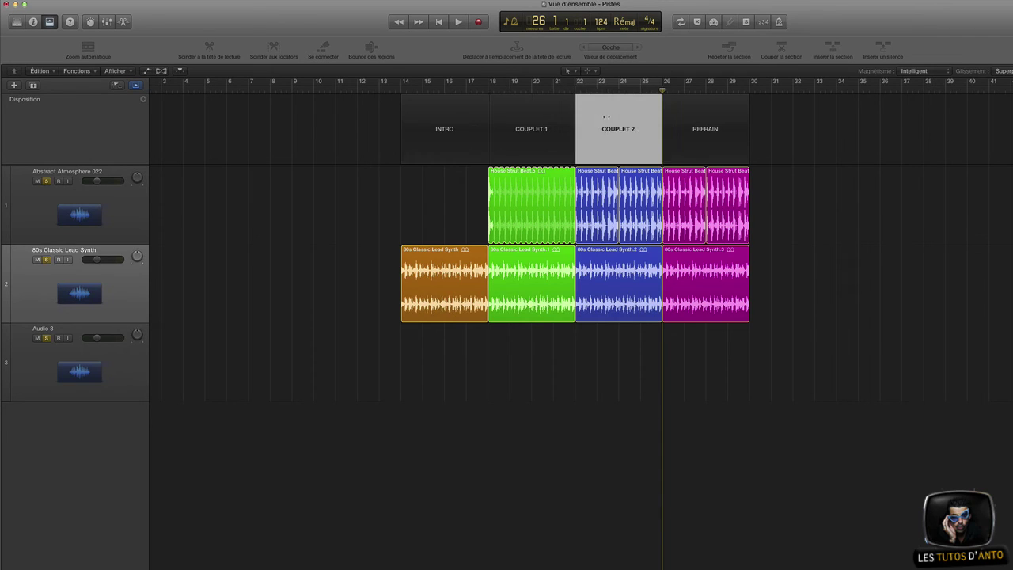
Colour the arrangement sections: INTRO and COUPLET 1 green, COUPLET 2 blue-violet and REFRAIN magenta, and close the colour palette
{"action": "left_click", "coordinate": [448, 109]}
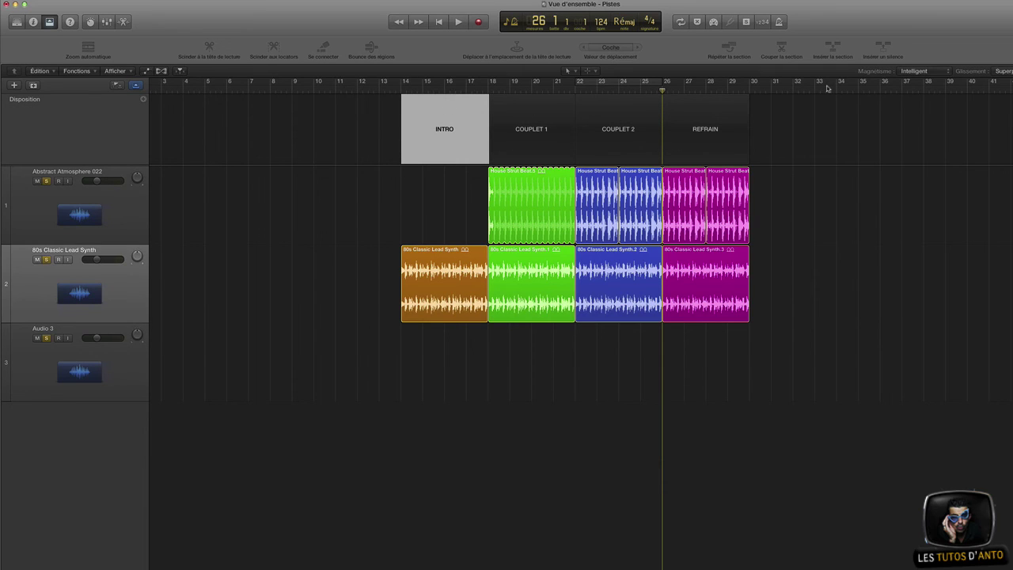
{"action": "key", "text": "alt+c"}
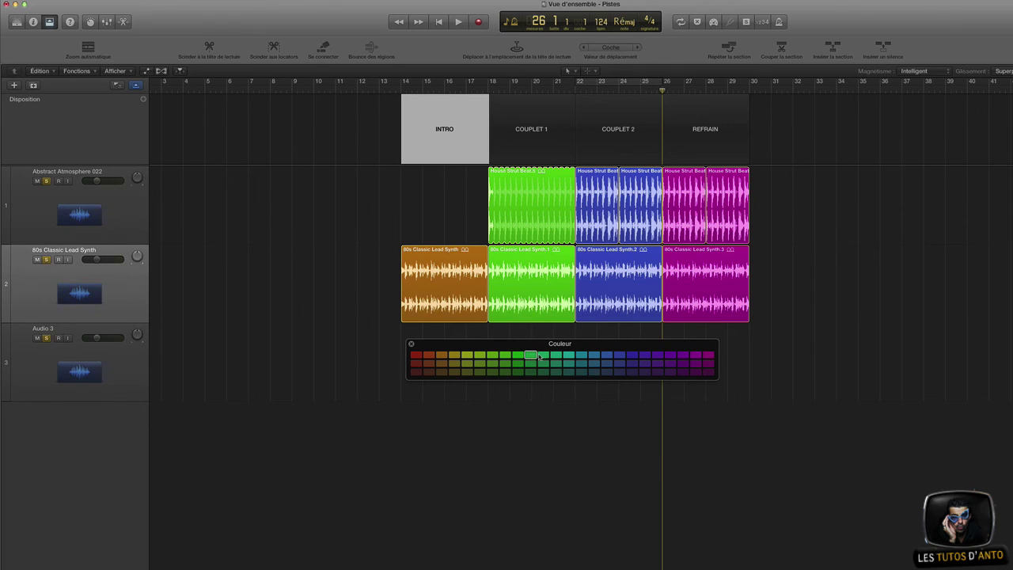
{"action": "left_click", "coordinate": [536, 104]}
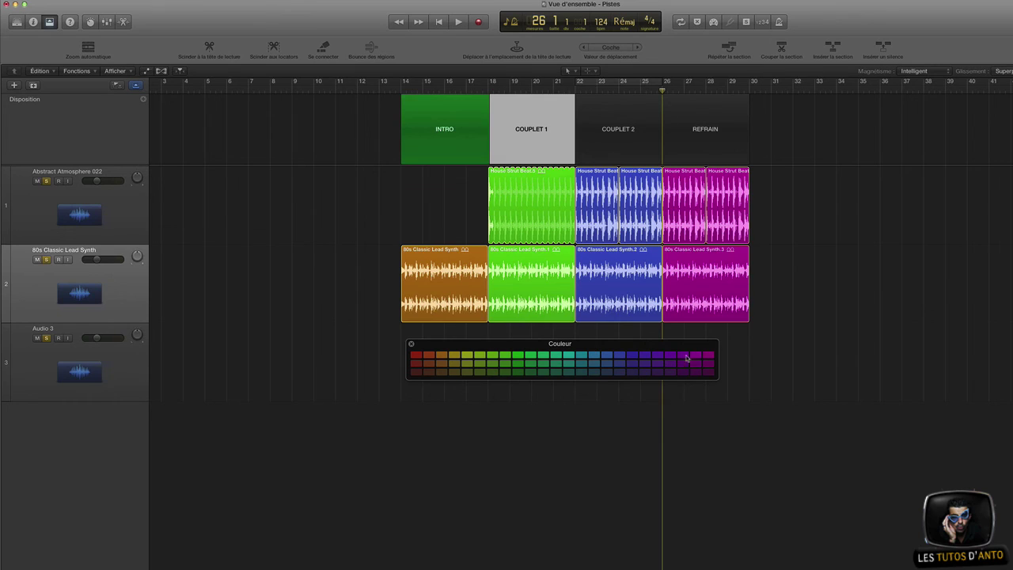
{"action": "left_click", "coordinate": [519, 357]}
{"action": "left_click", "coordinate": [617, 106]}
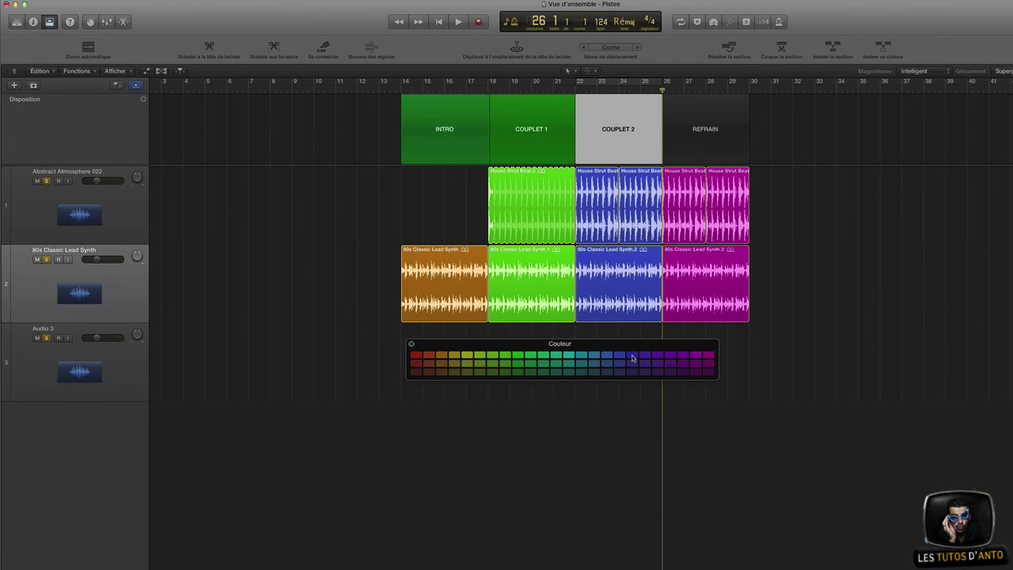
{"action": "left_click", "coordinate": [697, 106]}
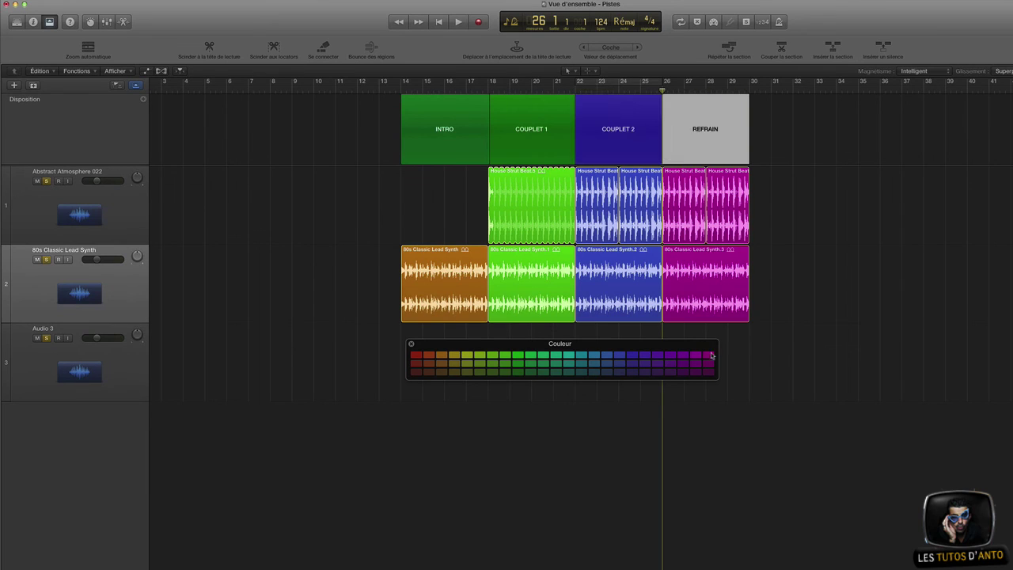
{"action": "left_click", "coordinate": [411, 343]}
{"action": "left_click", "coordinate": [369, 135]}
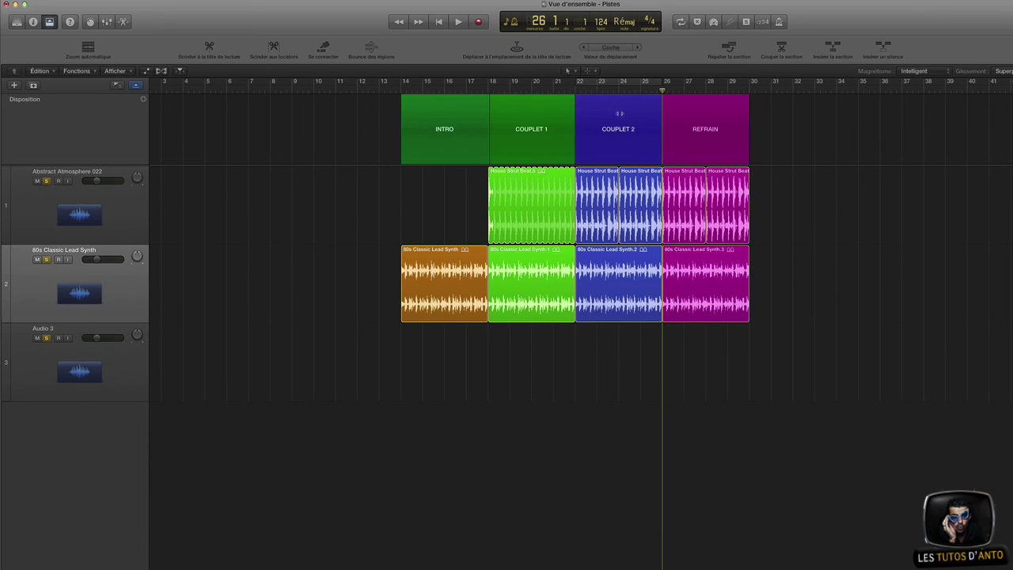
Try reordering the sections by moving COUPLET 2 and REFRAIN ahead of COUPLET 1, and return COUPLET 1 to directly after INTRO
{"action": "mouse_move", "coordinate": [614, 111]}
{"action": "left_mouse_down"}
{"action": "mouse_move", "coordinate": [624, 112]}
{"action": "mouse_move", "coordinate": [495, 115]}
{"action": "mouse_move", "coordinate": [483, 139]}
{"action": "left_mouse_up"}
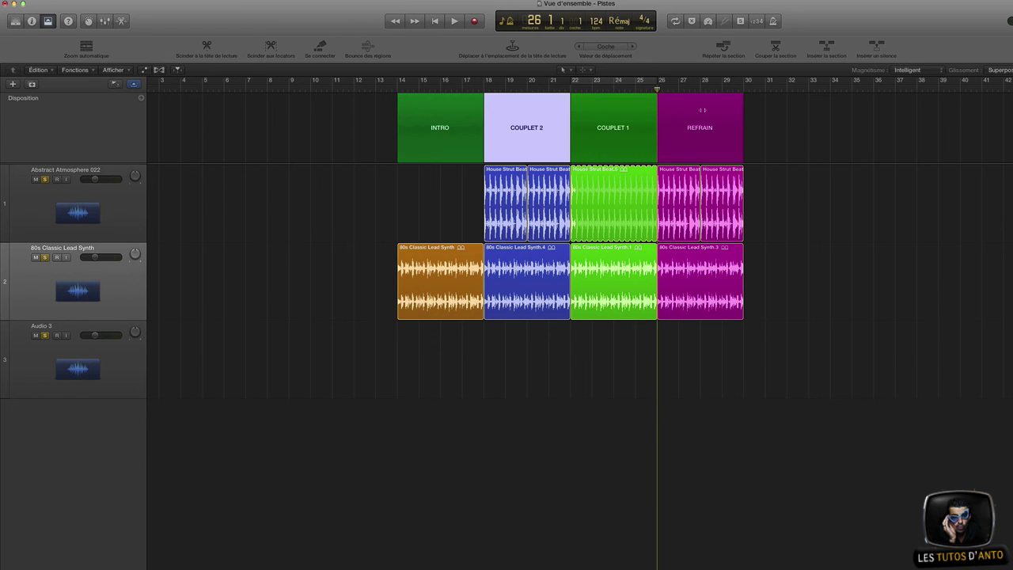
{"action": "mouse_move", "coordinate": [702, 110]}
{"action": "left_mouse_down"}
{"action": "mouse_move", "coordinate": [732, 115]}
{"action": "mouse_move", "coordinate": [570, 133]}
{"action": "left_mouse_up"}
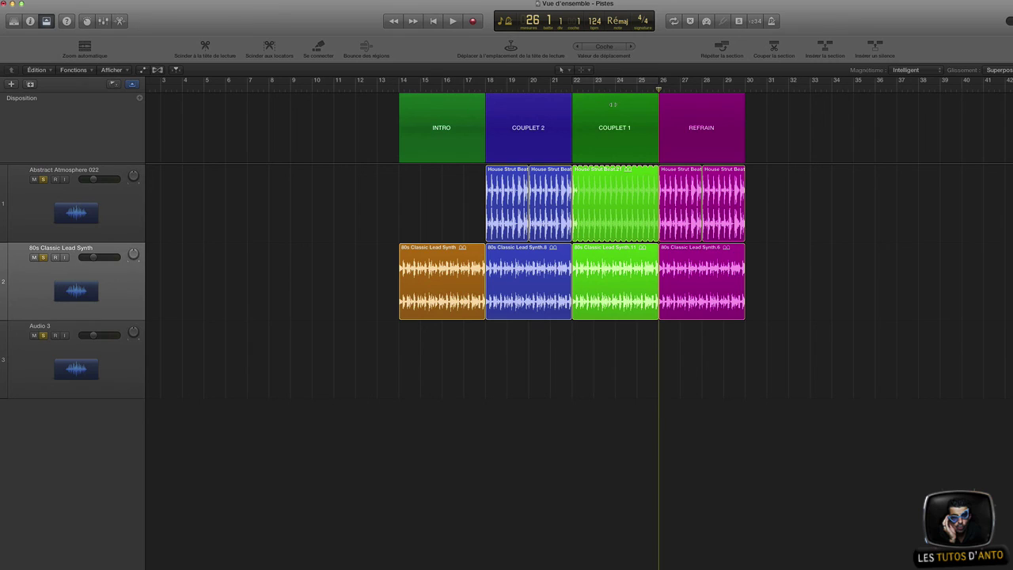
{"action": "left_click_drag", "start_coordinate": [613, 105], "coordinate": [485, 107]}
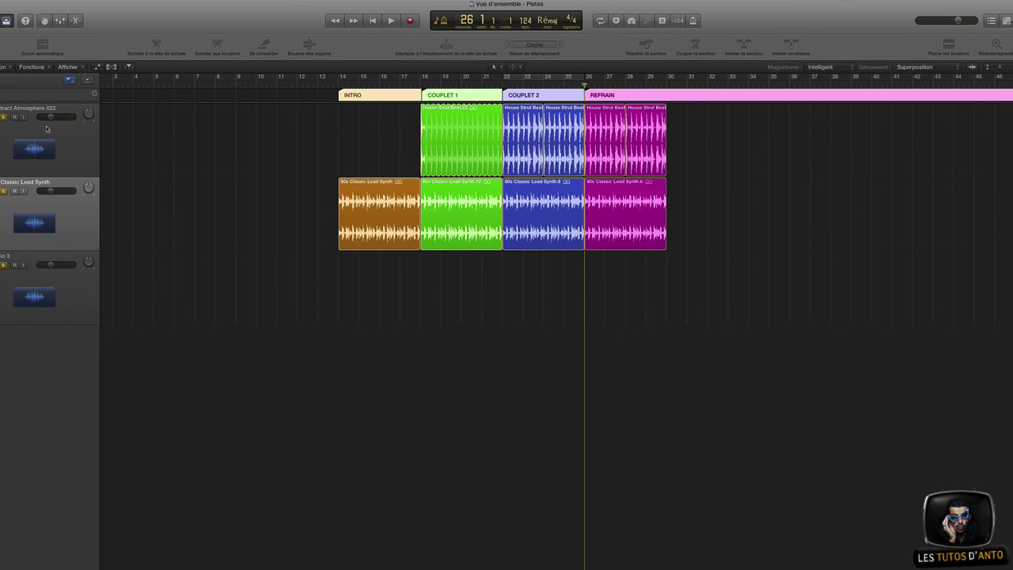
Enable the Transposition track alongside Arrangement in the global tracks configuration
{"action": "left_click", "coordinate": [65, 209]}
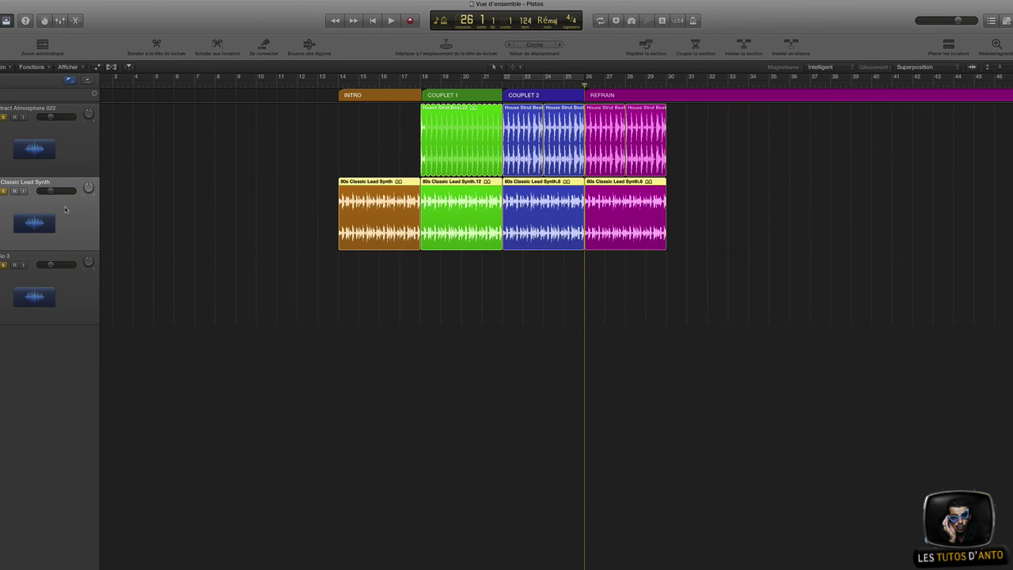
{"action": "left_click", "coordinate": [42, 94]}
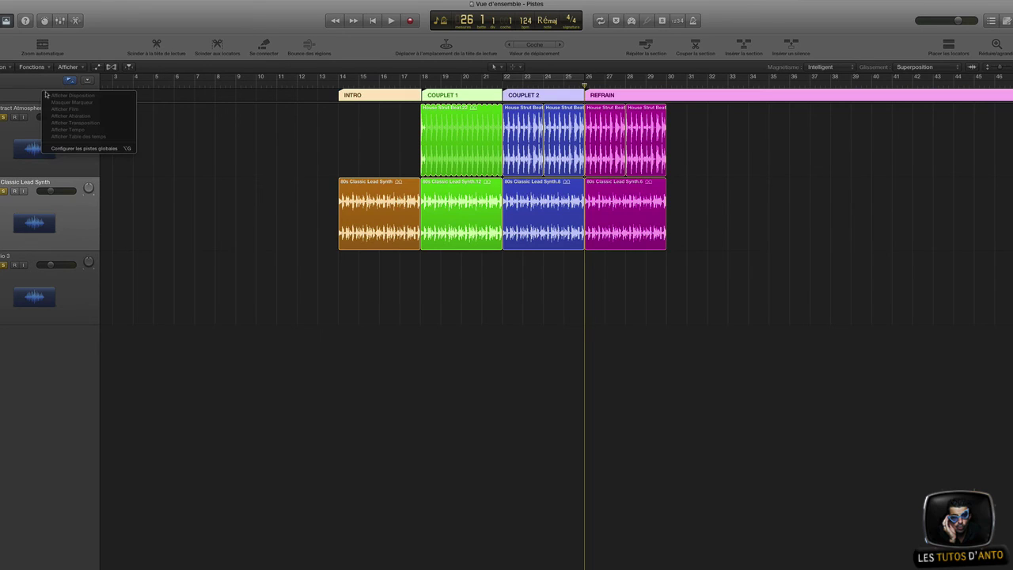
{"action": "left_click", "coordinate": [87, 149]}
{"action": "key", "text": "alt+g"}
{"action": "left_click", "coordinate": [429, 72]}
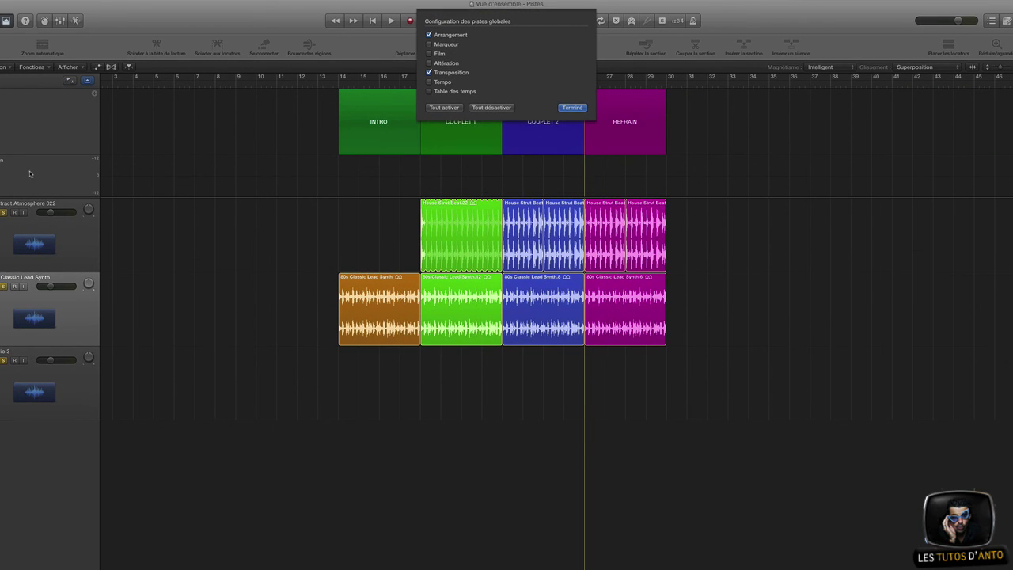
{"action": "left_click", "coordinate": [573, 107]}
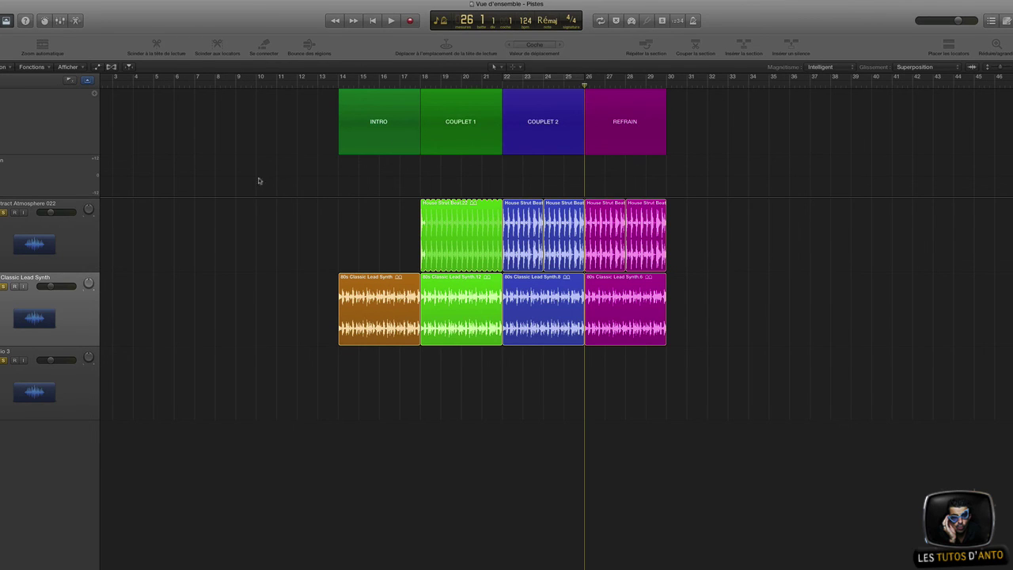
Replace the full global tracks with the Marqueur track alone, hiding and showing it several times and leaving it displayed
{"action": "left_click", "coordinate": [79, 320]}
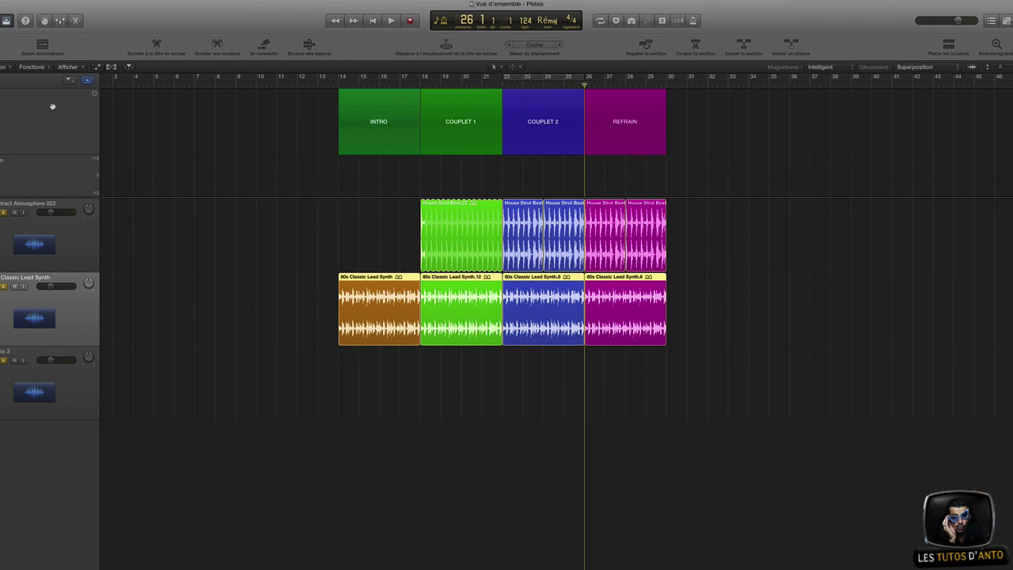
{"action": "left_click", "coordinate": [69, 81]}
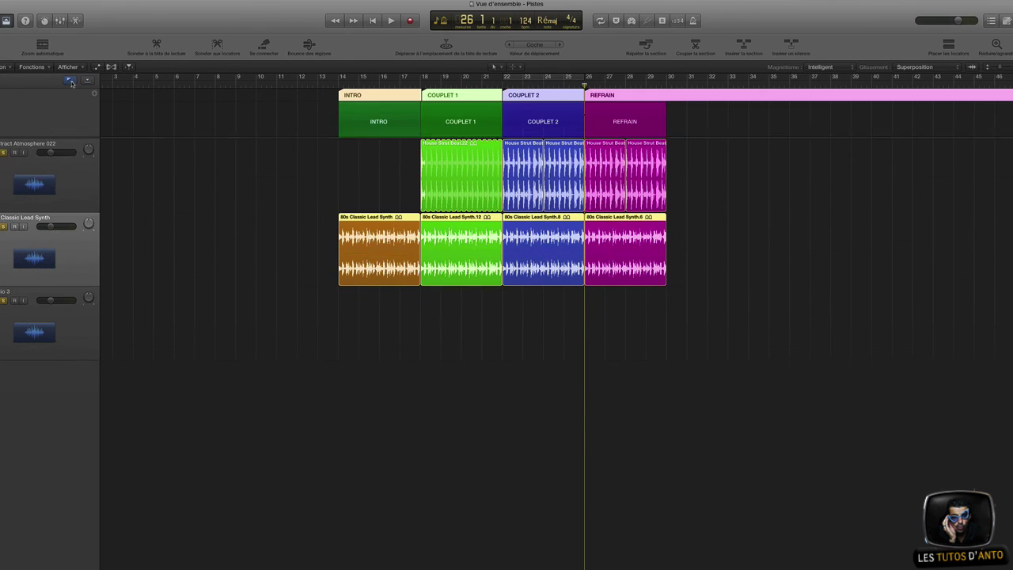
{"action": "left_click", "coordinate": [72, 81]}
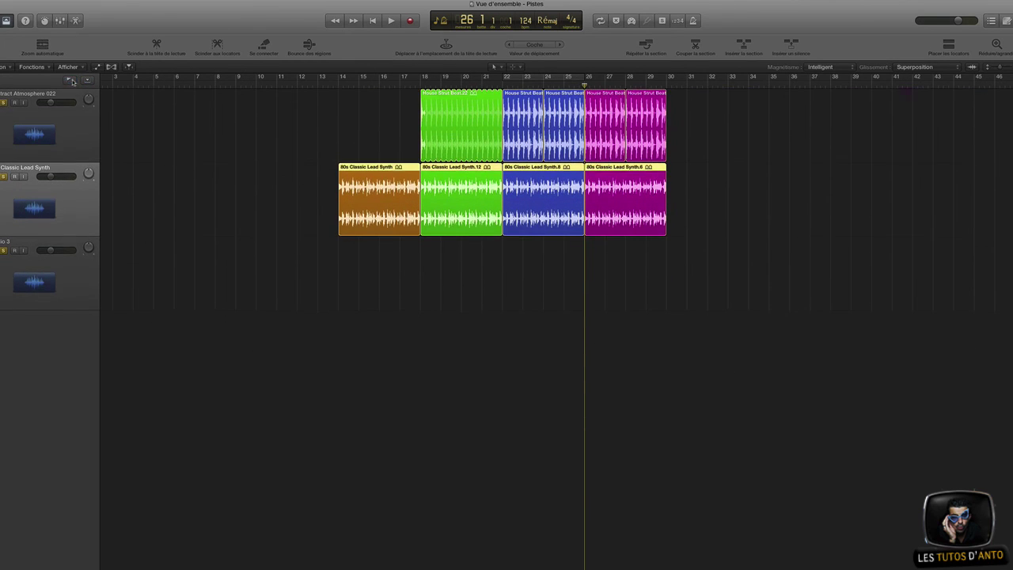
{"action": "left_click", "coordinate": [71, 81]}
{"action": "left_click", "coordinate": [70, 80]}
{"action": "left_click", "coordinate": [70, 81]}
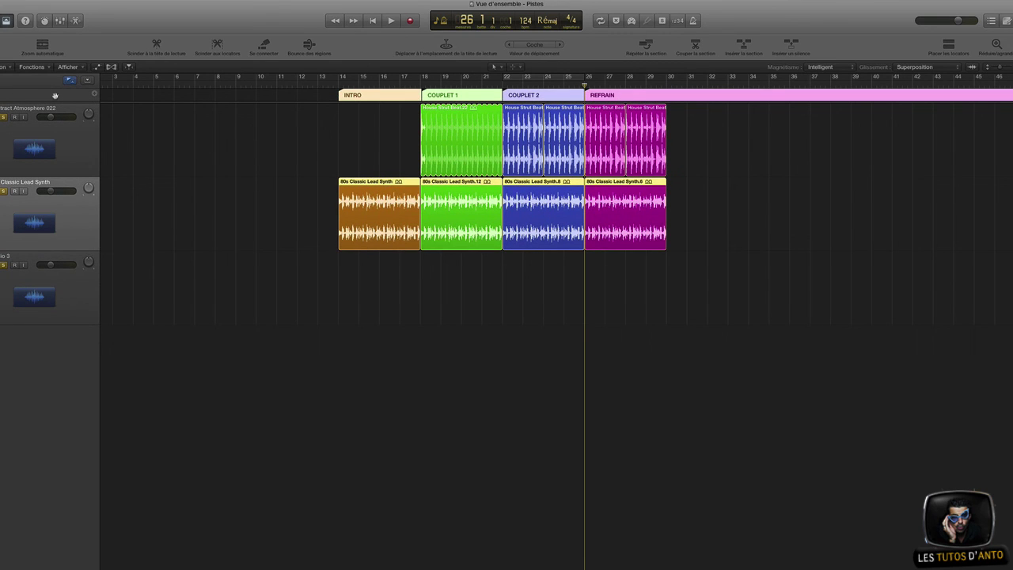
{"action": "left_click", "coordinate": [71, 80]}
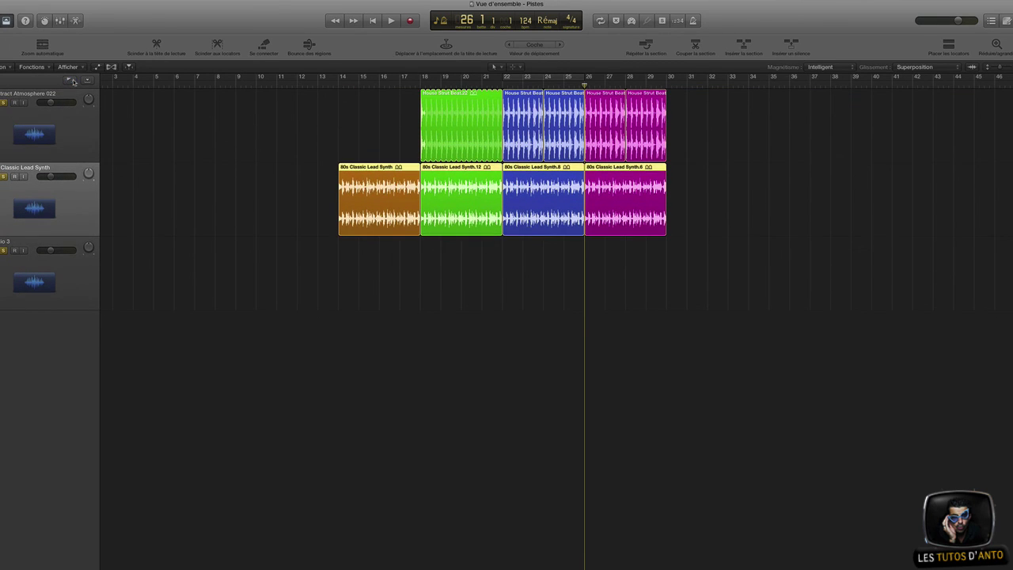
{"action": "left_click", "coordinate": [71, 81]}
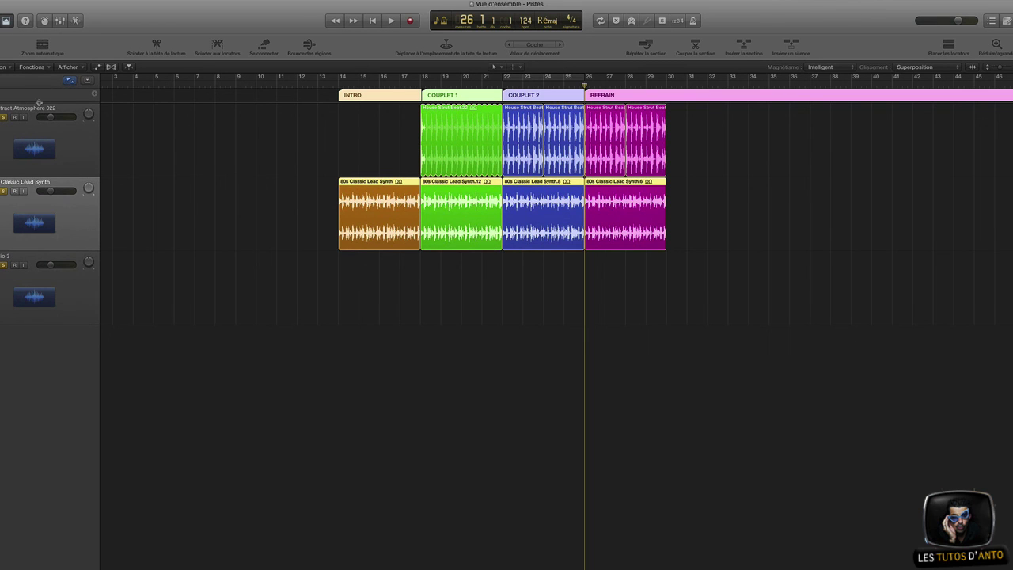
{"action": "mouse_move", "coordinate": [38, 103]}
{"action": "left_mouse_down"}
{"action": "mouse_move", "coordinate": [43, 168]}
{"action": "mouse_move", "coordinate": [48, 98]}
{"action": "left_mouse_up"}
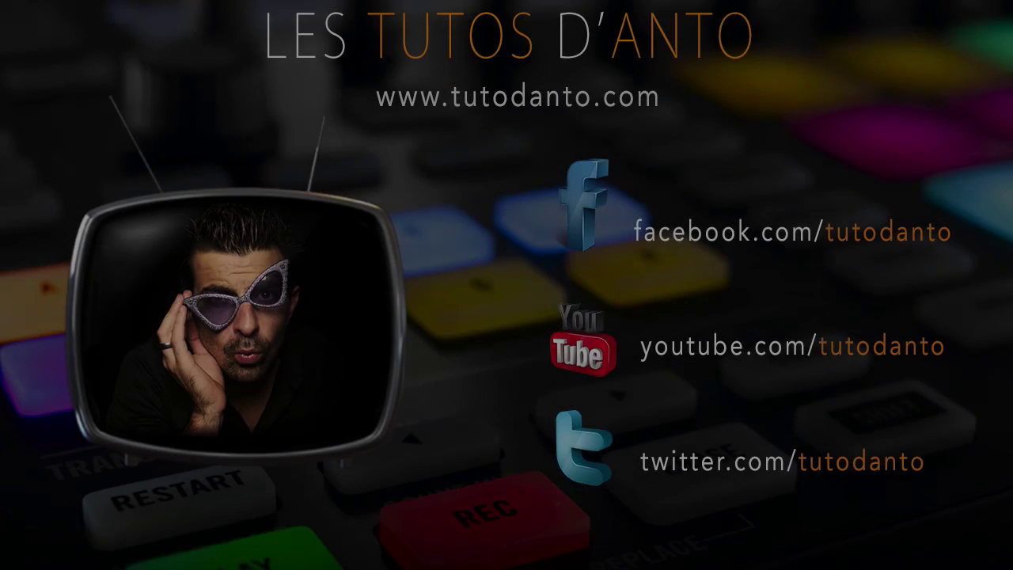